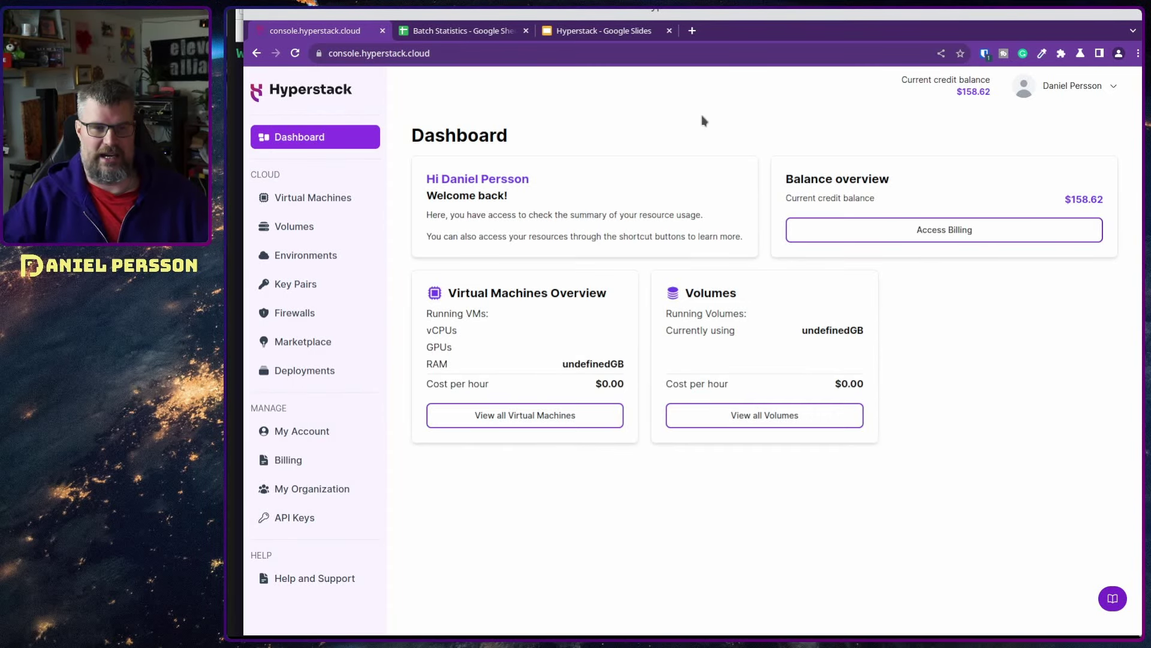
# Review the environments list and the region choices offered for a new environment, without creating one
pyautogui.click(324, 256)
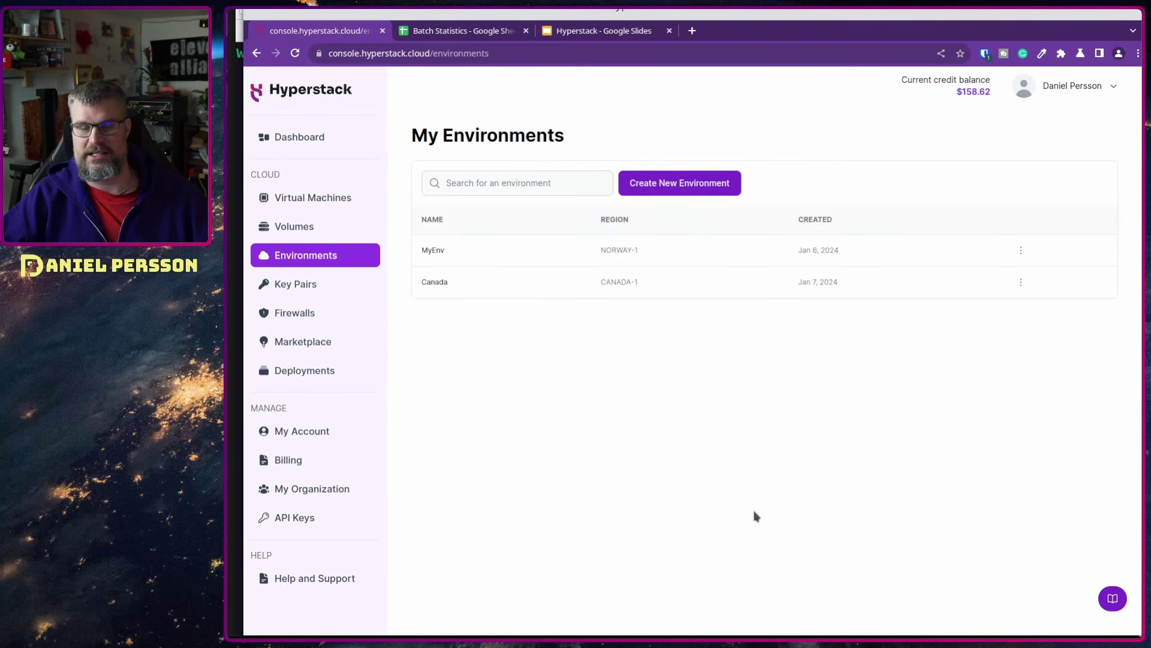
pyautogui.click(738, 192)
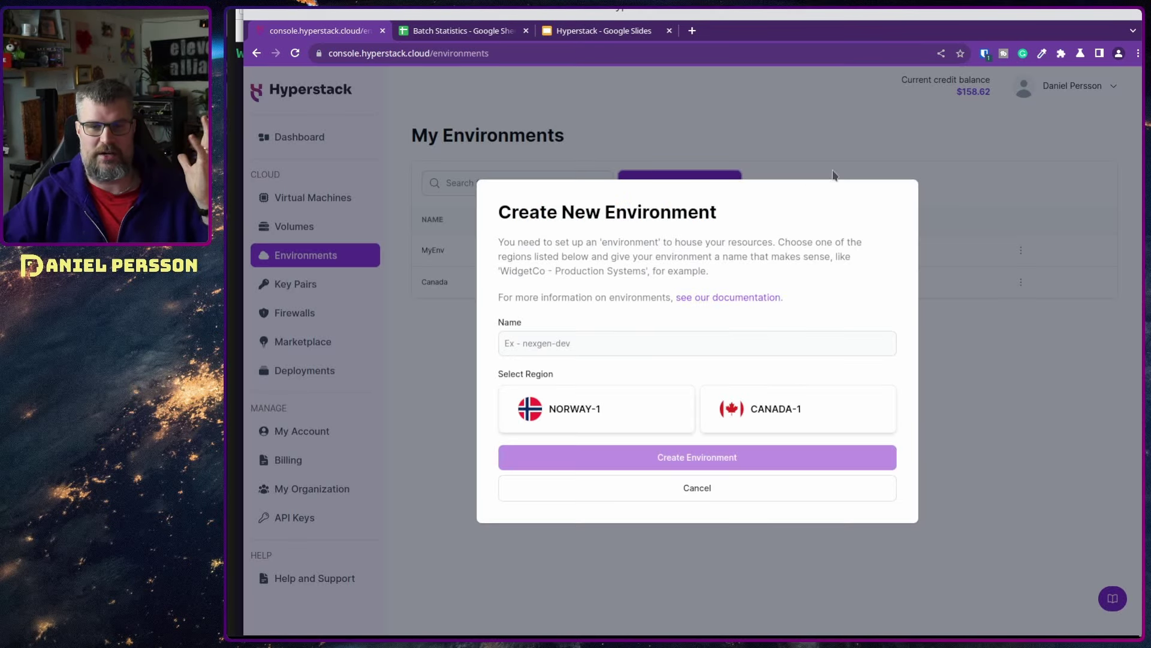
pyautogui.click(753, 421)
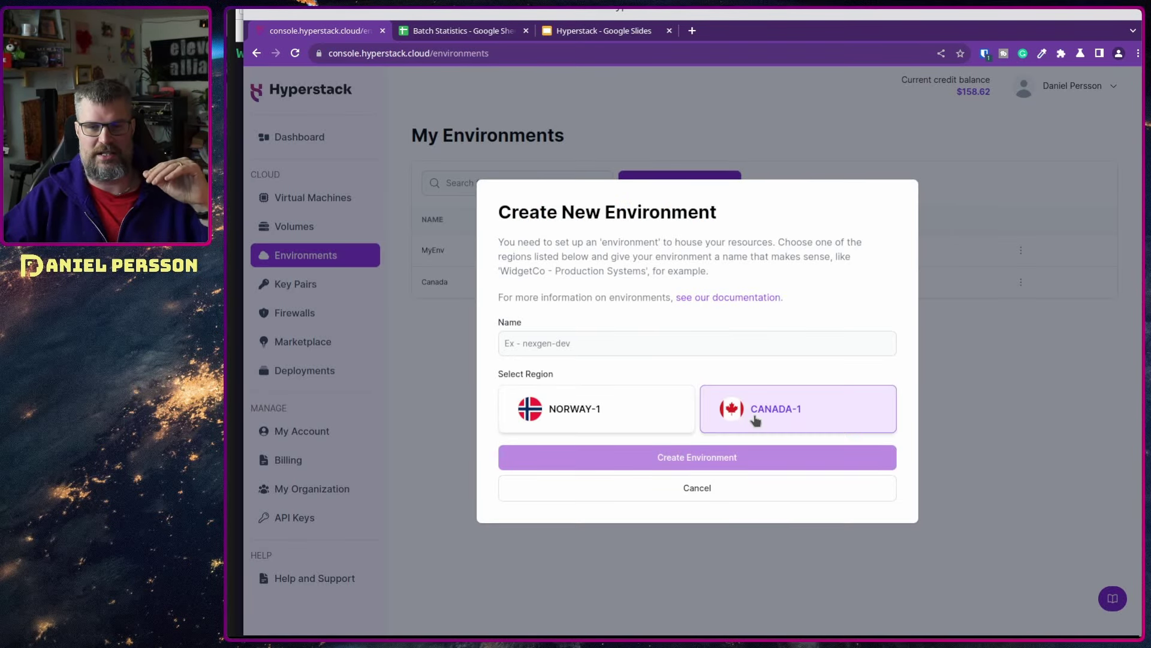
pyautogui.click(666, 414)
pyautogui.click(826, 417)
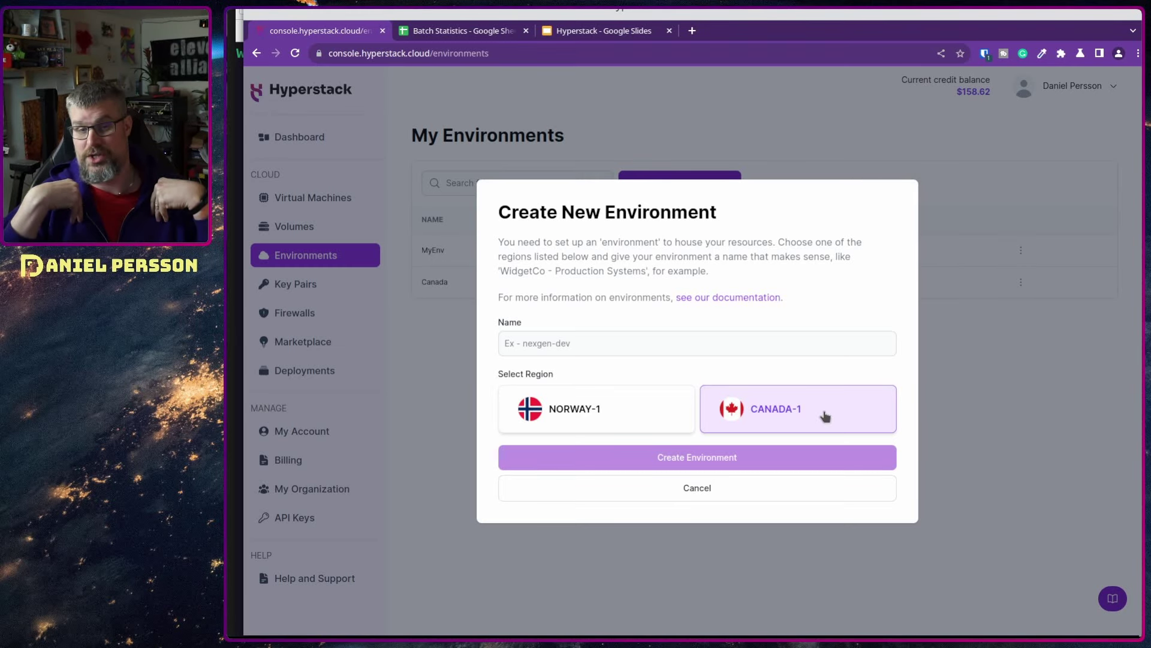
pyautogui.click(673, 490)
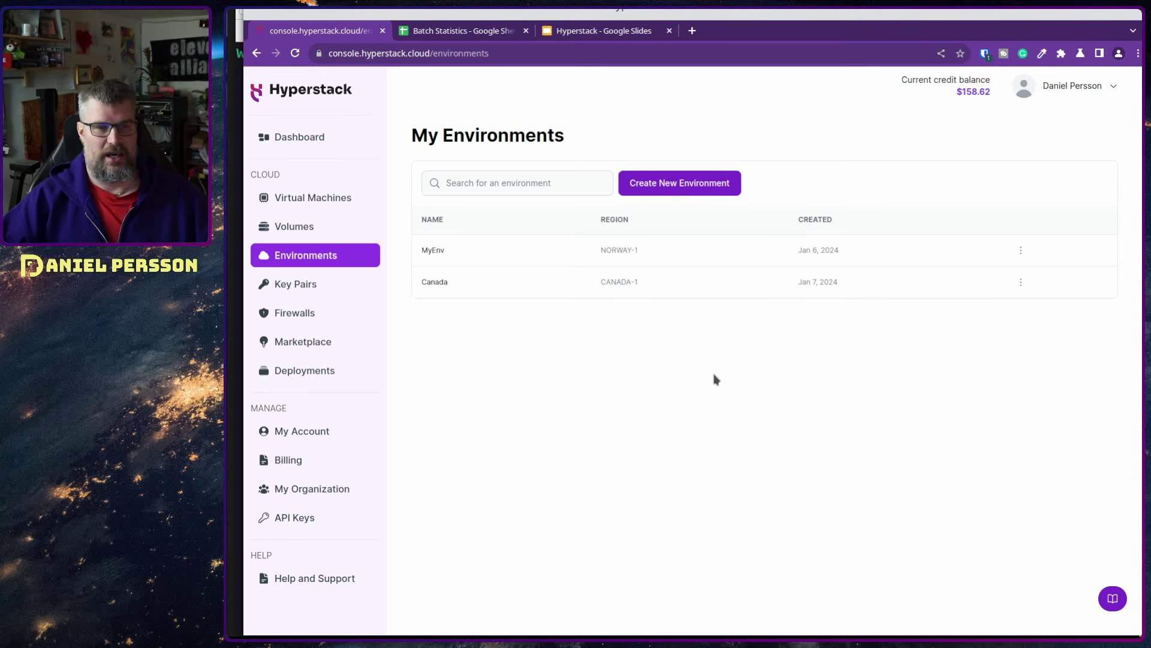
# Review the key pairs, firewalls, marketplace and deployments pages of the cloud console
pyautogui.click(324, 291)
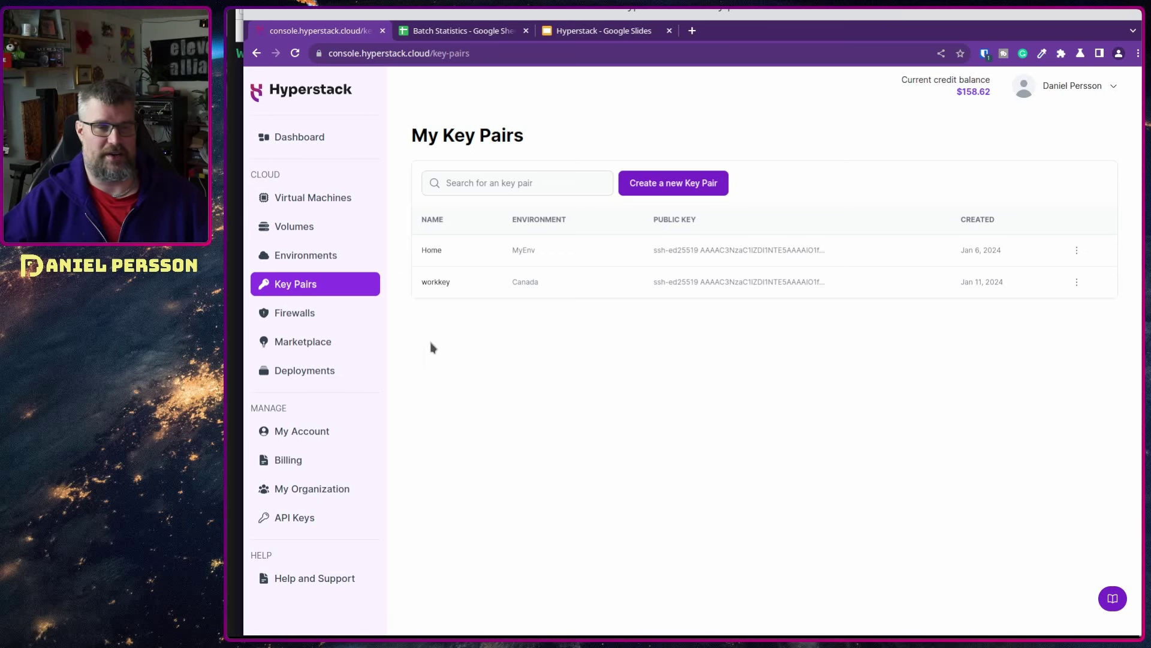
pyautogui.click(297, 313)
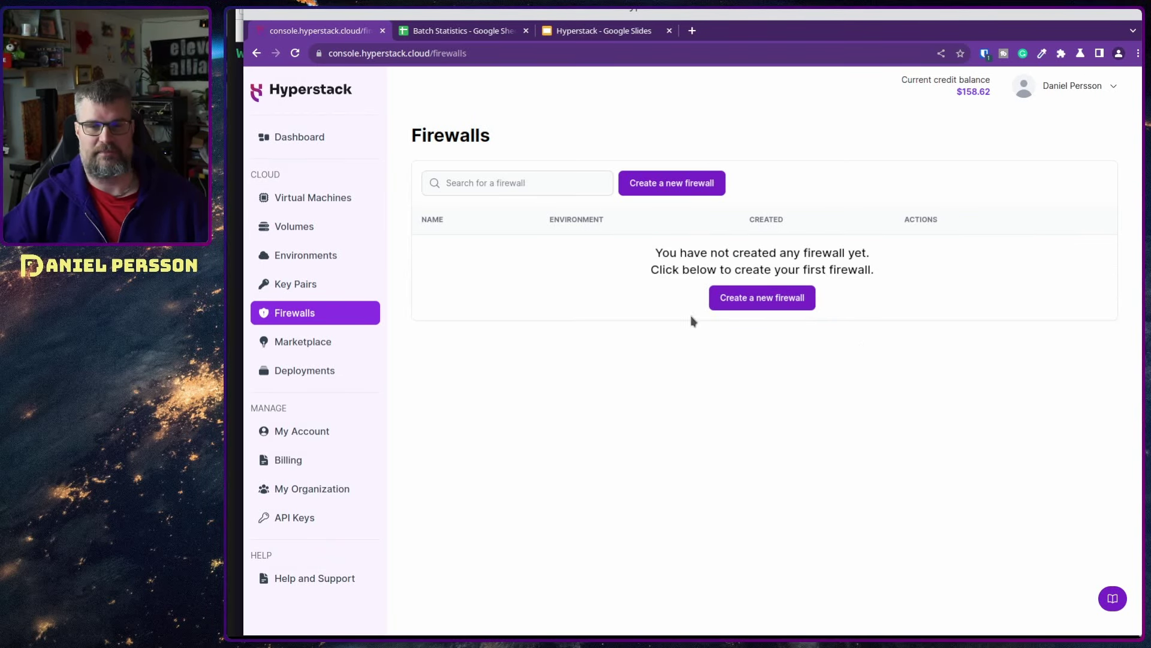
pyautogui.moveTo(634, 248); pyautogui.dragTo(900, 265)
pyautogui.click(899, 266)
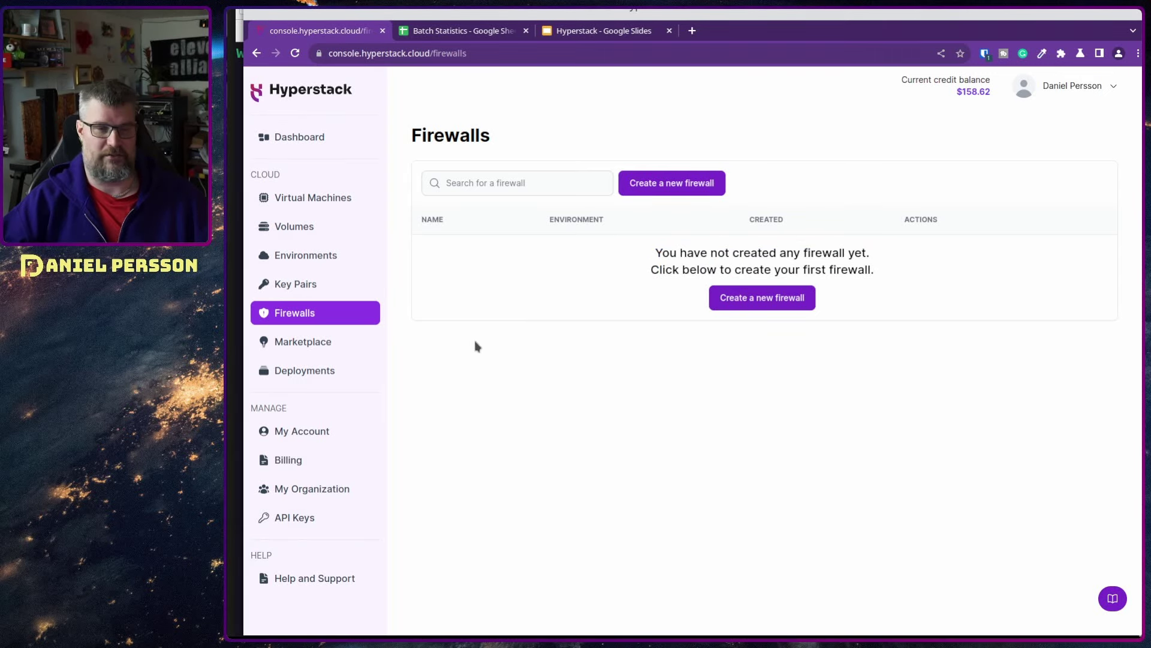
pyautogui.moveTo(580, 250); pyautogui.dragTo(921, 283)
pyautogui.click(922, 284)
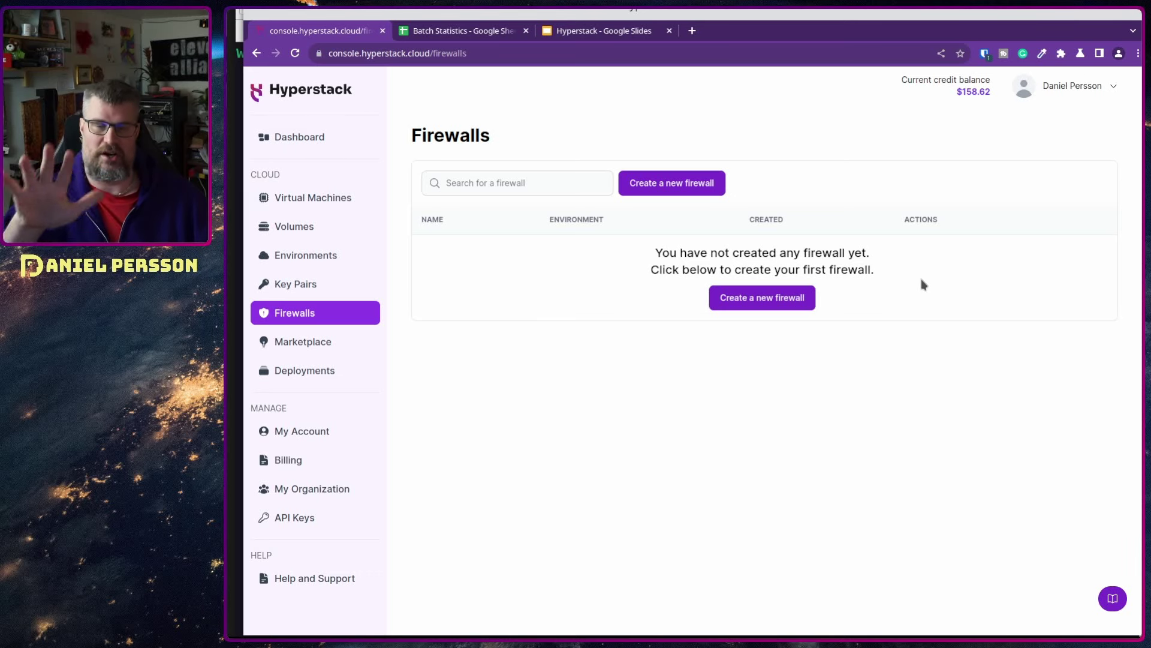
pyautogui.click(375, 342)
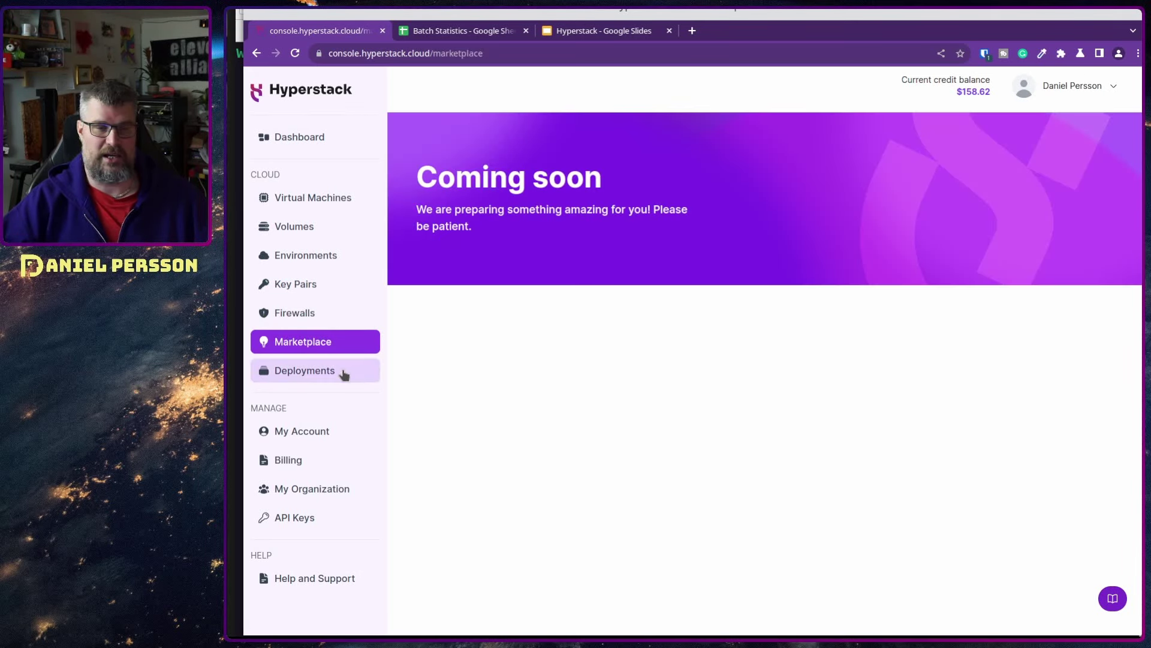
pyautogui.click(312, 373)
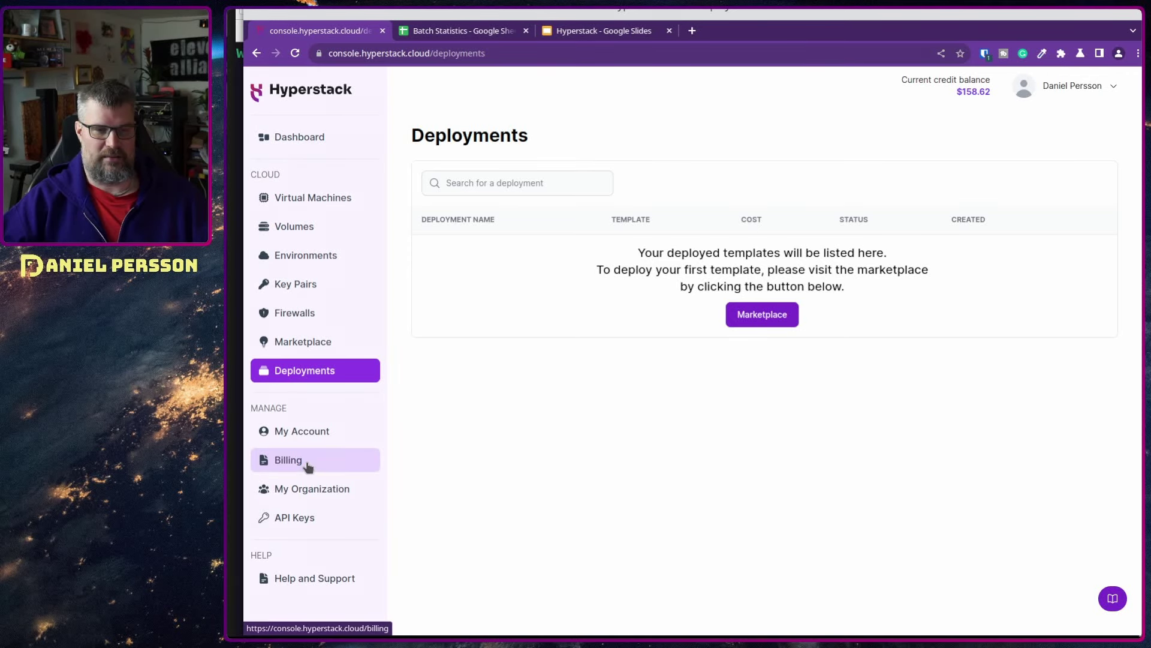
# Examine the policies and permissions available for a new organization user role, and check the API keys page
pyautogui.click(324, 489)
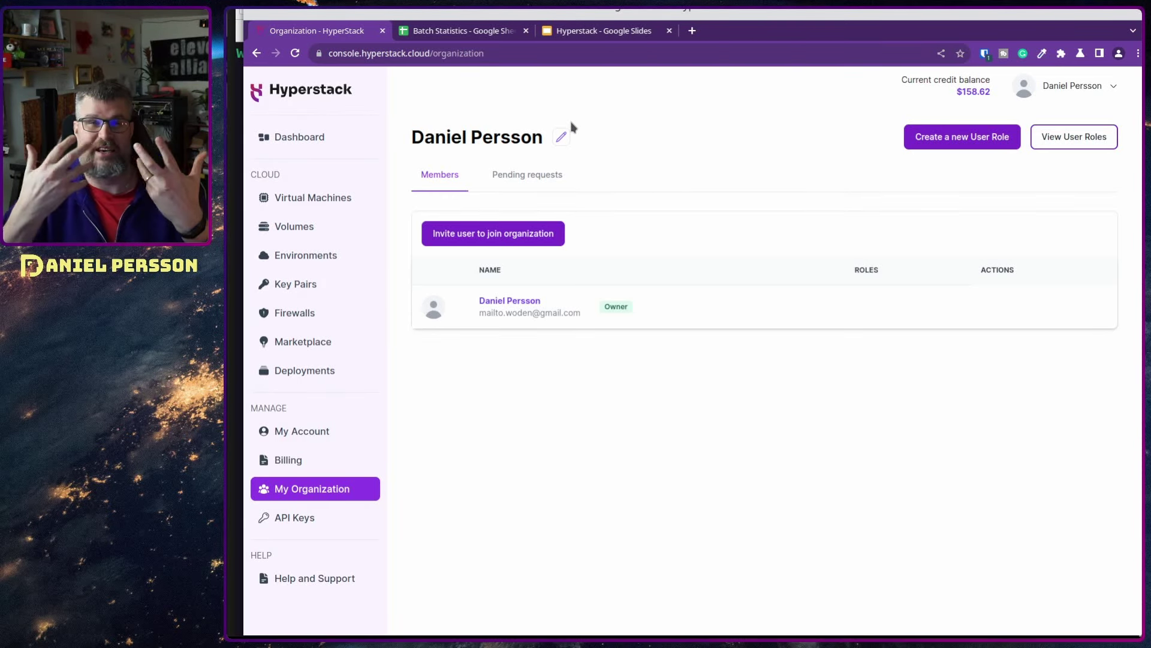
pyautogui.click(928, 140)
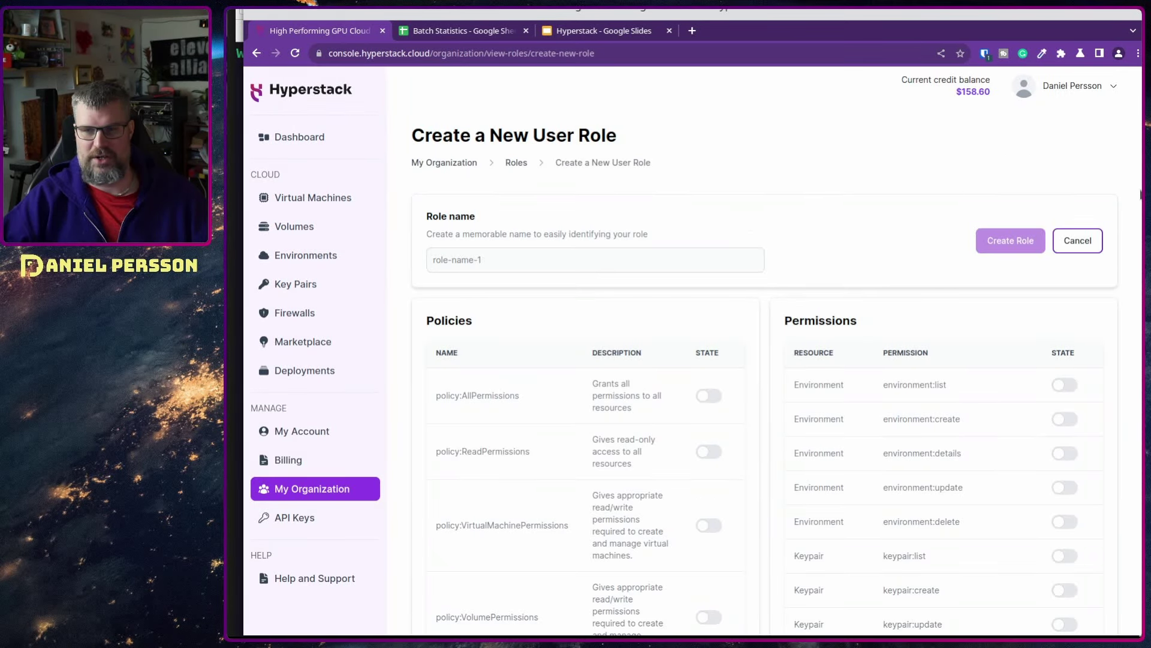
pyautogui.scroll(-5, 1077, 369)
pyautogui.scroll(-15, 944, 360)
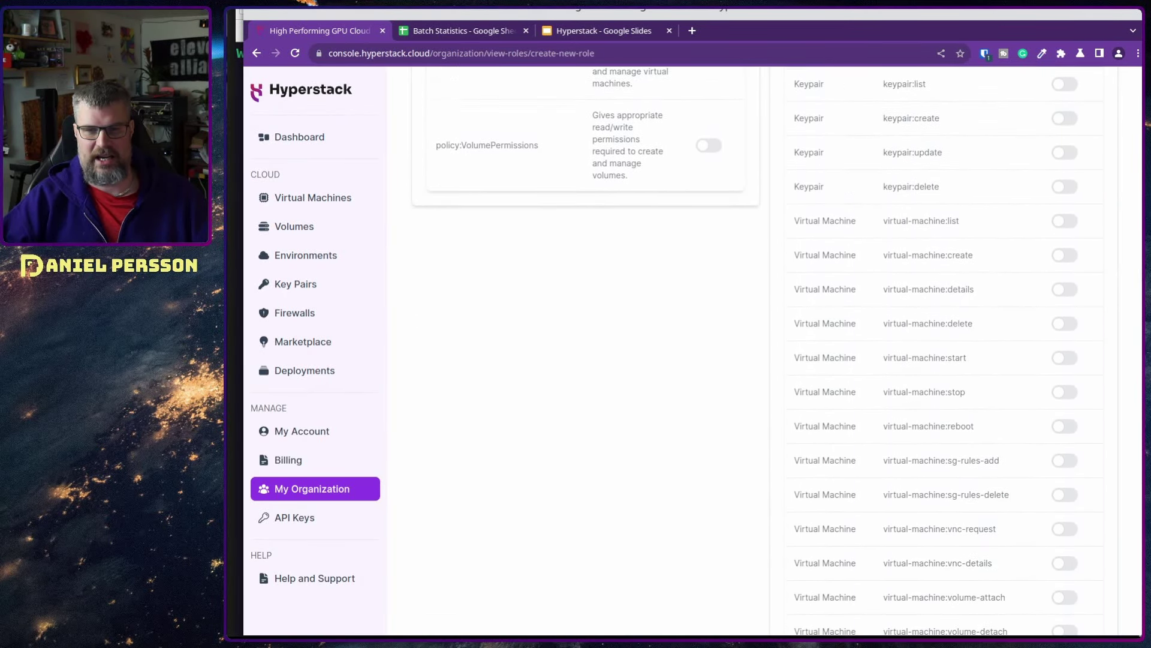
pyautogui.scroll(-12, 1131, 607)
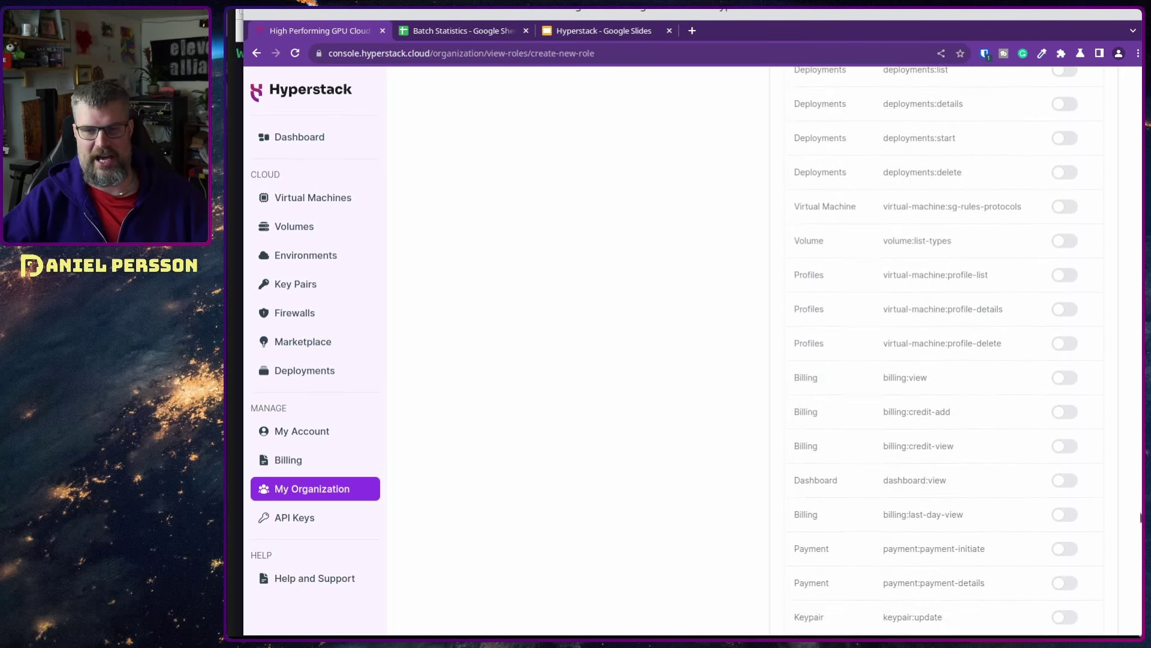
pyautogui.moveTo(1131, 609); pyautogui.dragTo(1131, 165)
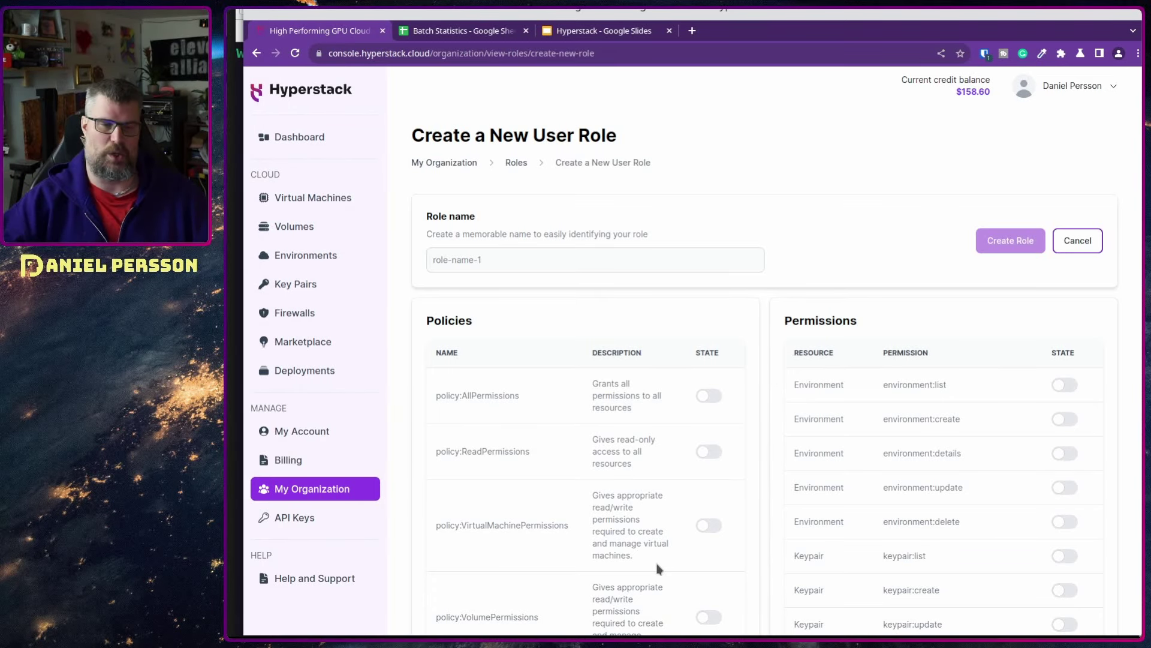
pyautogui.click(327, 517)
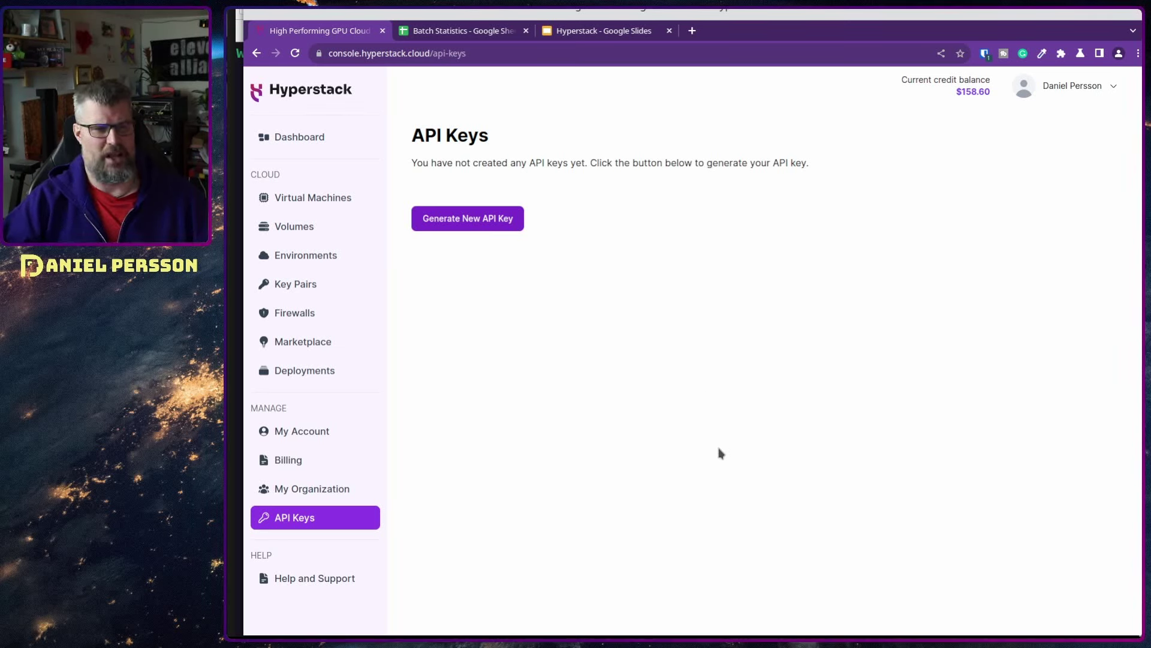
# Start a new volume in the MyEnv (NORWAY-1) environment and name it newvolume
pyautogui.click(300, 226)
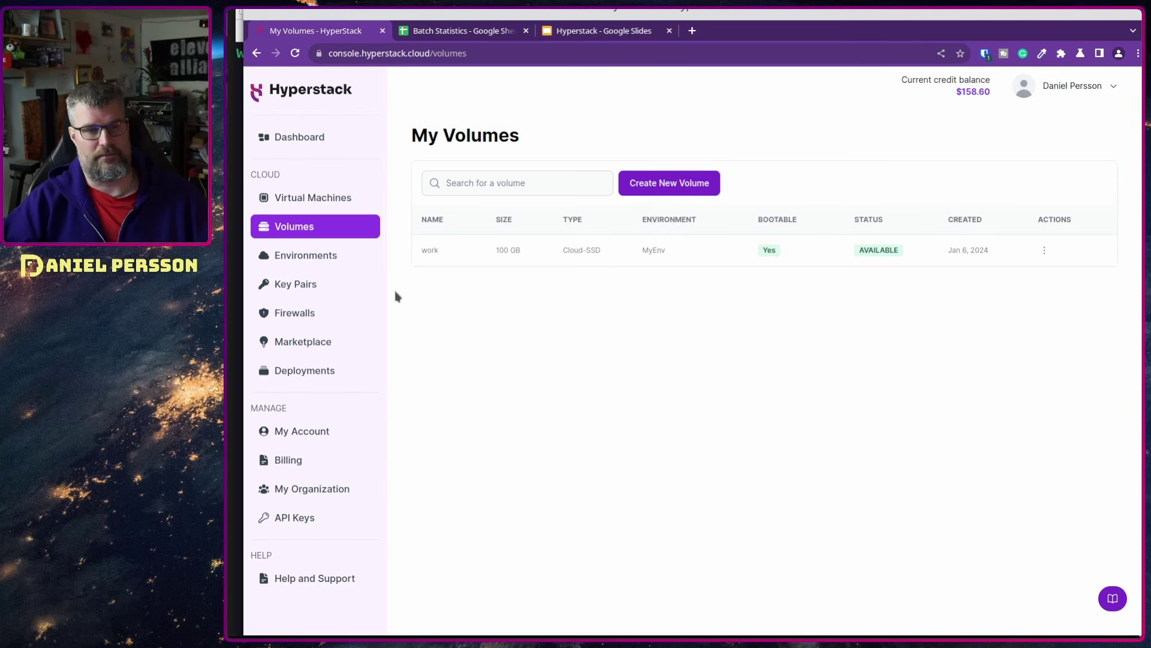
pyautogui.click(689, 186)
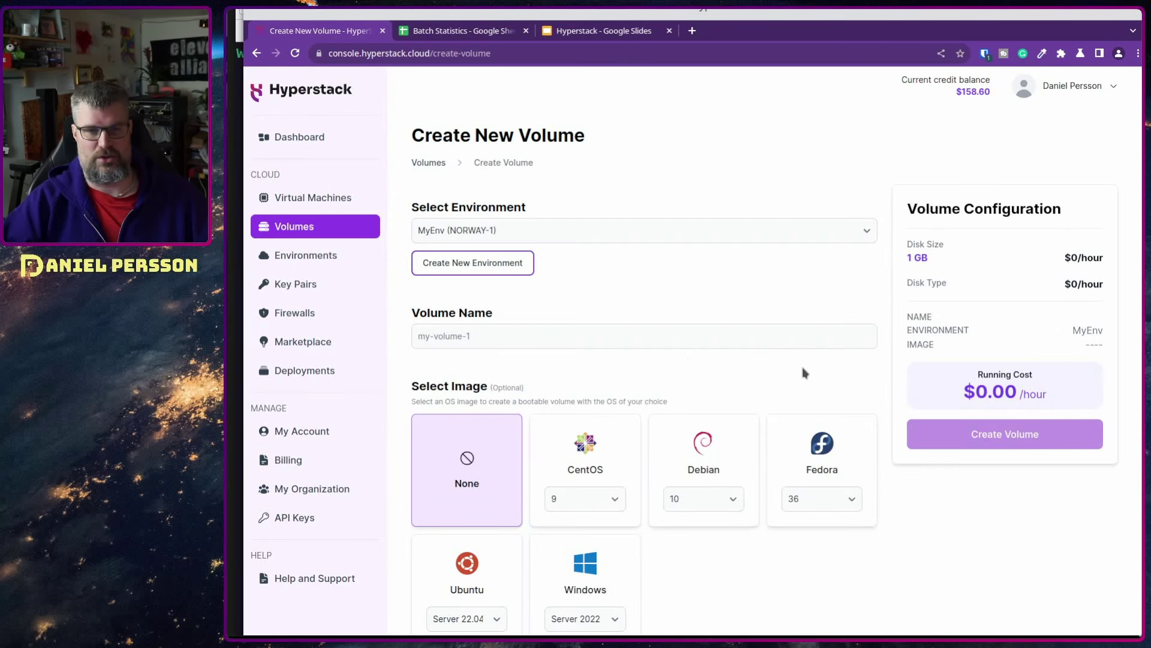
pyautogui.click(543, 231)
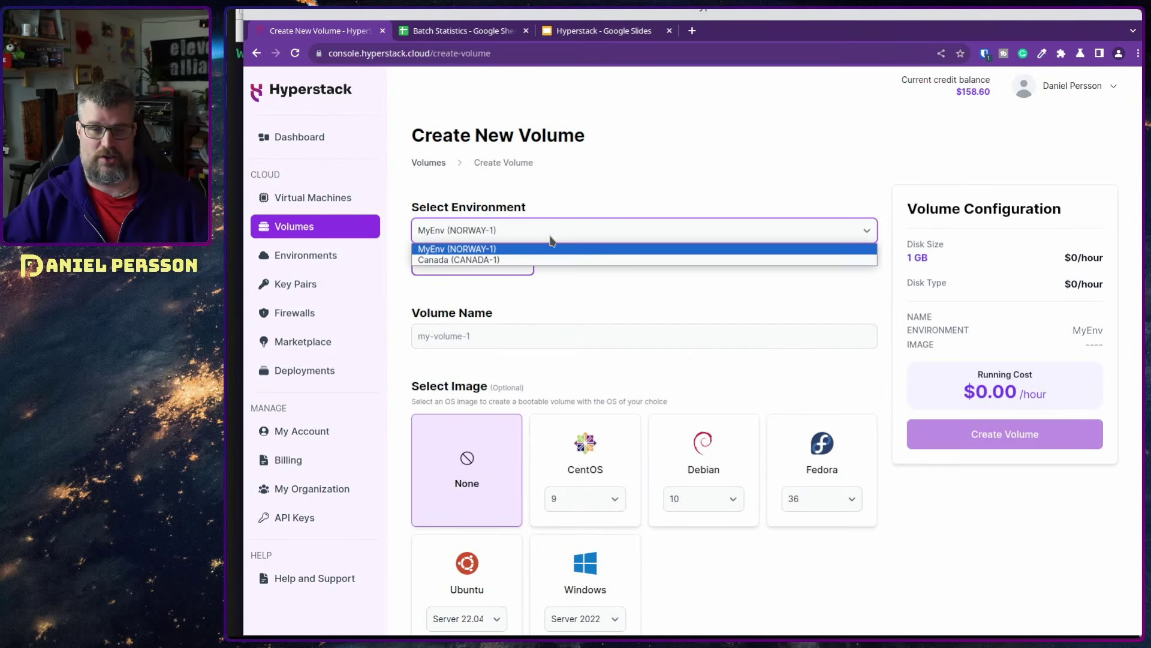
pyautogui.click(492, 249)
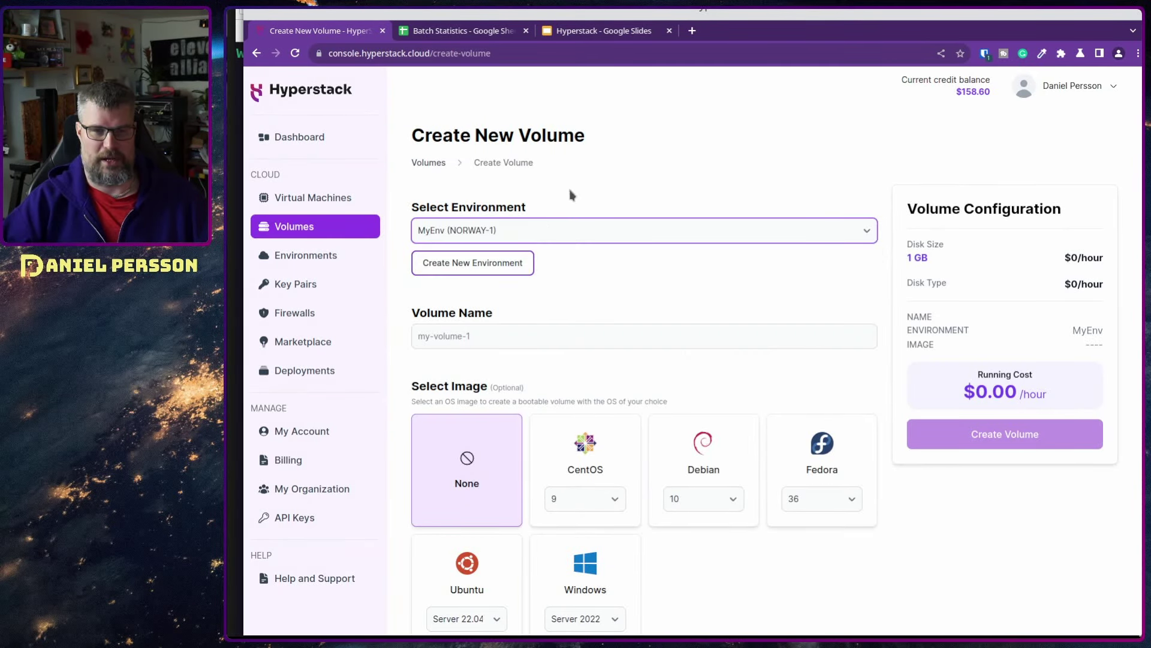
pyautogui.click(469, 336)
pyautogui.write('newvolume')
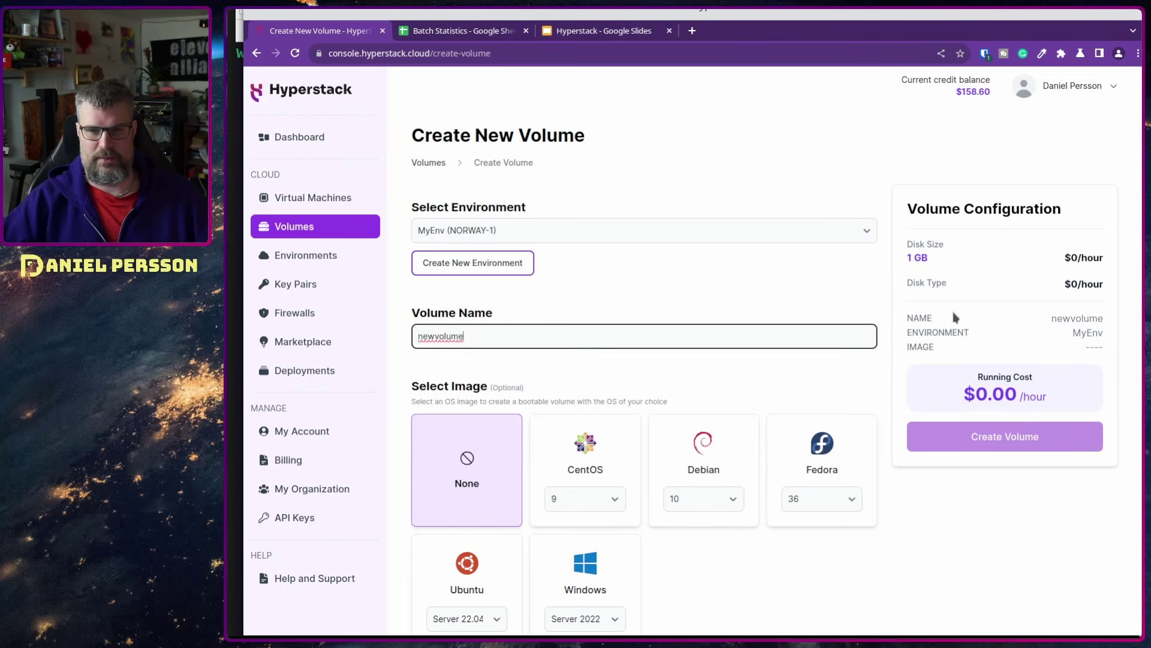
# Choose the Ubuntu Server 22.04 image for the new volume and set its size to 100 GB
pyautogui.scroll(-4, 1126, 362)
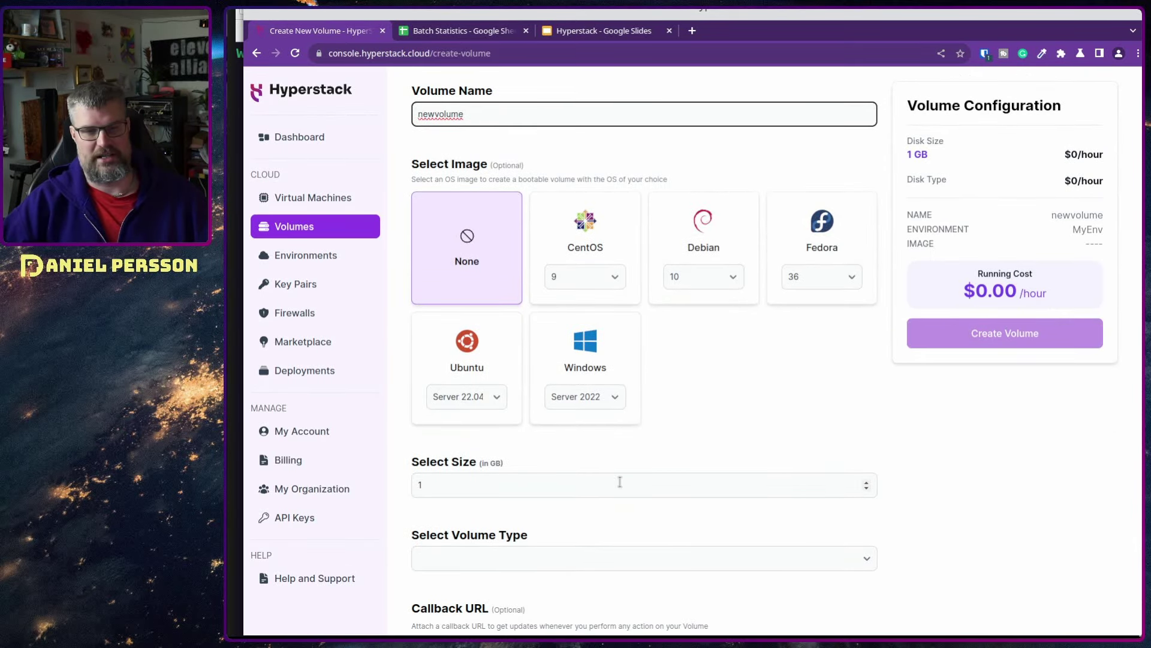
pyautogui.click(502, 364)
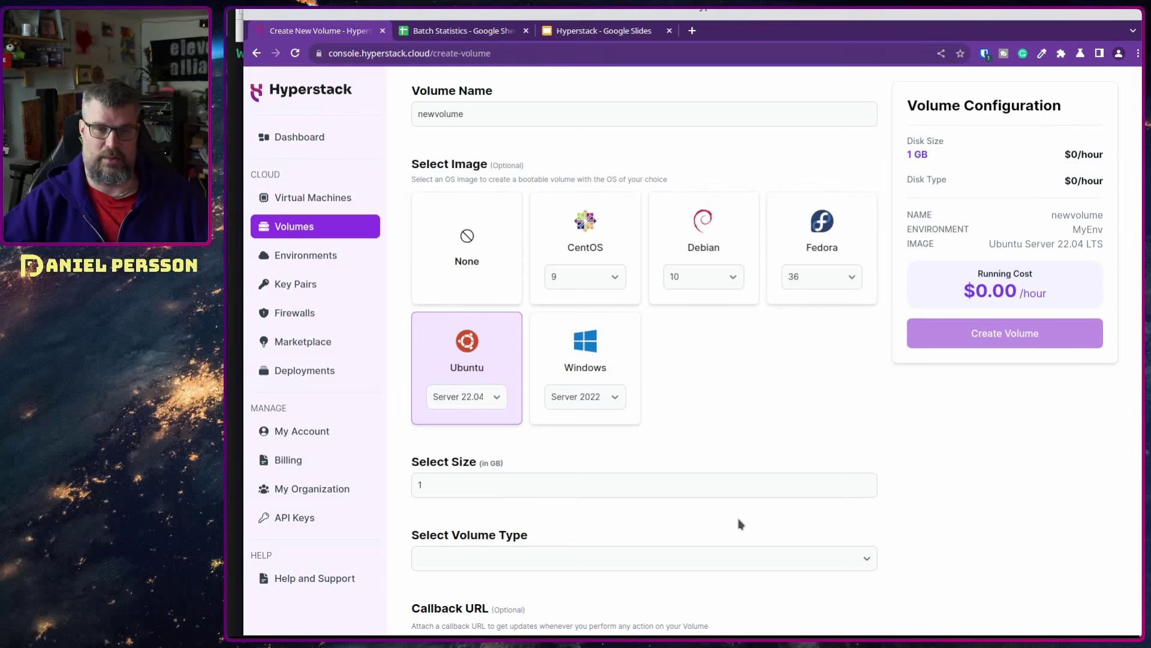
pyautogui.click(513, 485)
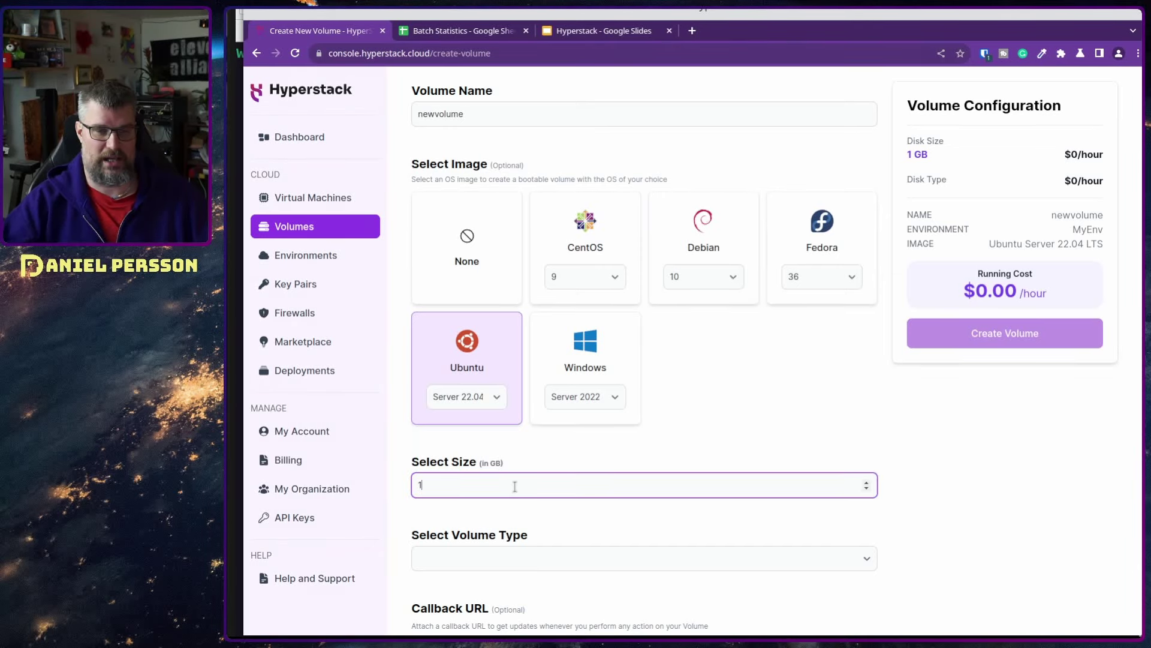
pyautogui.press('BackSpace')
pyautogui.write('100')
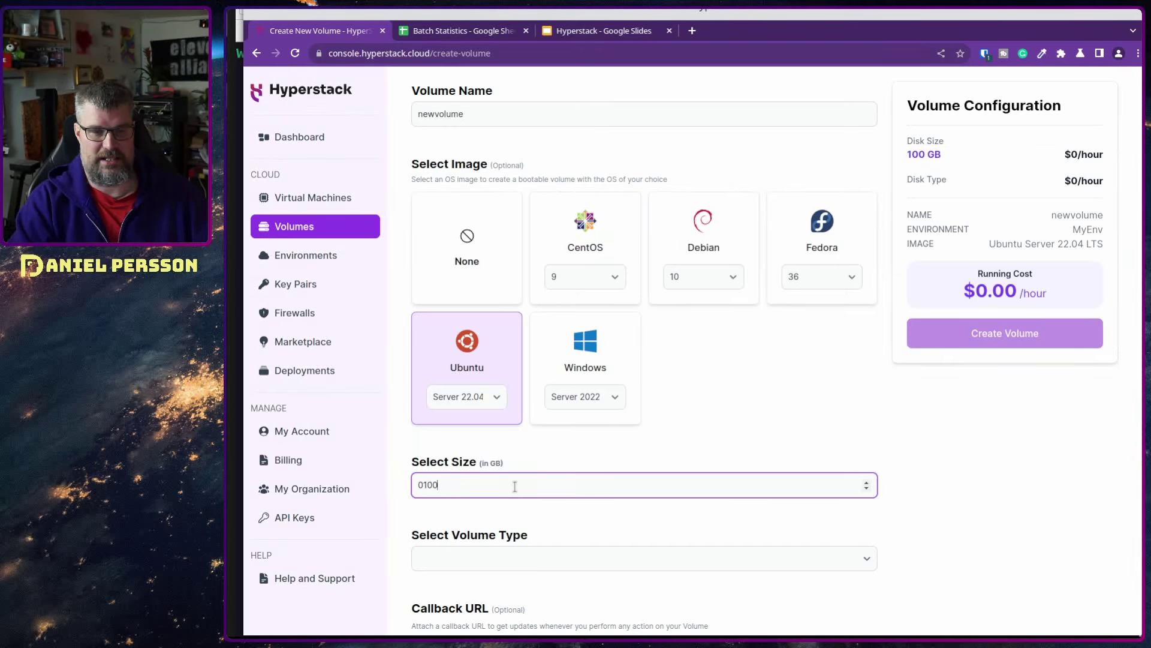
pyautogui.press('BackSpace')
pyautogui.press('BackSpace')
pyautogui.press('BackSpace')
pyautogui.write('100')
pyautogui.press('BackSpace')
pyautogui.press('BackSpace')
pyautogui.press('BackSpace')
pyautogui.write('100')
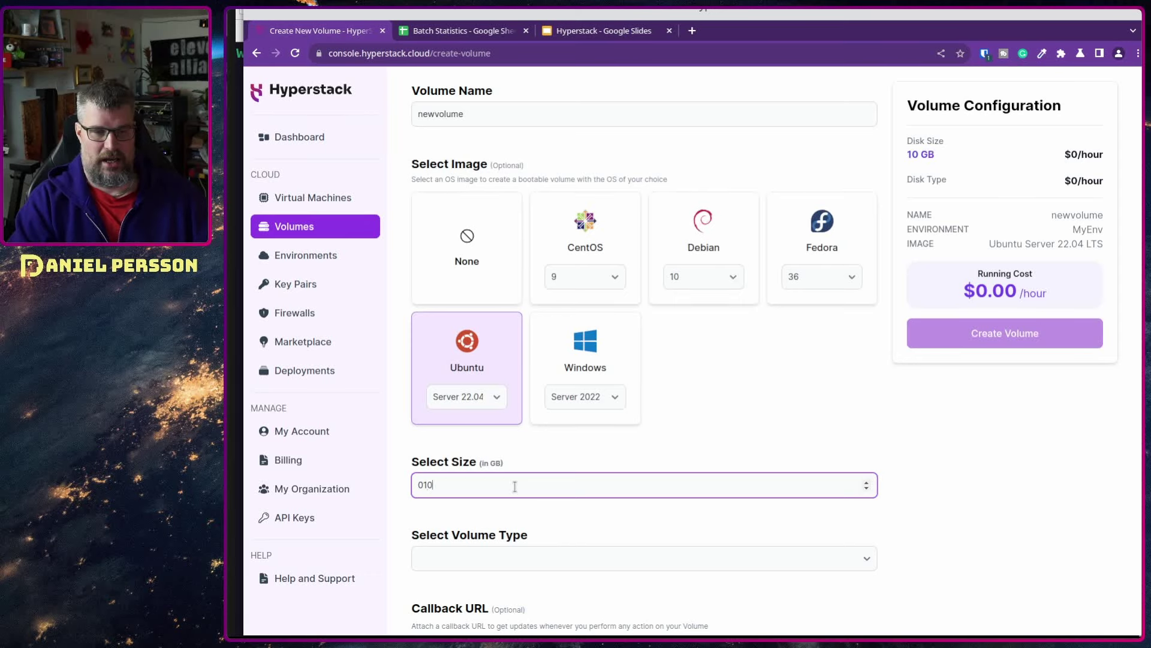
pyautogui.press('BackSpace')
pyautogui.press('BackSpace')
pyautogui.press('BackSpace')
pyautogui.write('100')
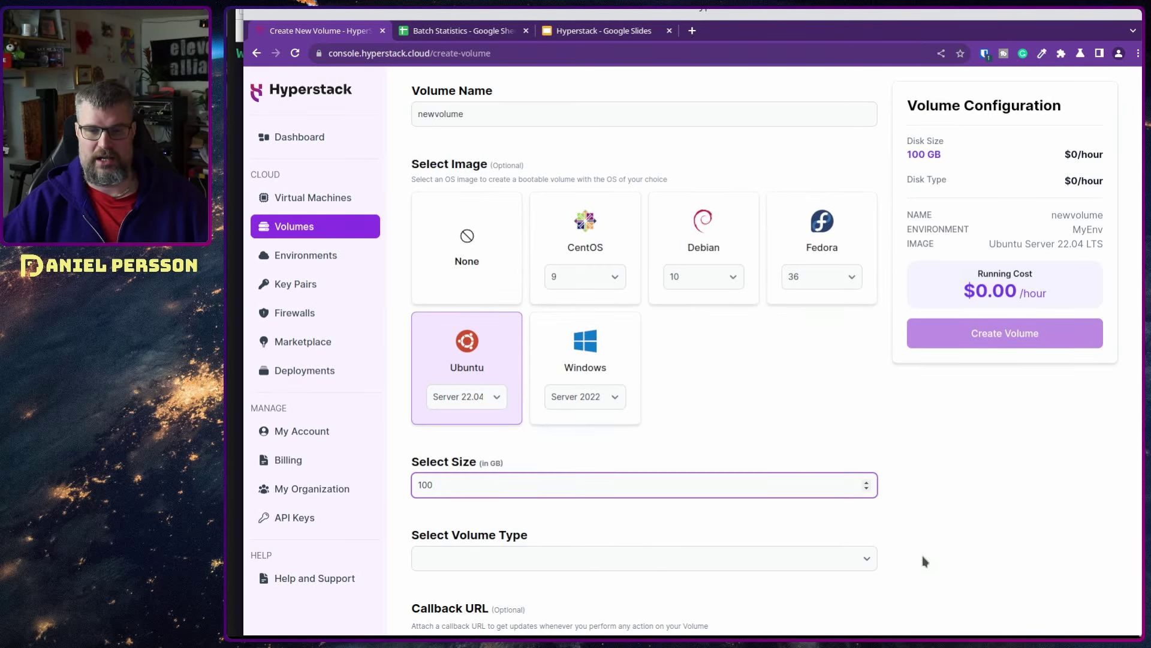
# Set the volume type to Cloud-SSD and create the volume without a callback URL or description
pyautogui.click(846, 559)
pyautogui.click(826, 587)
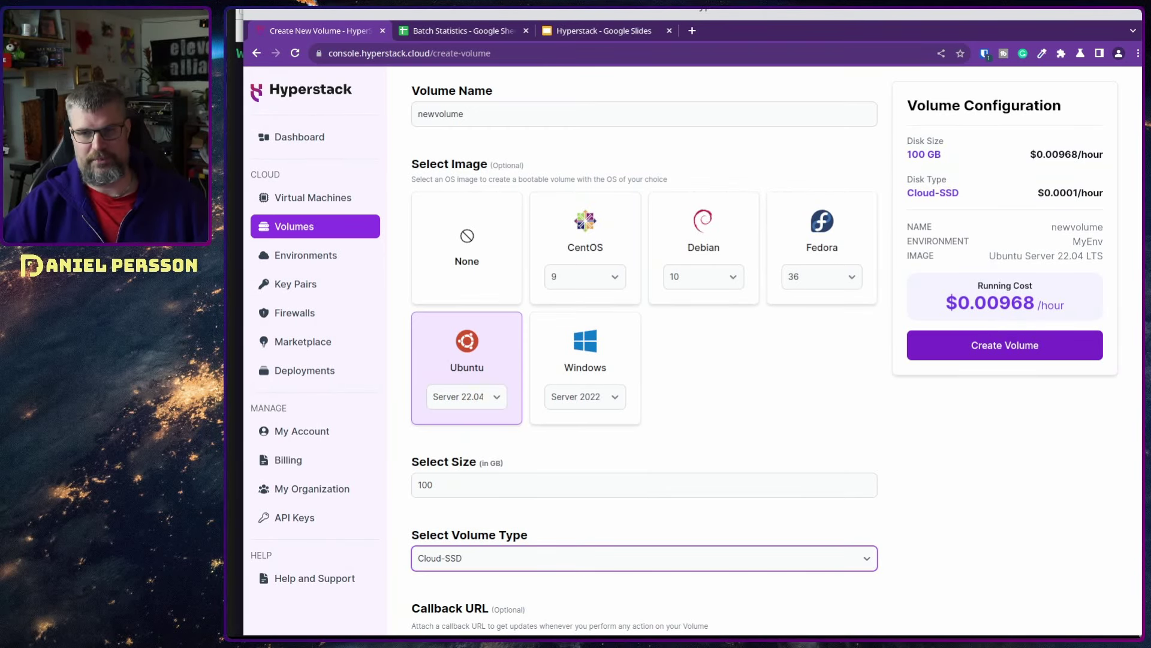
pyautogui.scroll(-3, 1138, 513)
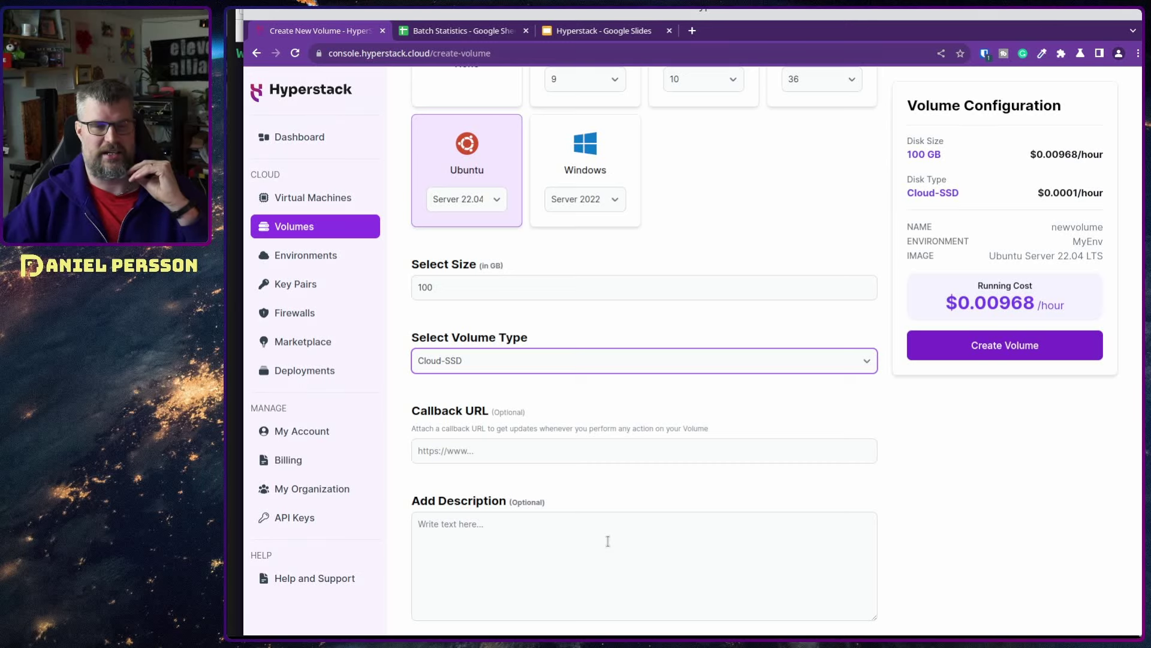
pyautogui.click(543, 519)
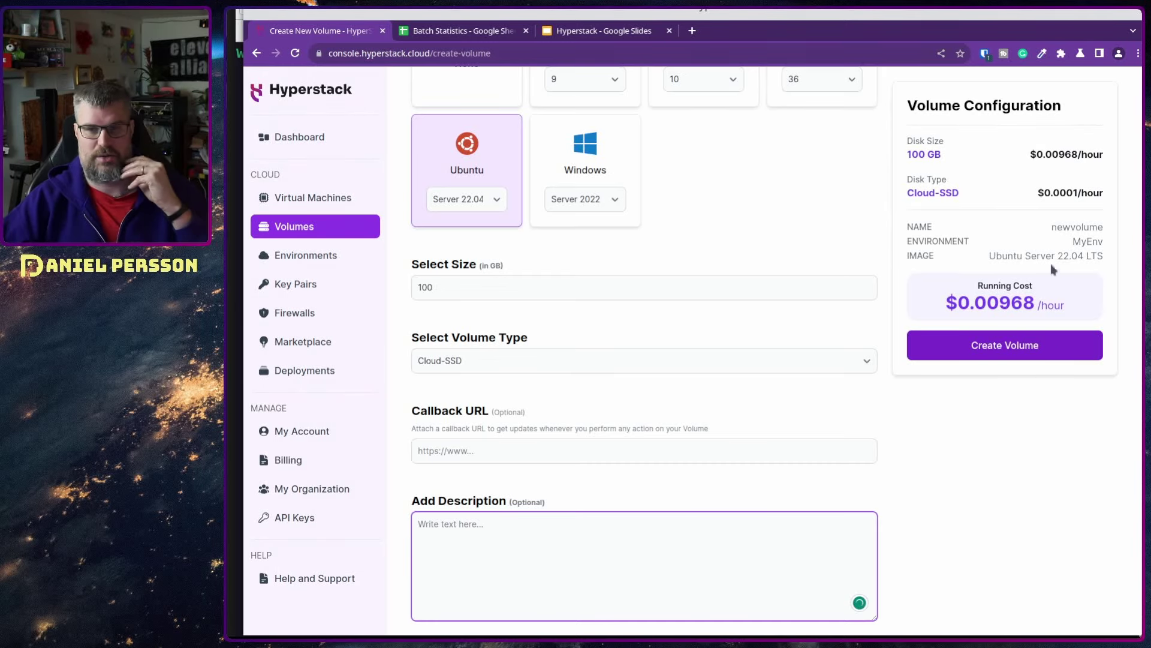
pyautogui.click(1049, 354)
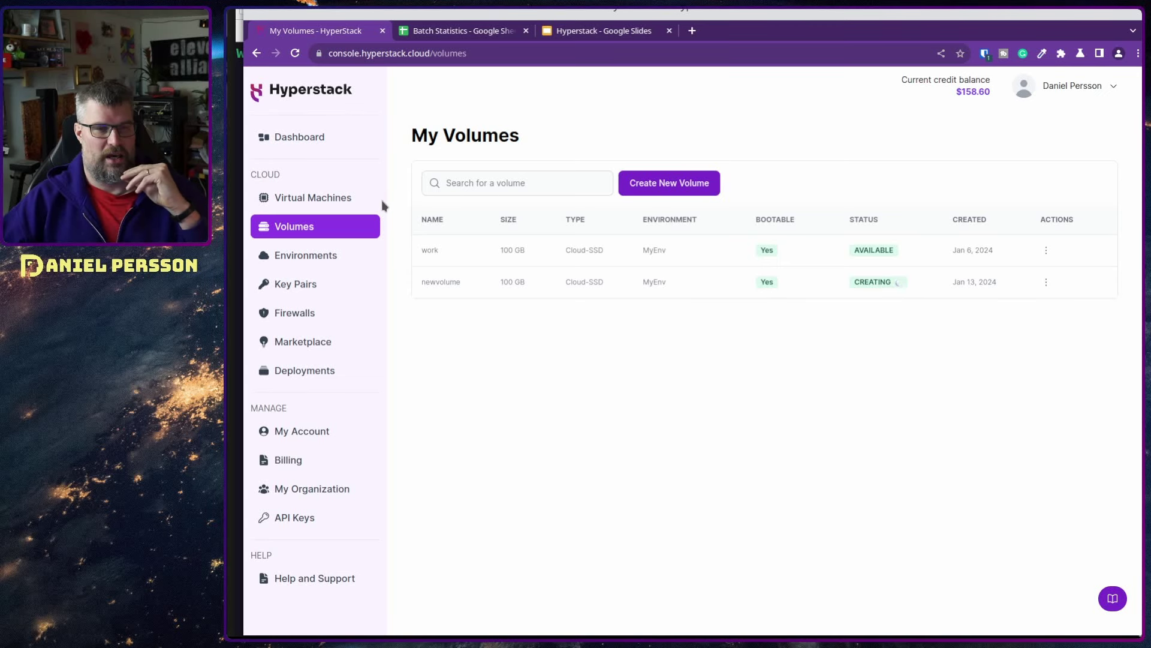
# Start deploying a new virtual machine named mymachine in the MyEnv (NORWAY-1) environment
pyautogui.click(339, 198)
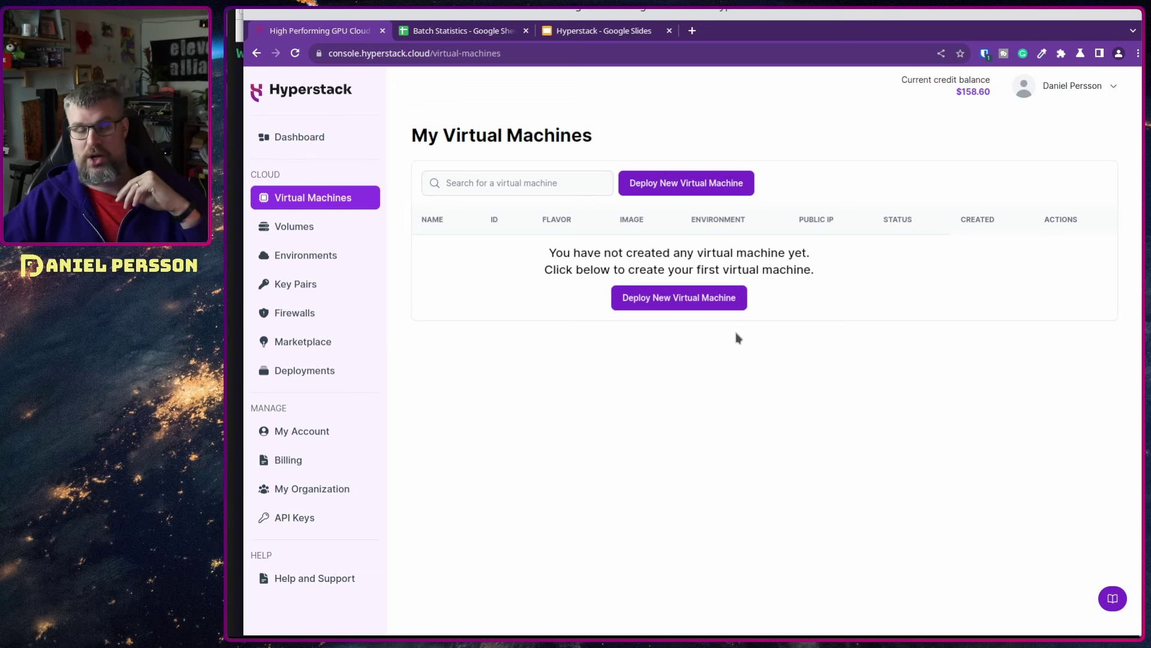
pyautogui.click(675, 305)
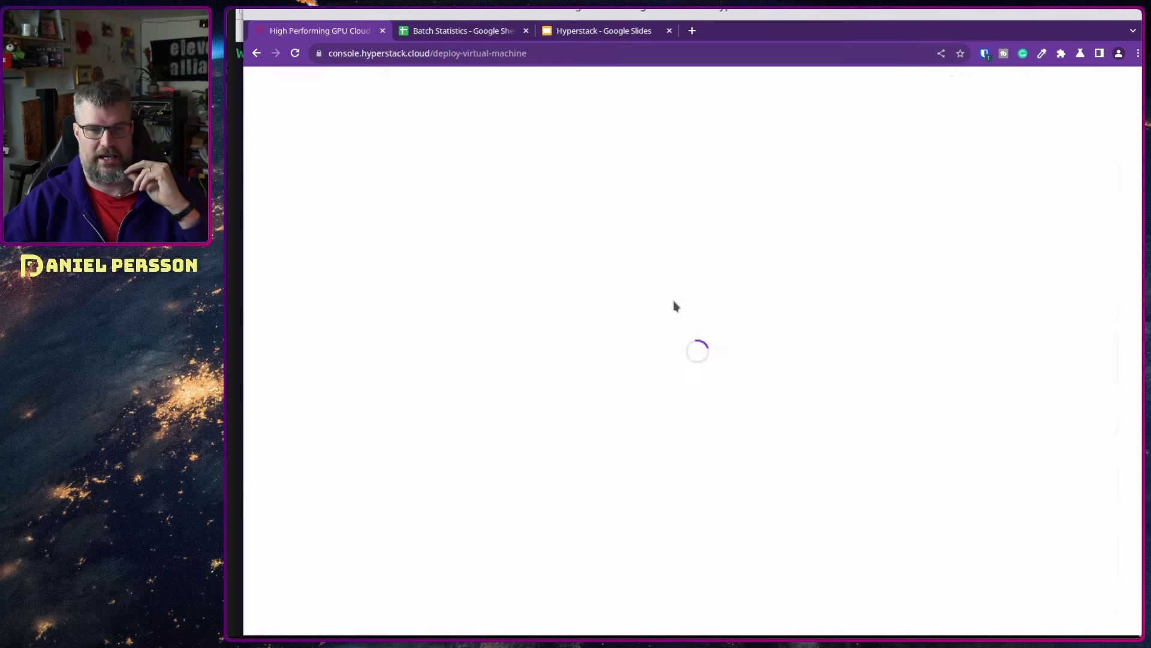
pyautogui.click(519, 281)
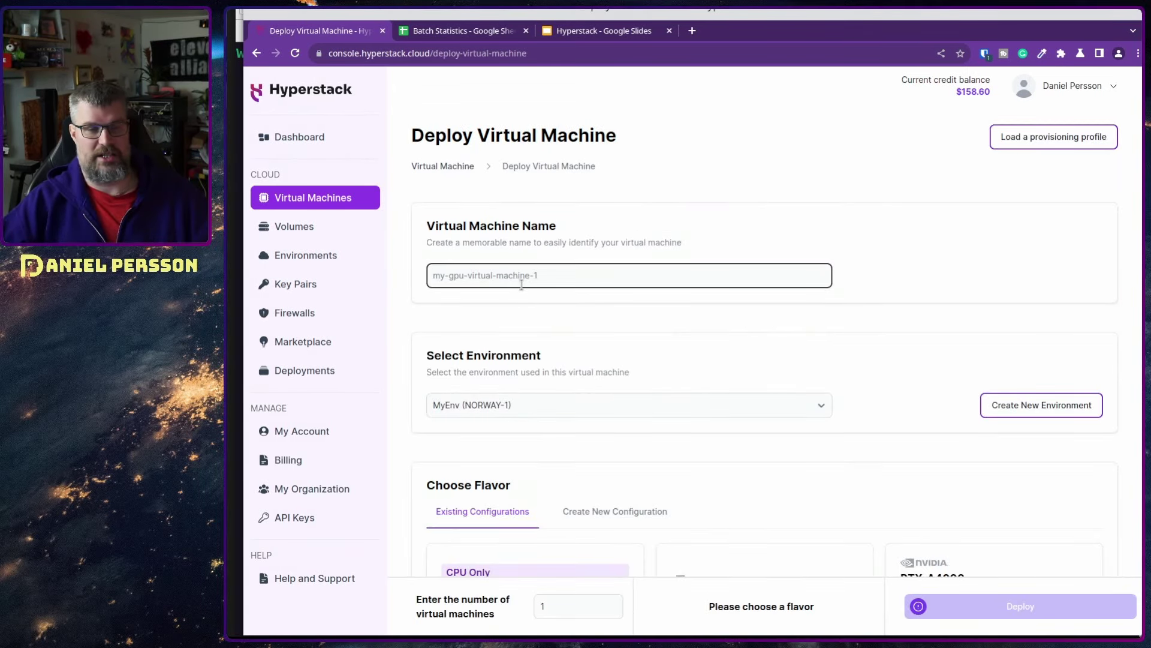
pyautogui.write('m')
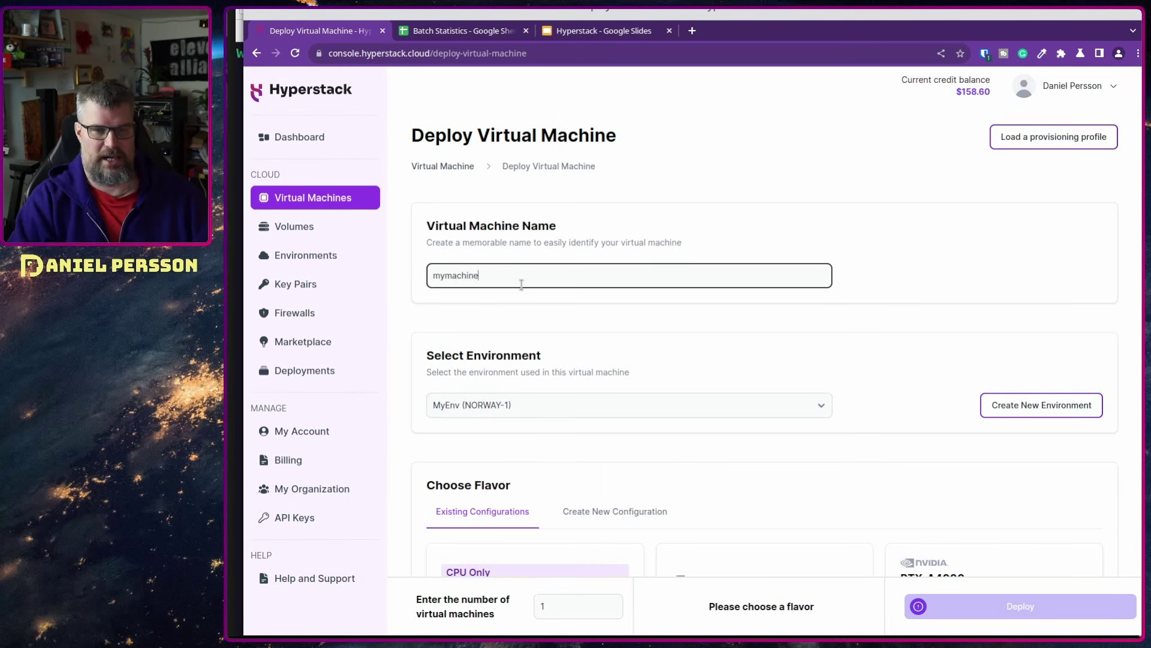
pyautogui.write('ymachine')
pyautogui.click(517, 404)
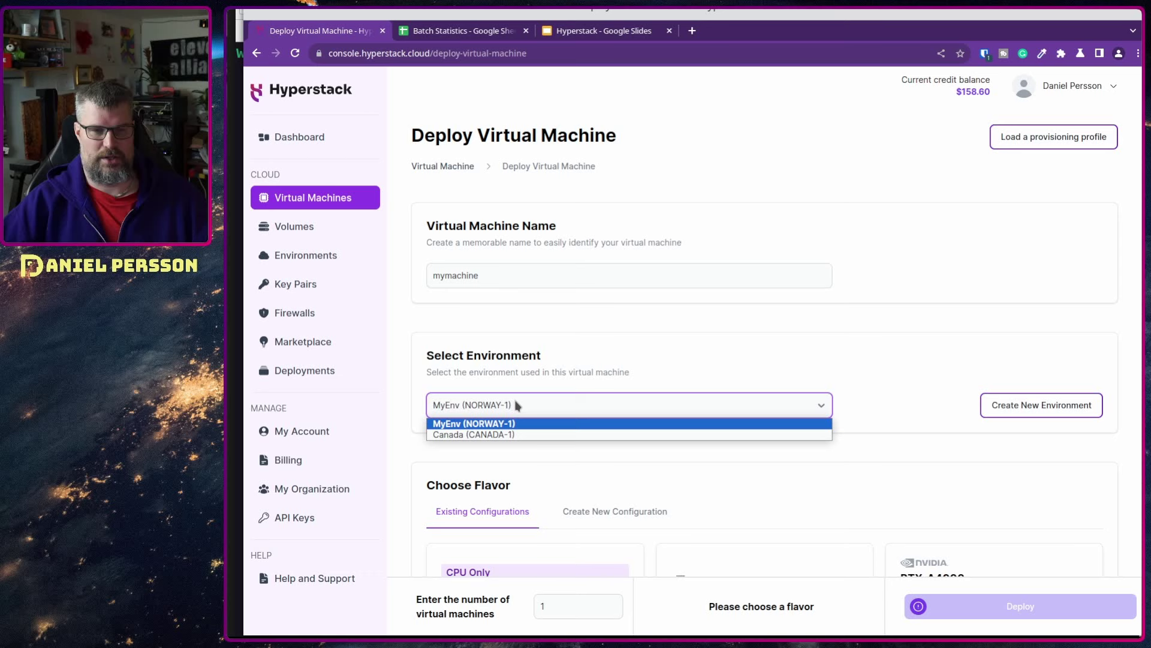
pyautogui.click(581, 425)
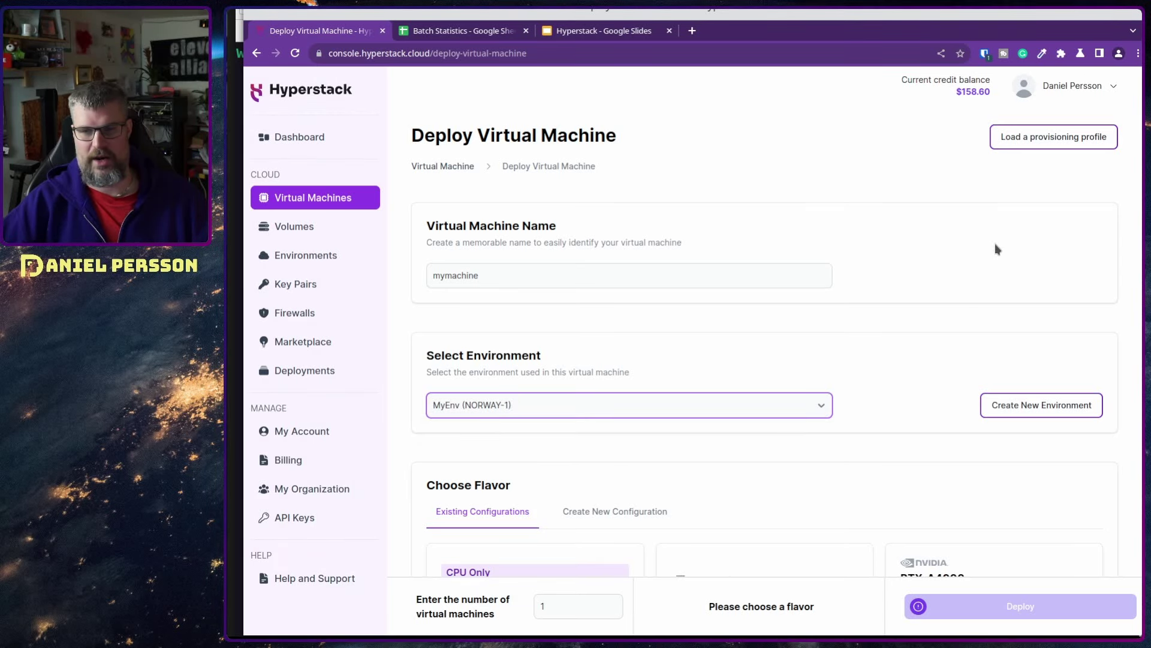
# Compare the flavors offered in the NORWAY-1 environment and select the CPU-only n1-cpu-small configuration
pyautogui.scroll(-6, 1135, 269)
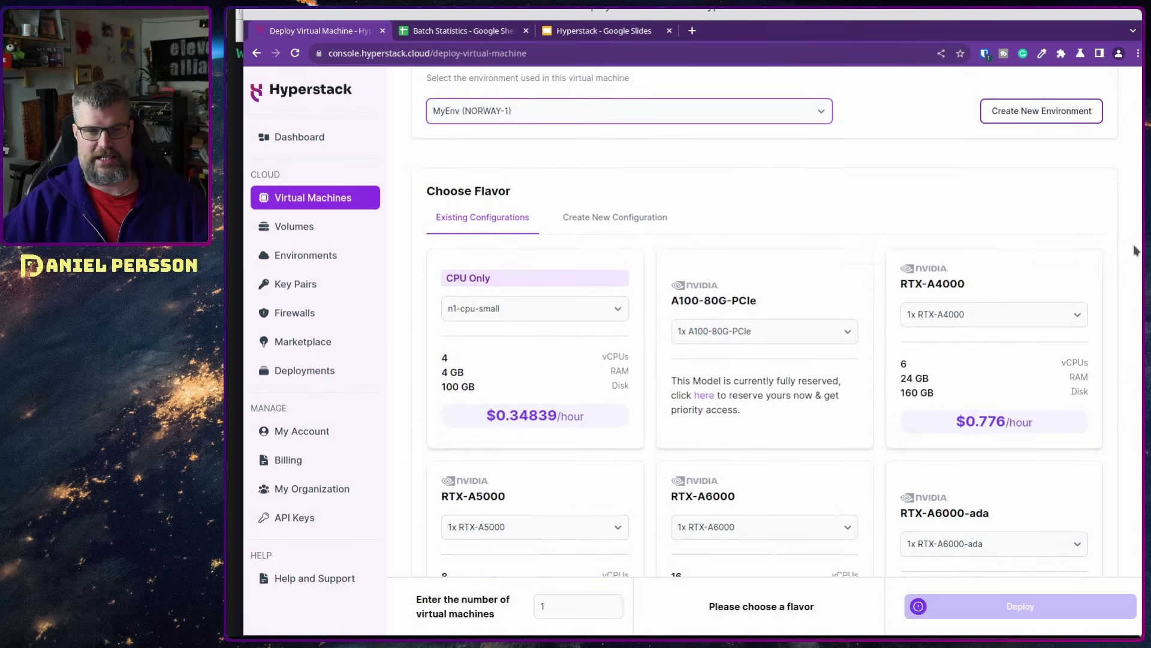
pyautogui.scroll(-2, 1135, 269)
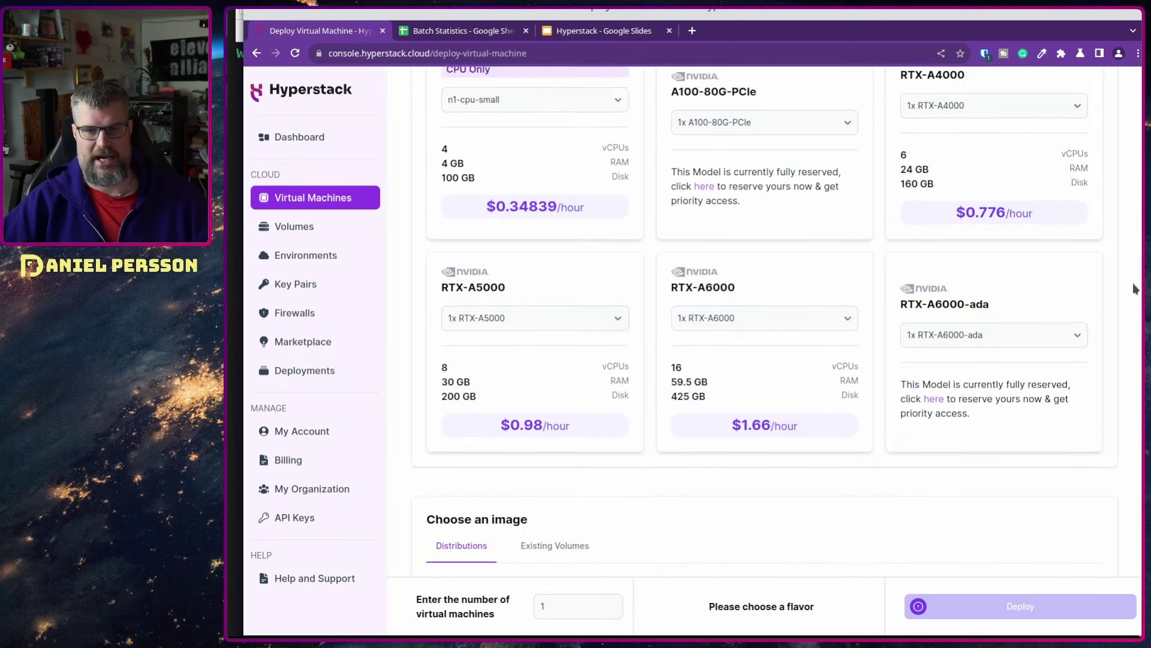
pyautogui.scroll(2, 1136, 275)
pyautogui.scroll(-1, 1138, 283)
pyautogui.scroll(-2, 1138, 283)
pyautogui.scroll(3, 1135, 276)
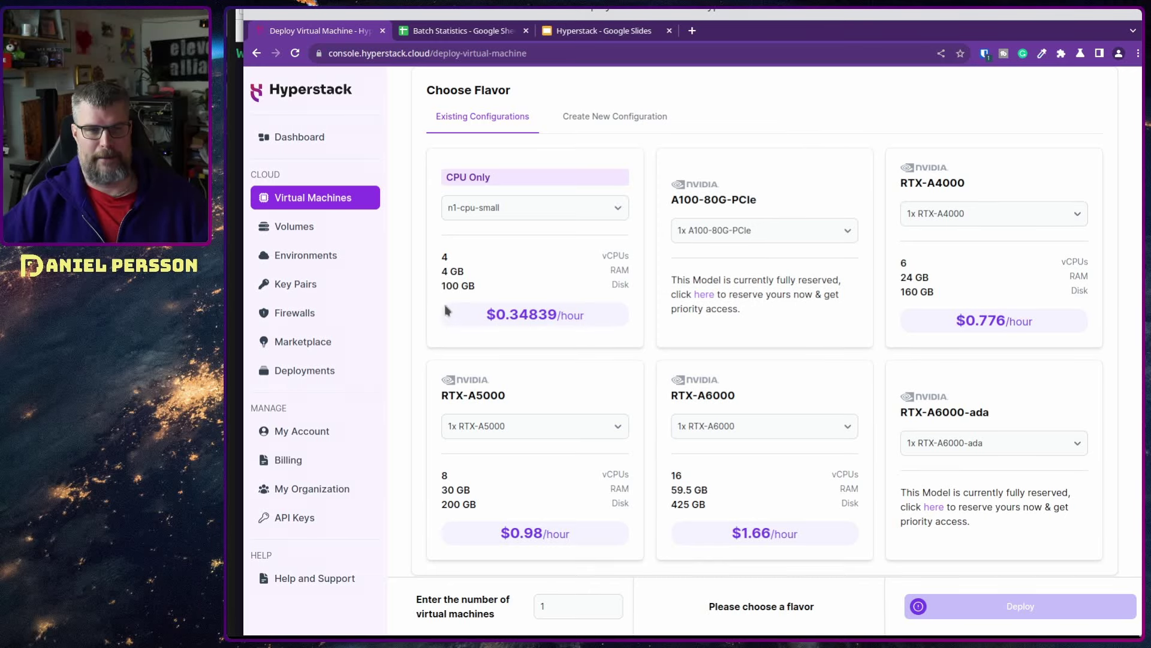
pyautogui.click(541, 258)
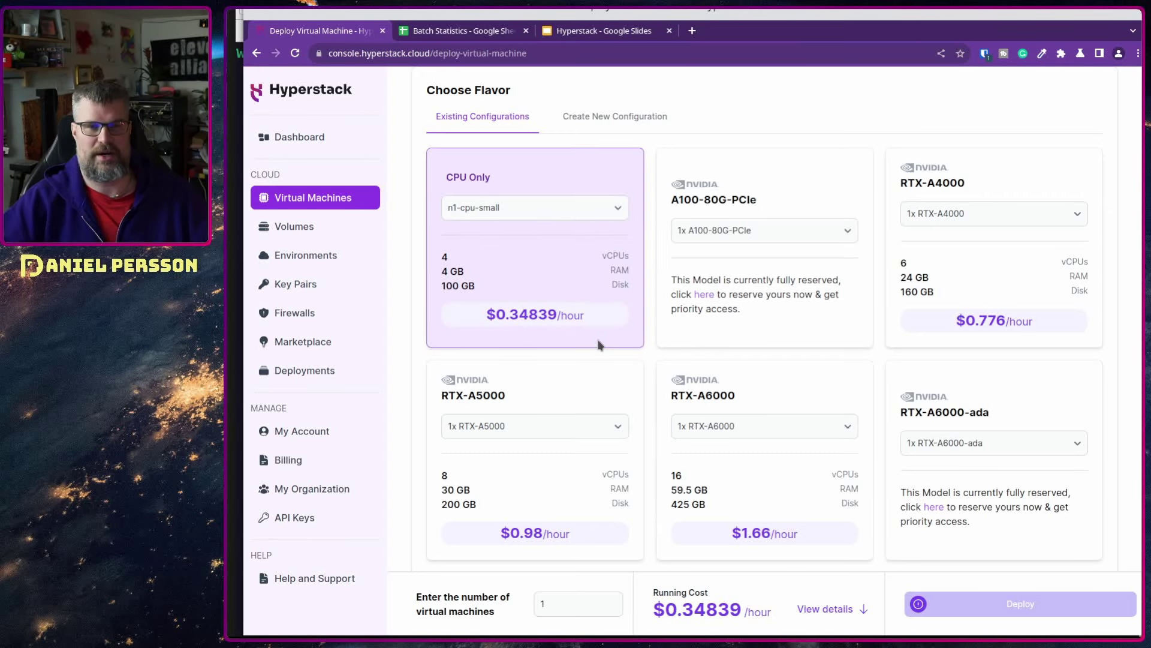
# Switch the virtual machine's environment to Canada (CANADA-1)
pyautogui.scroll(3, 1015, 177)
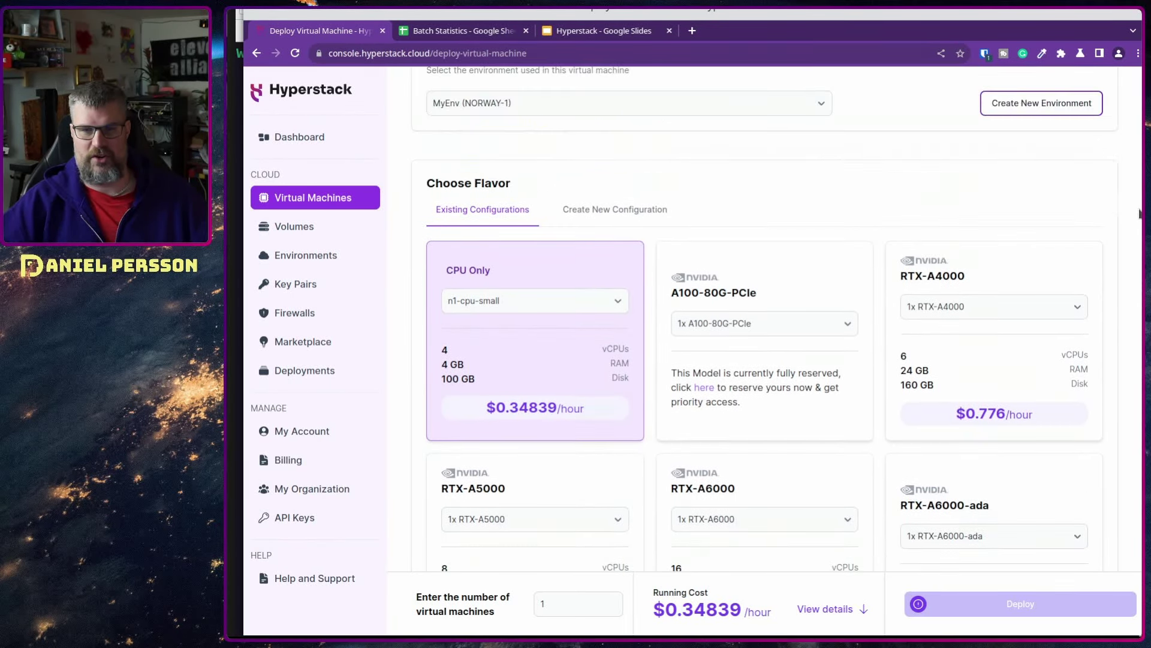
pyautogui.click(735, 177)
pyautogui.click(599, 204)
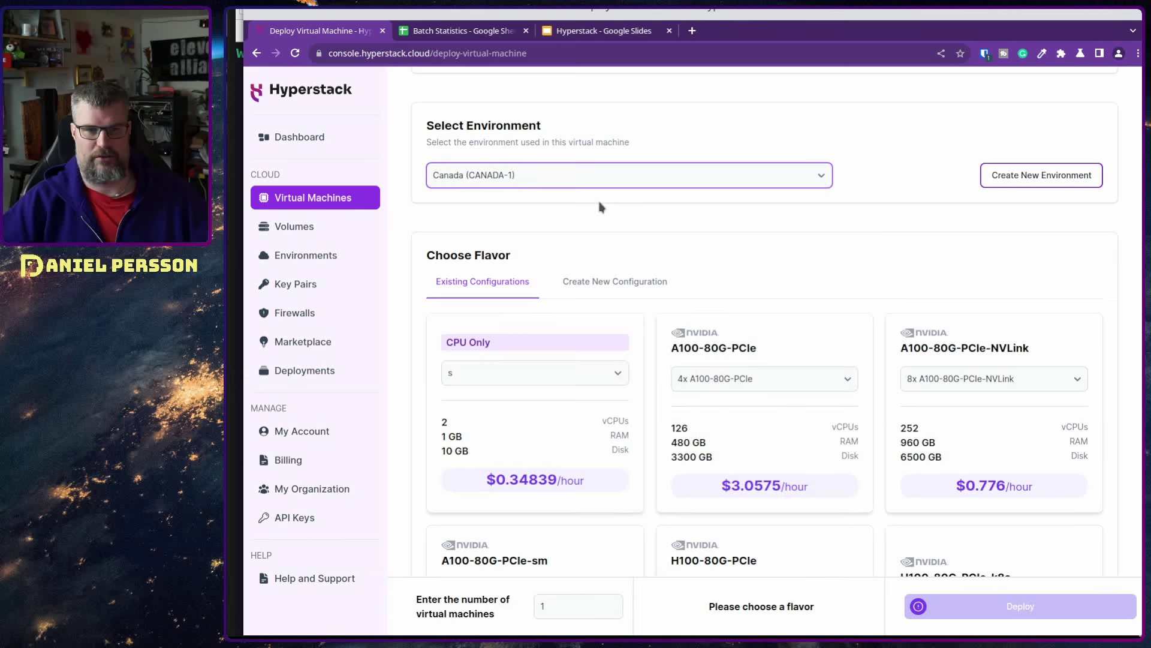
# Select the CPU-only flavor for the Canada environment, inspect its specifications and set its configuration to l
pyautogui.moveTo(444, 421); pyautogui.dragTo(468, 451)
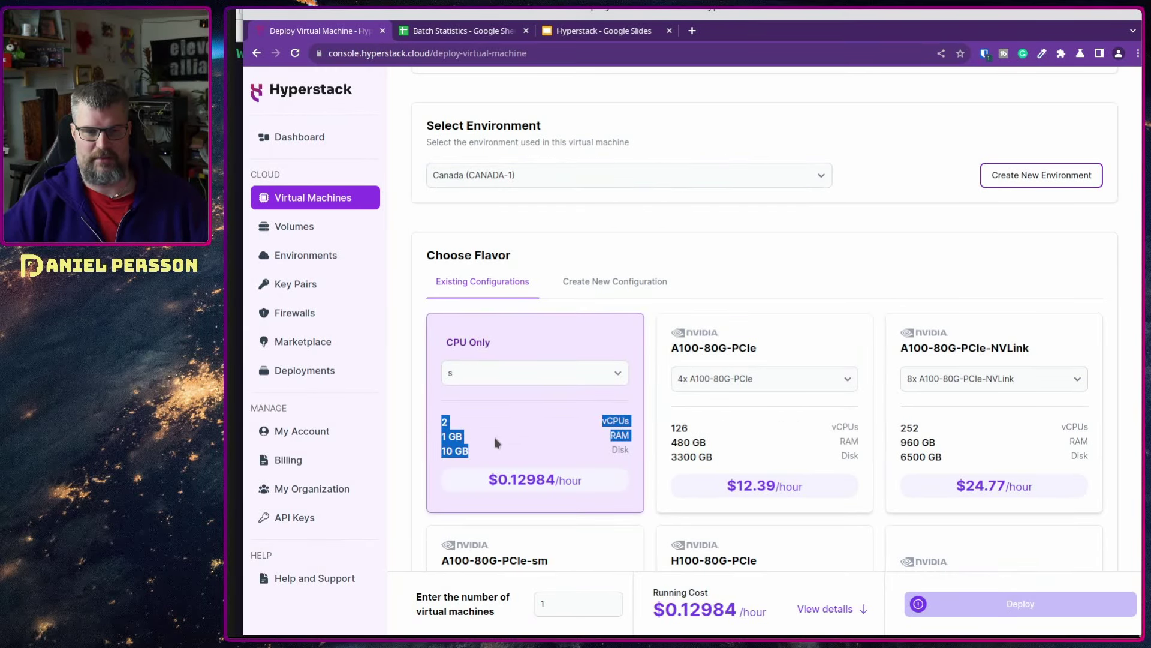
pyautogui.click(458, 430)
pyautogui.moveTo(590, 437); pyautogui.dragTo(661, 411)
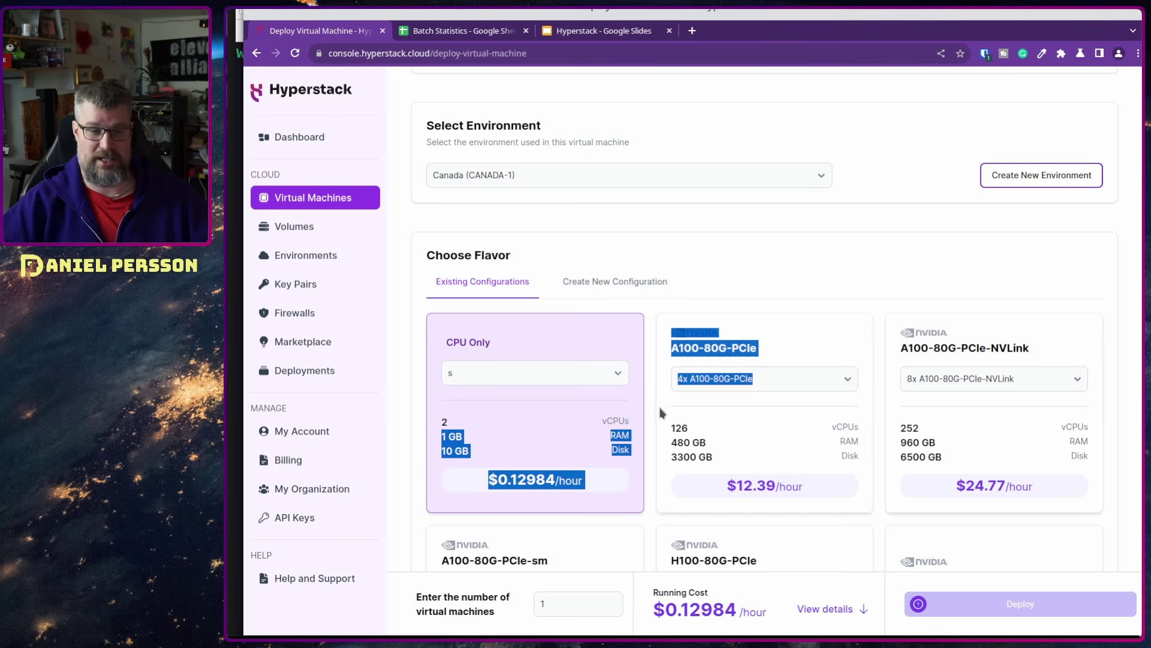
pyautogui.click(507, 451)
pyautogui.moveTo(436, 442); pyautogui.dragTo(497, 440)
pyautogui.click(497, 440)
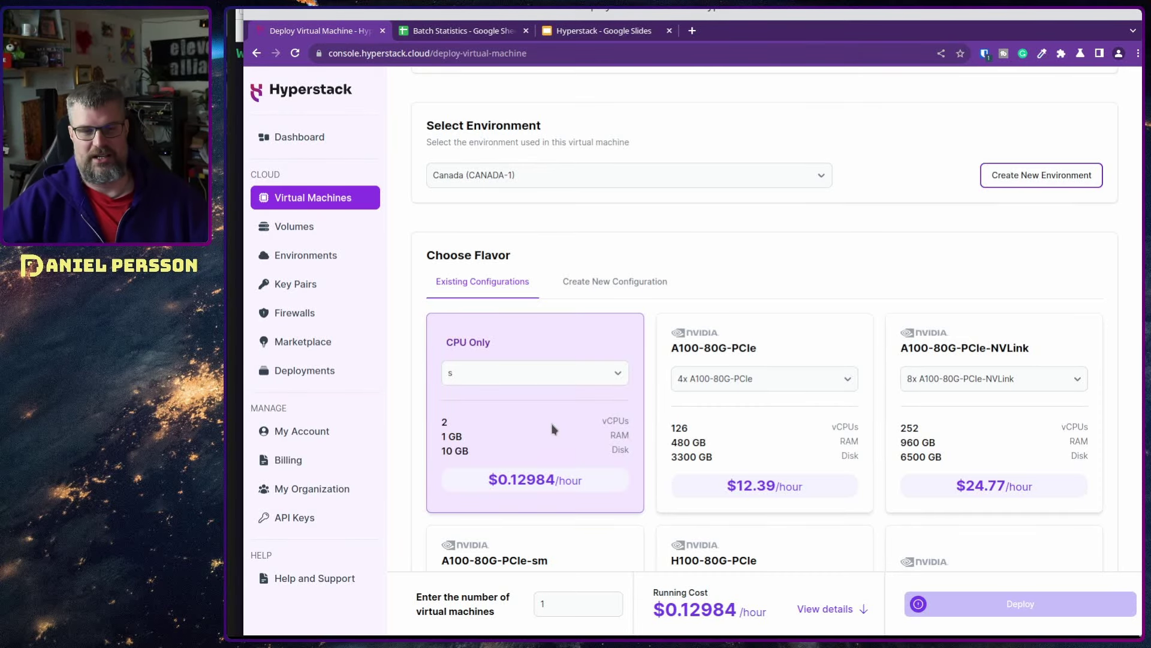
pyautogui.click(555, 374)
pyautogui.click(539, 413)
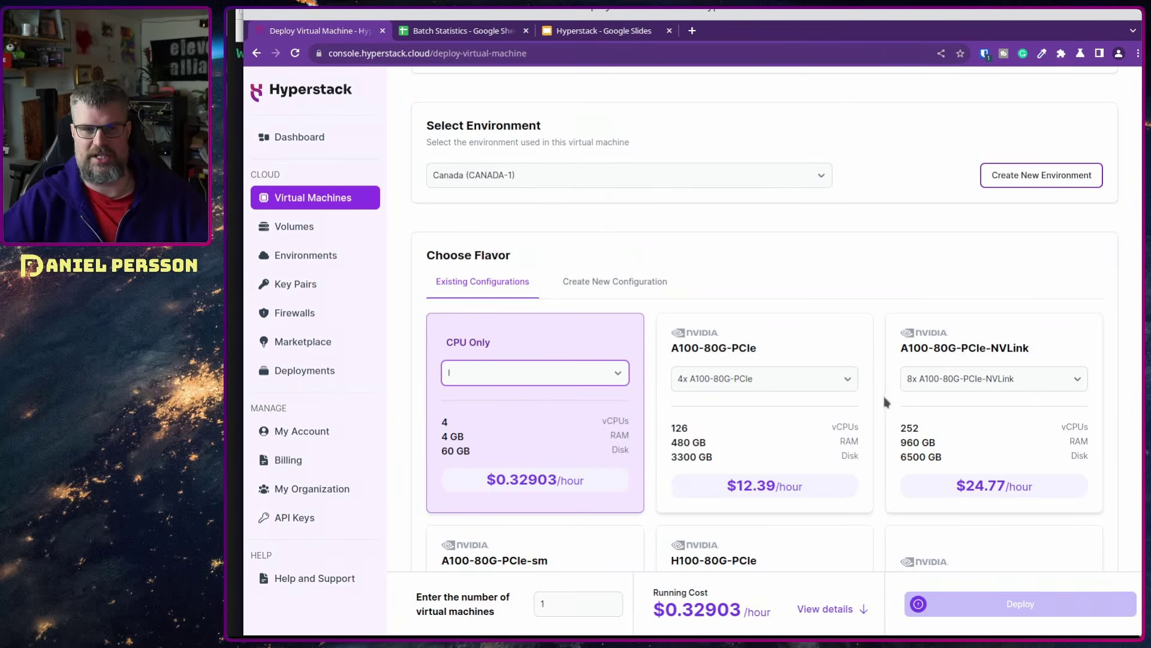
# Examine the specifications and prices of the A100-80G-PCIe, H100-80G-PCIe, L40 and A100-80G-PCIe-sm flavors
pyautogui.scroll(-3, 652, 472)
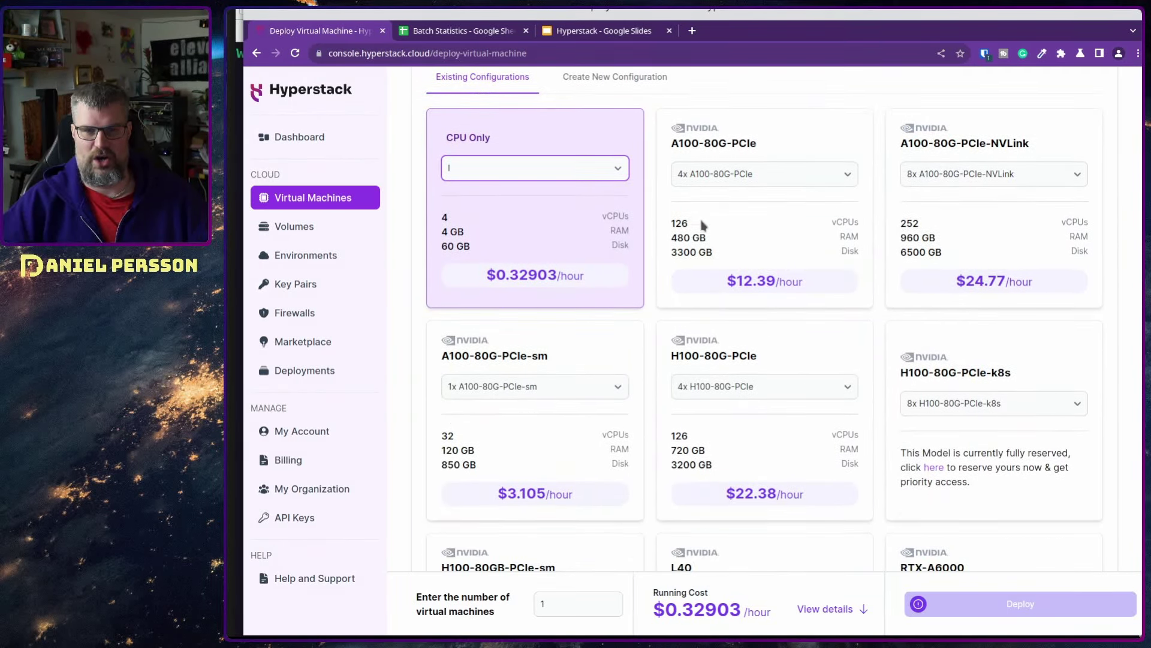
pyautogui.moveTo(671, 143); pyautogui.dragTo(711, 145)
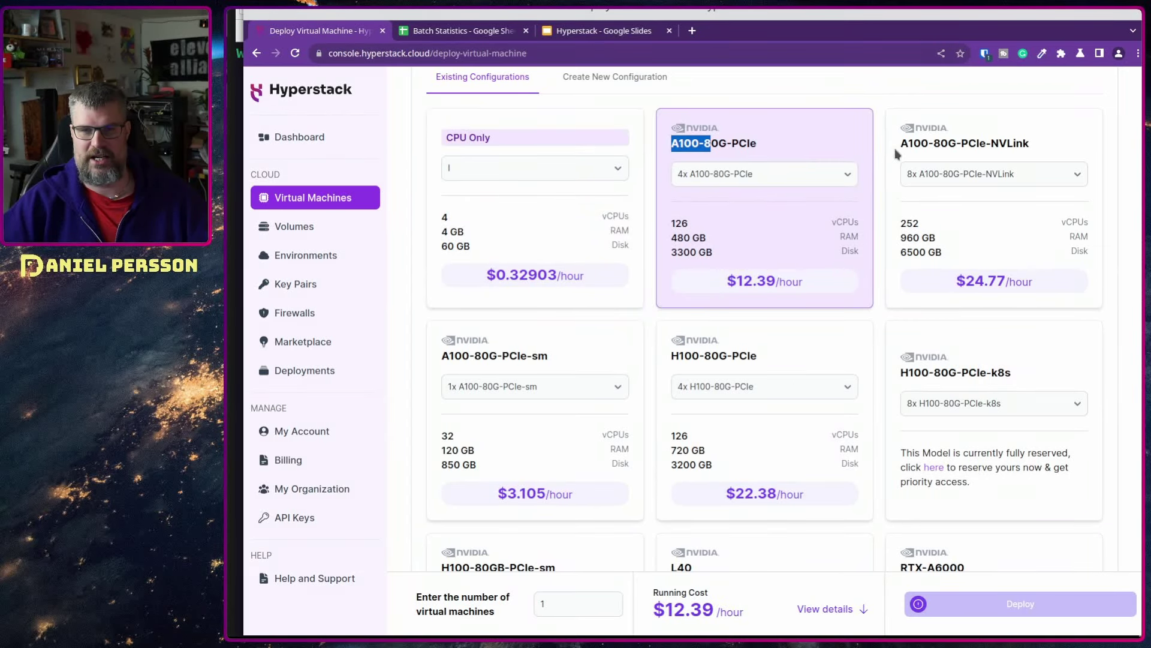
pyautogui.moveTo(671, 356); pyautogui.dragTo(691, 356)
pyautogui.moveTo(1139, 292); pyautogui.dragTo(840, 501)
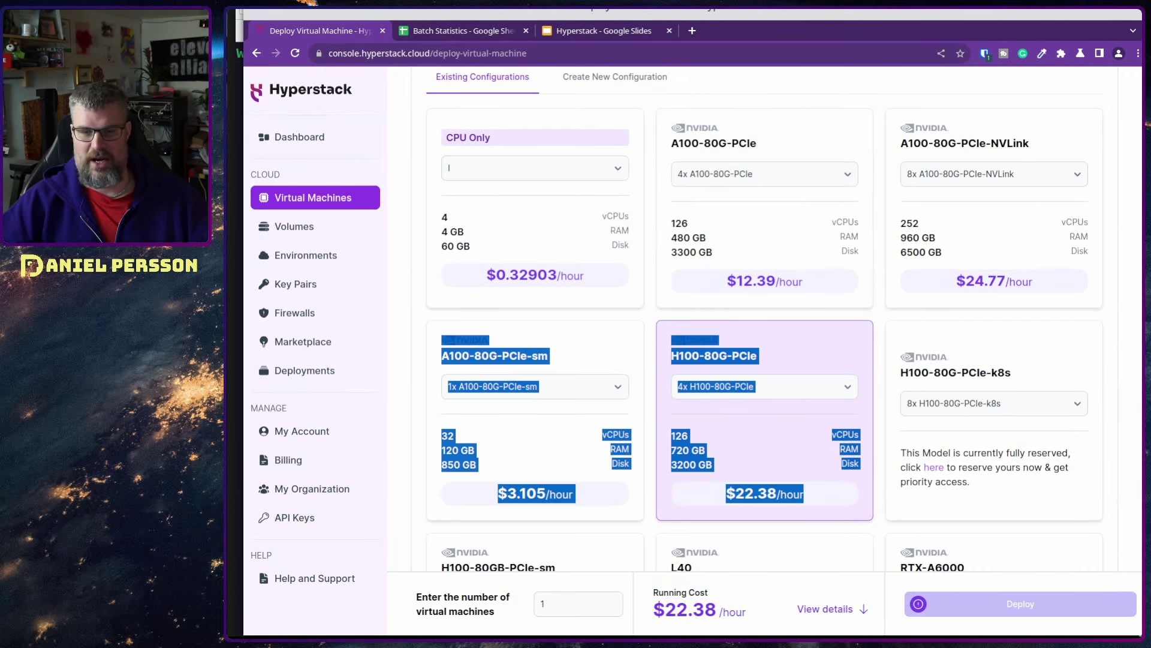
pyautogui.scroll(-2, 738, 432)
pyautogui.moveTo(671, 428); pyautogui.dragTo(685, 428)
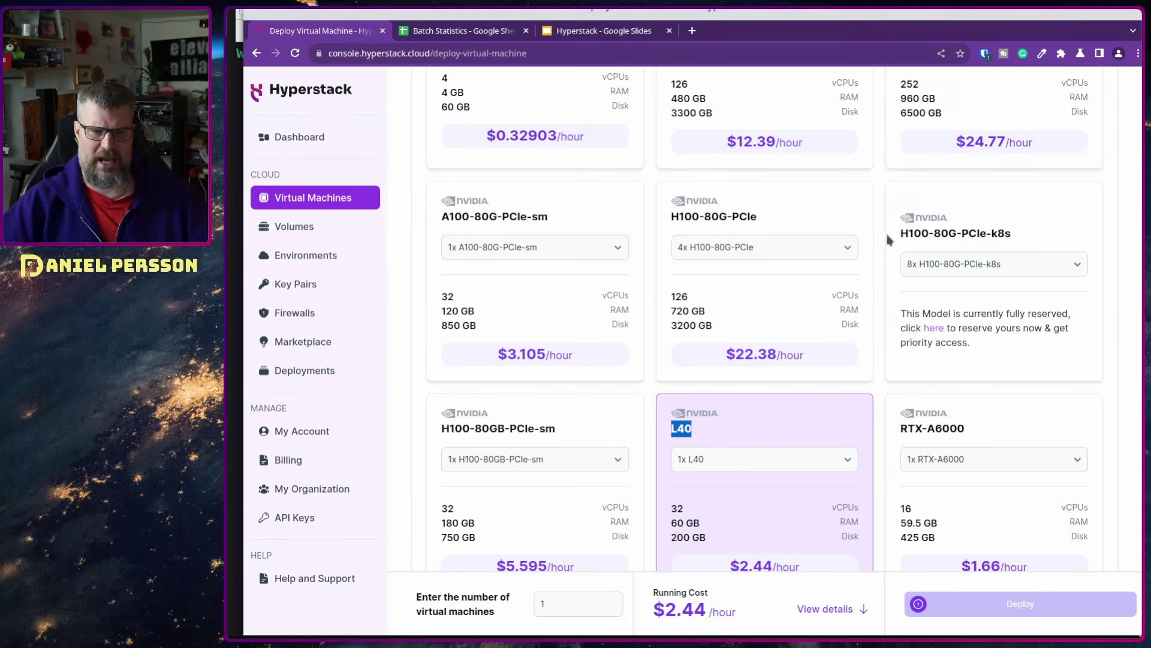
pyautogui.scroll(-2, 1141, 318)
pyautogui.scroll(5, 1141, 318)
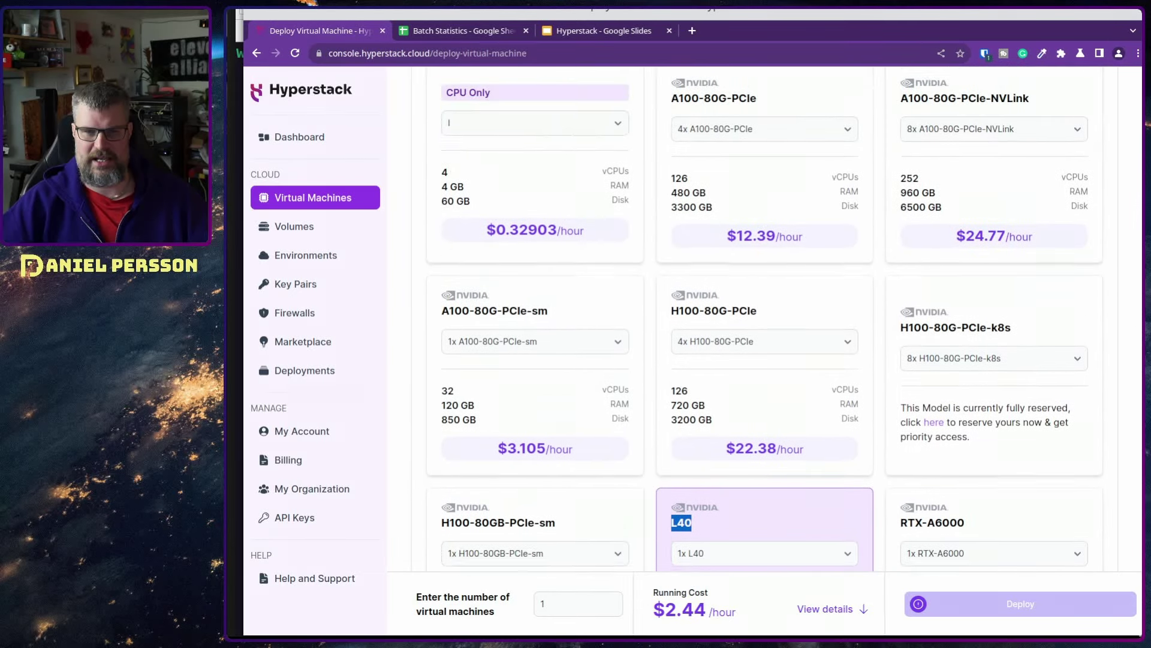
pyautogui.scroll(-1, 756, 509)
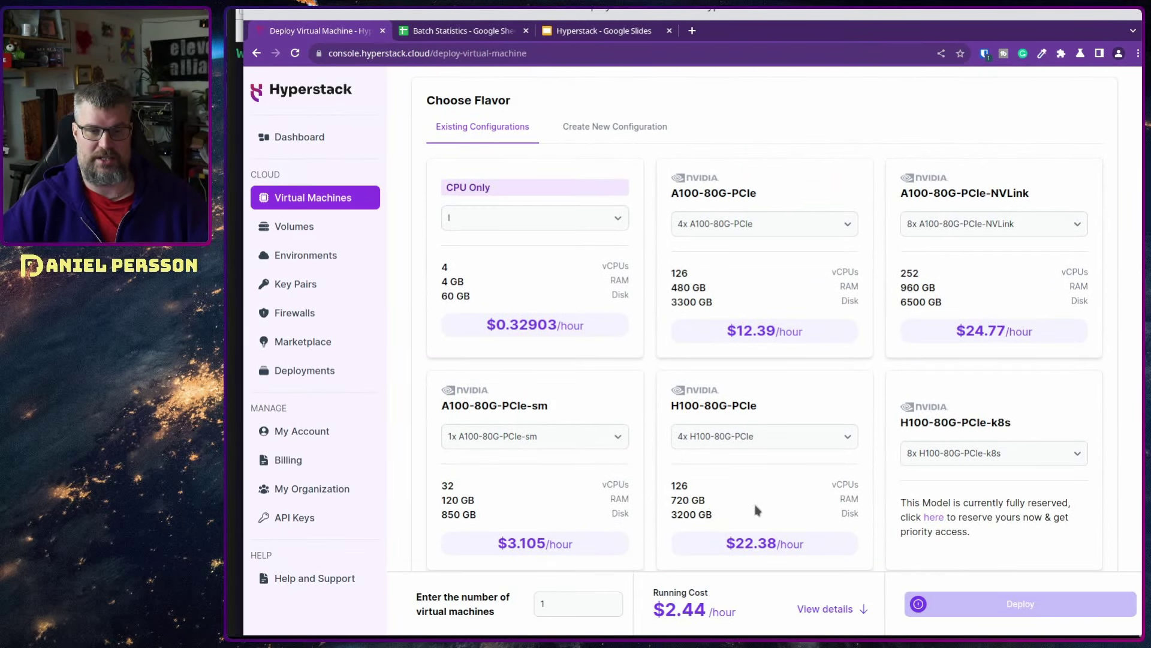
pyautogui.moveTo(550, 407); pyautogui.dragTo(442, 406)
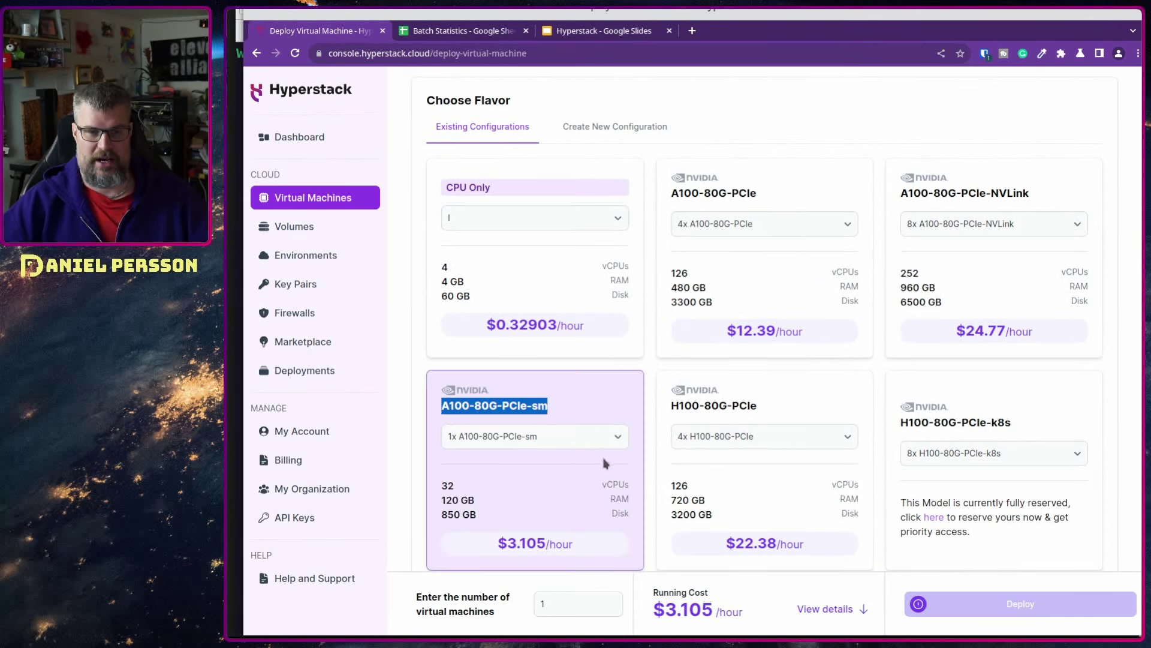
# Check the GPU count options of the A100-80G-PCIe-sm flavor and set the A100-80G-PCIe flavor to 8x
pyautogui.click(550, 446)
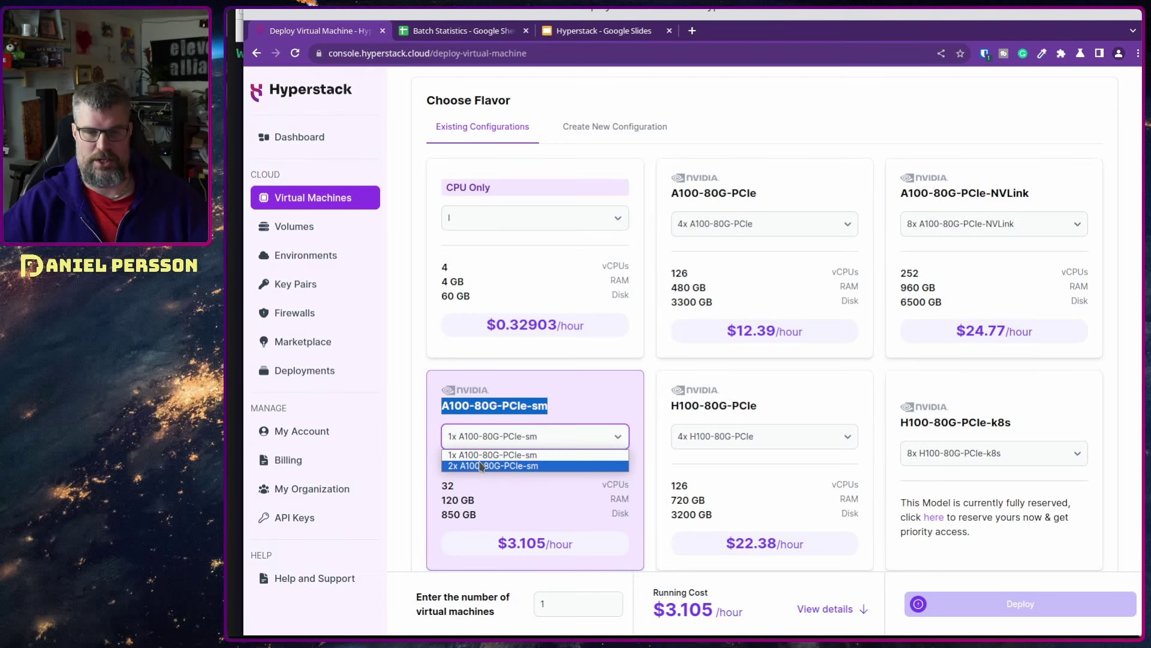
pyautogui.click(750, 220)
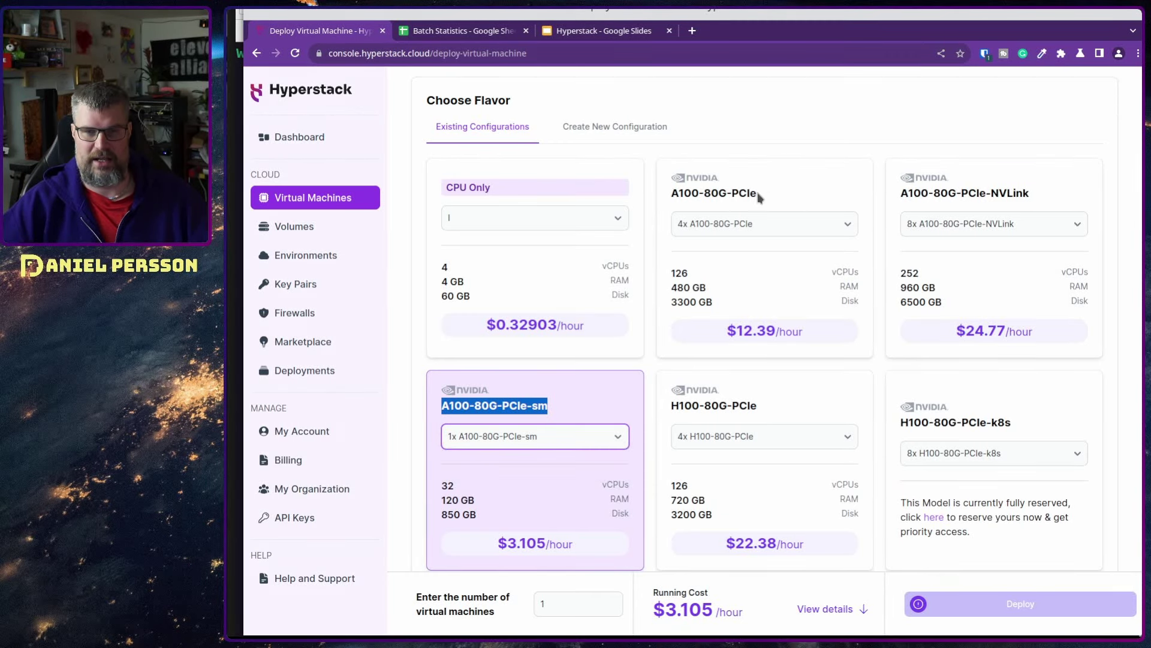
pyautogui.click(754, 225)
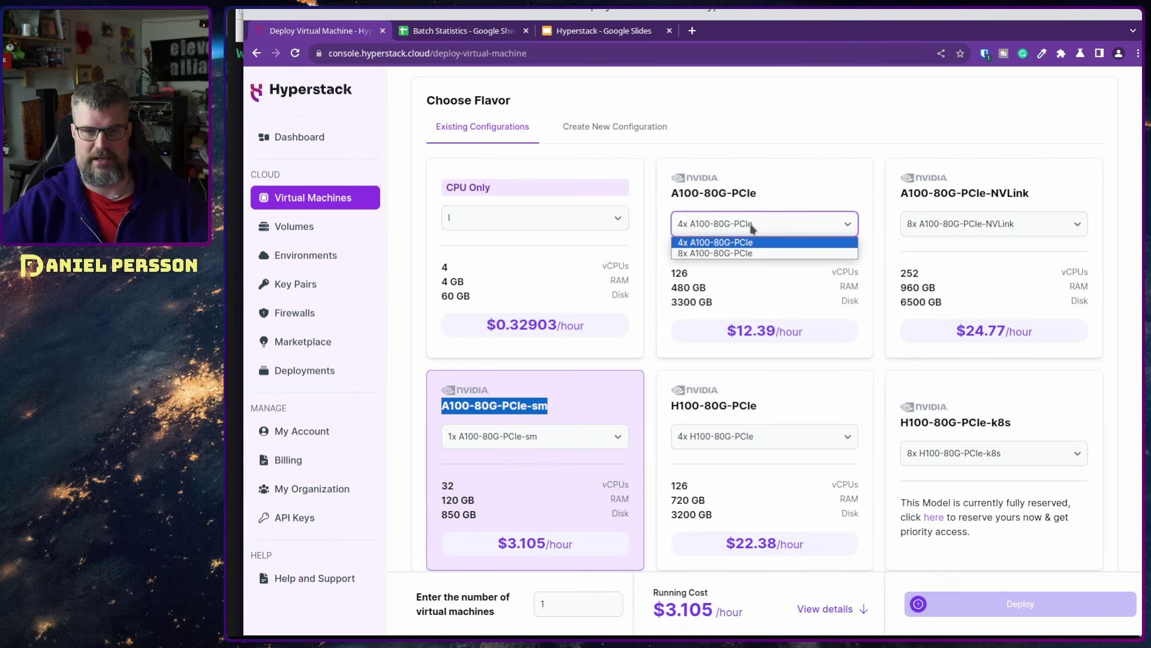
pyautogui.click(704, 254)
# Check the GPU count options of the A100-80G-PCIe-NVLink and H100-80G-PCIe-k8s flavors and look through the remaining flavors
pyautogui.click(994, 219)
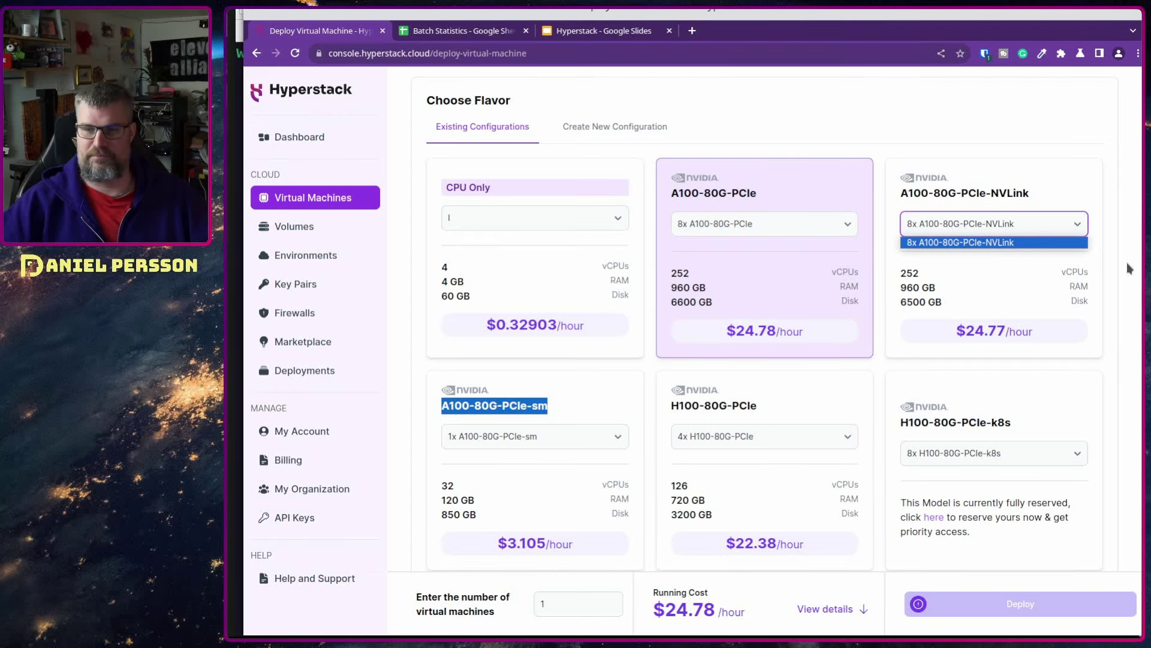
pyautogui.click(1014, 242)
pyautogui.click(963, 450)
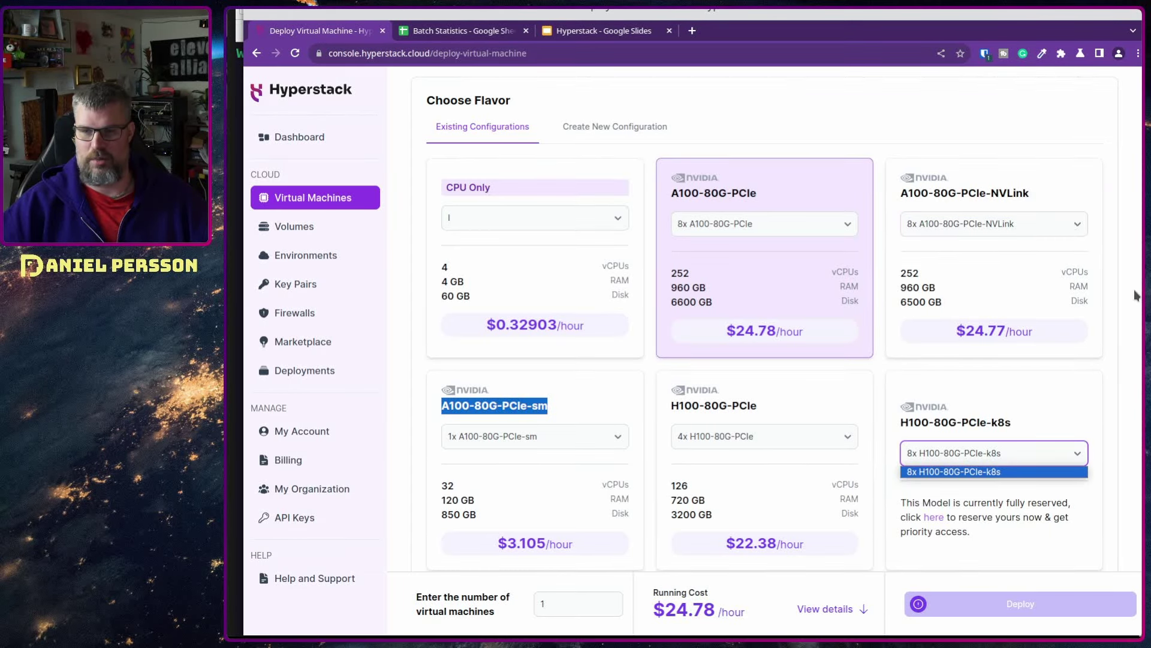
pyautogui.press('Escape')
pyautogui.click(997, 463)
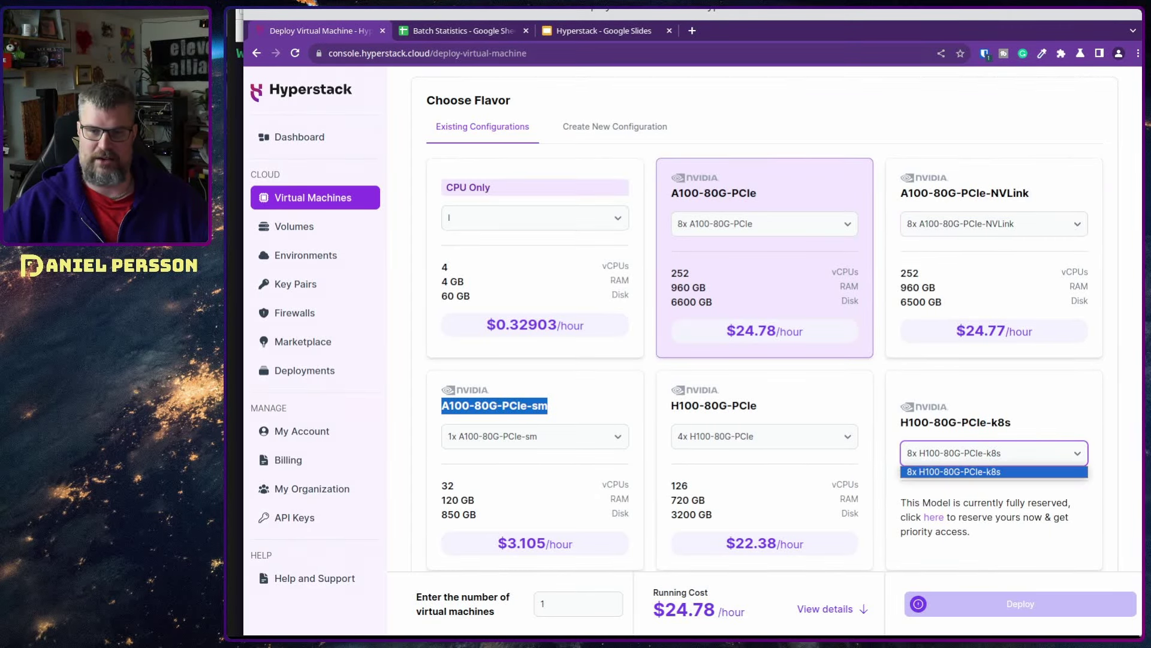
pyautogui.press('Escape')
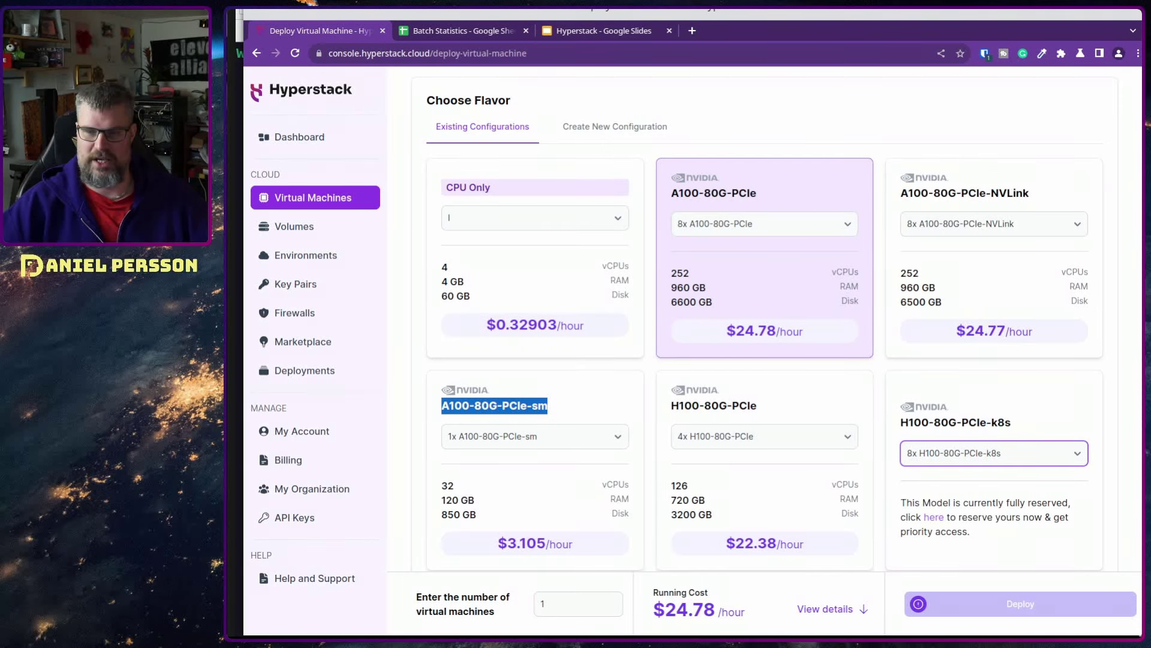
pyautogui.scroll(-6, 765, 323)
pyautogui.scroll(5, 765, 324)
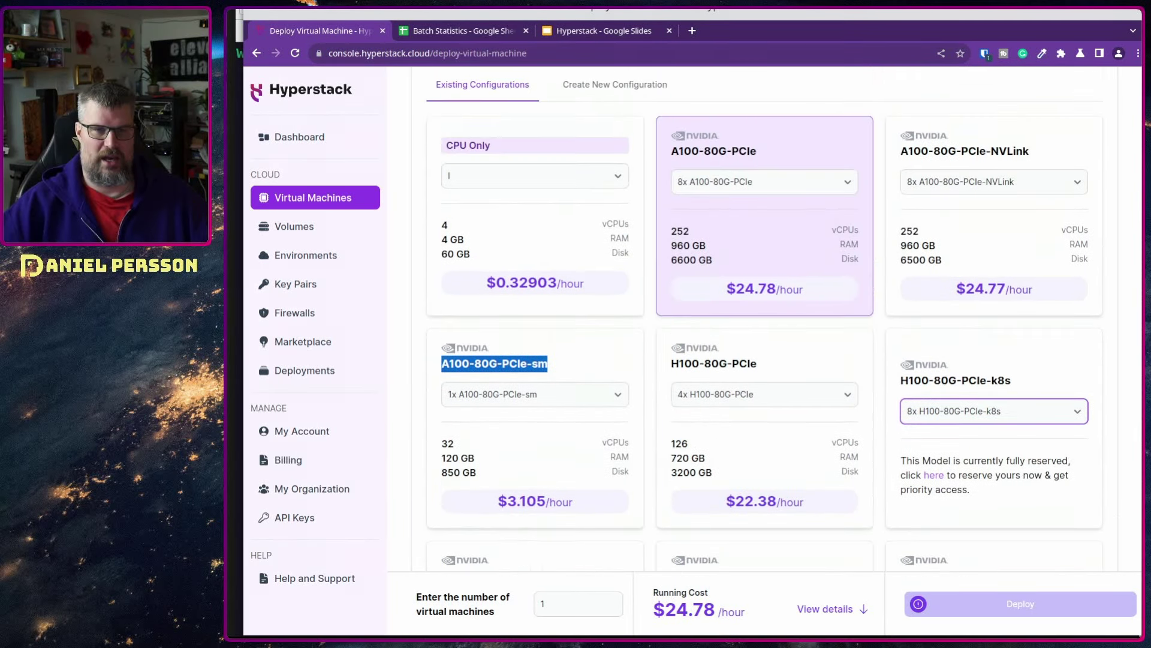
# Switch the environment back to MyEnv (NORWAY-1) and select the CPU-only n1-cpu-small flavor
pyautogui.scroll(3, 1041, 221)
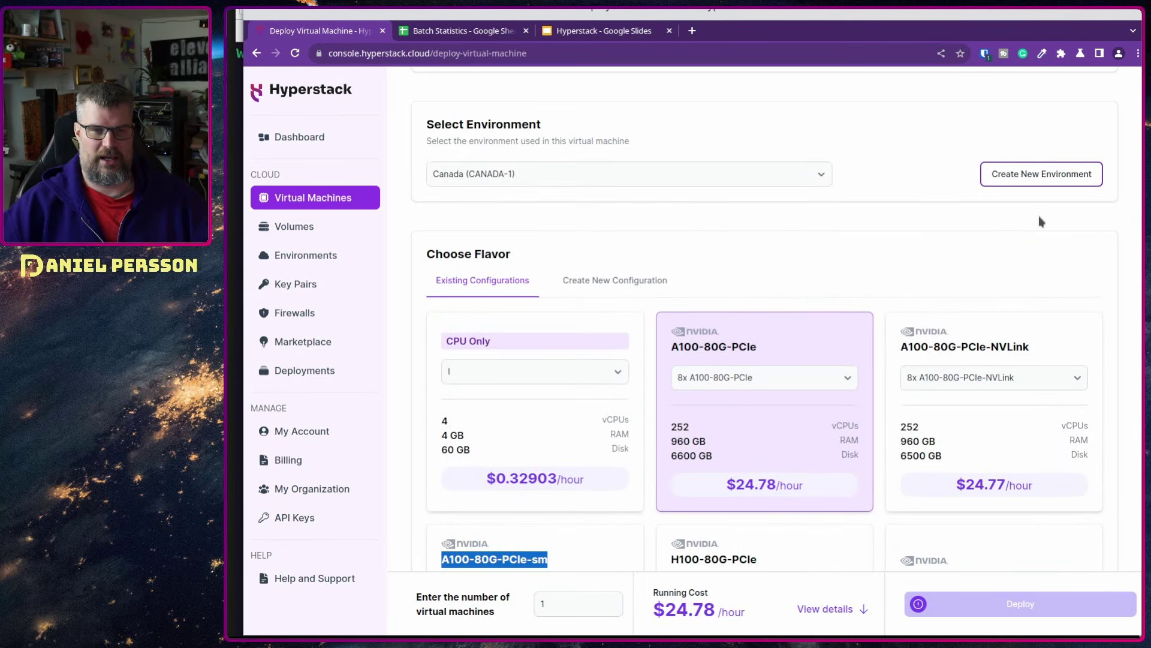
pyautogui.click(514, 180)
pyautogui.click(504, 188)
pyautogui.scroll(-2, 570, 179)
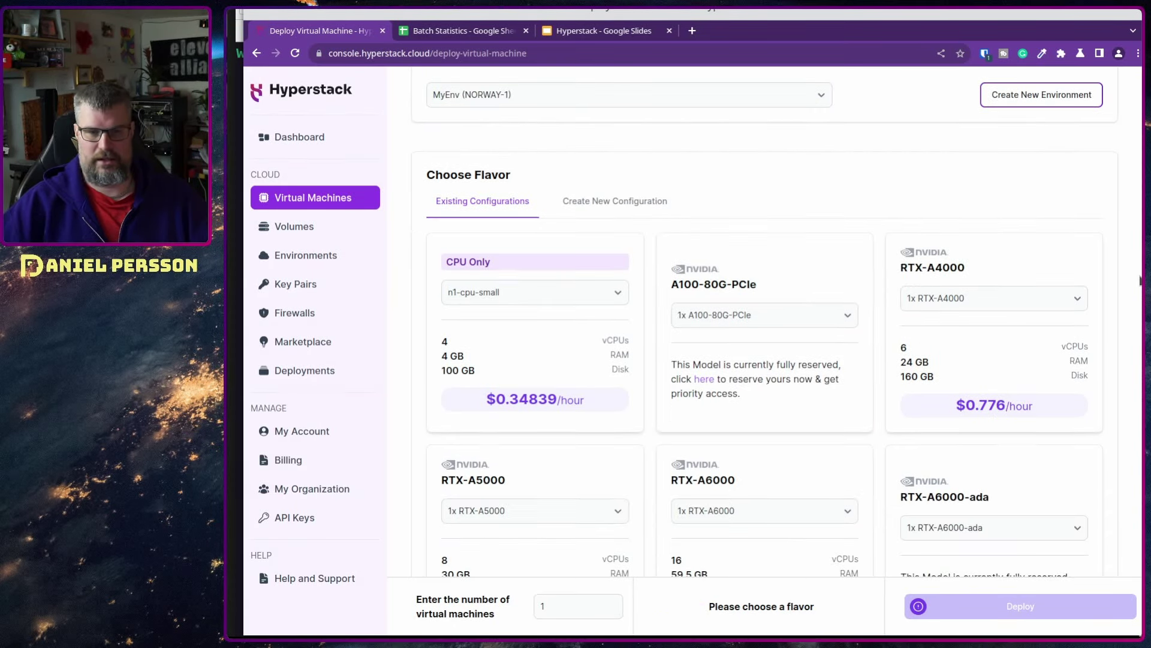
pyautogui.click(512, 268)
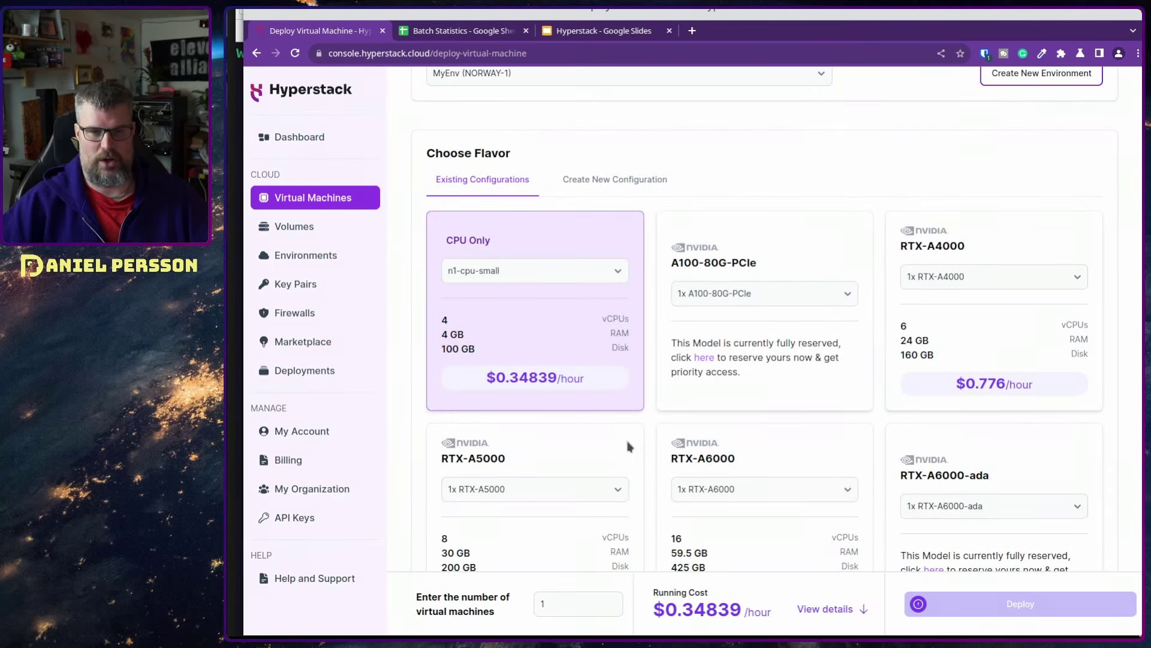
pyautogui.scroll(-9, 569, 208)
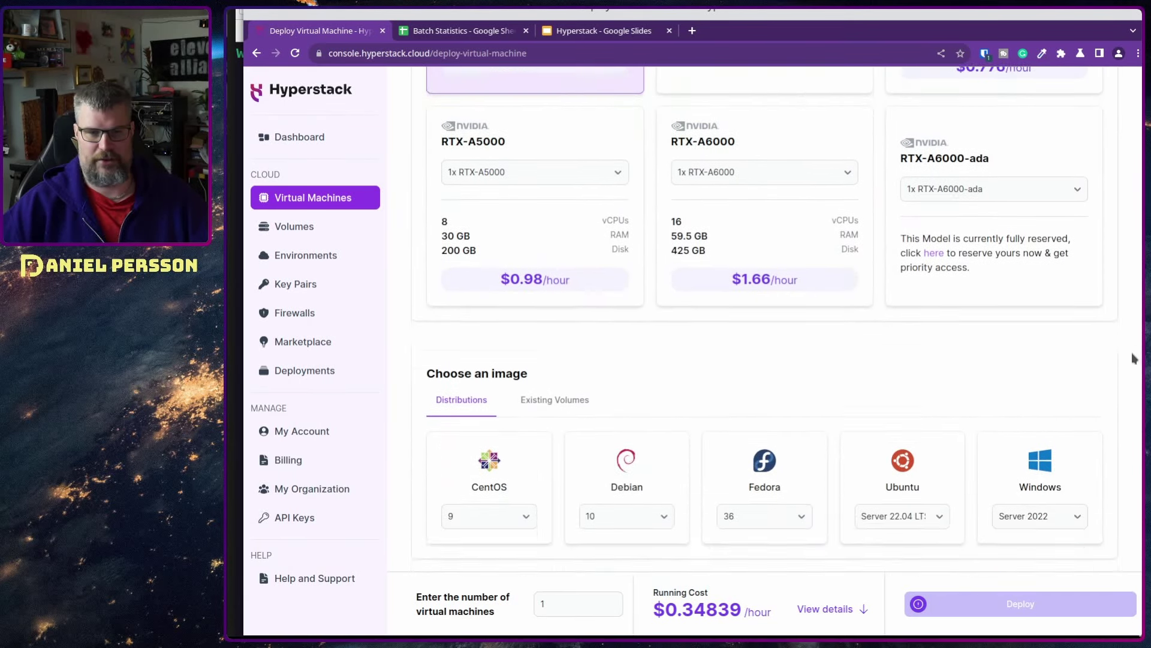
# Use the existing volume newvolume as the boot image and select the Home key pair for the virtual machine
pyautogui.click(569, 207)
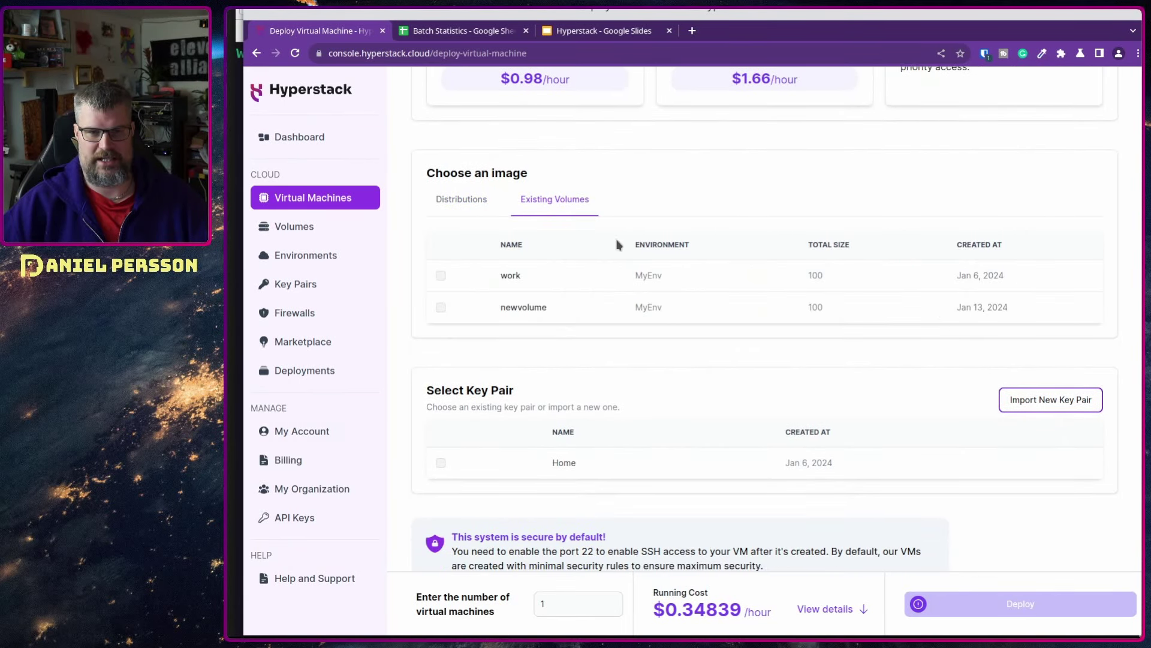
pyautogui.click(441, 307)
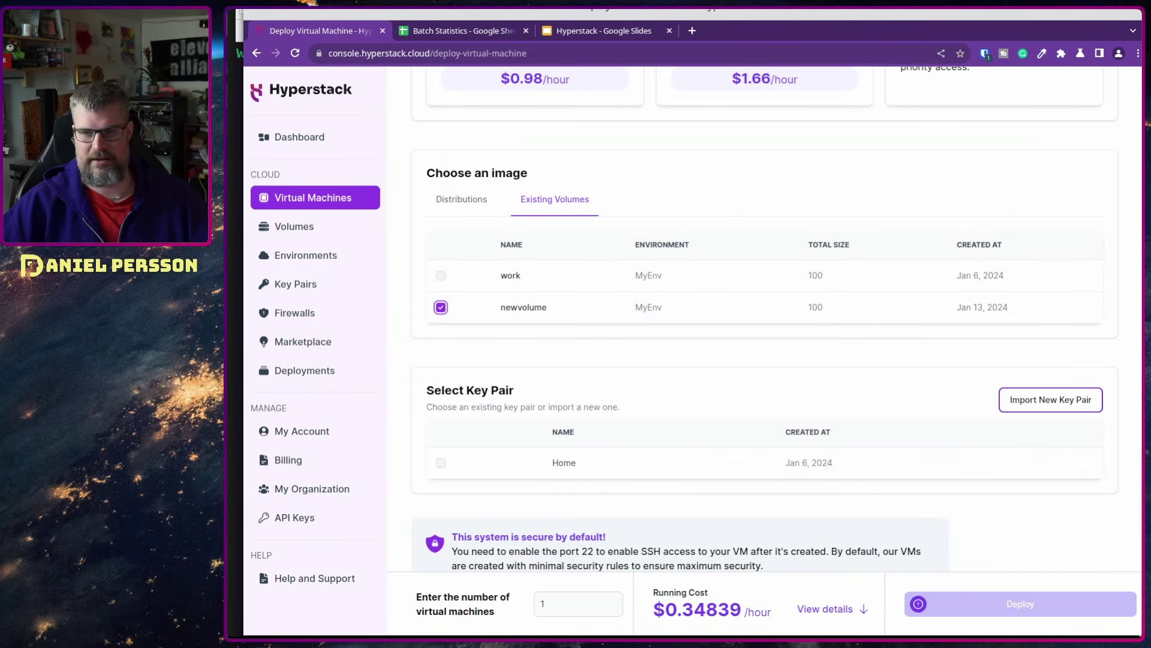
pyautogui.scroll(-3, 566, 411)
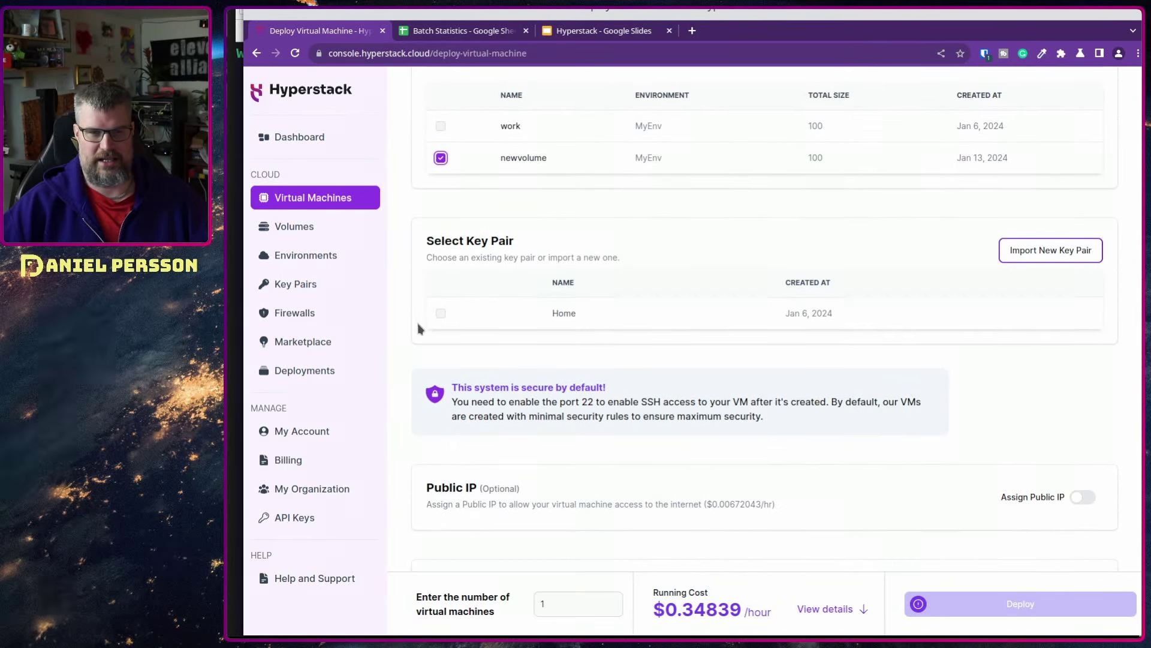
pyautogui.click(440, 313)
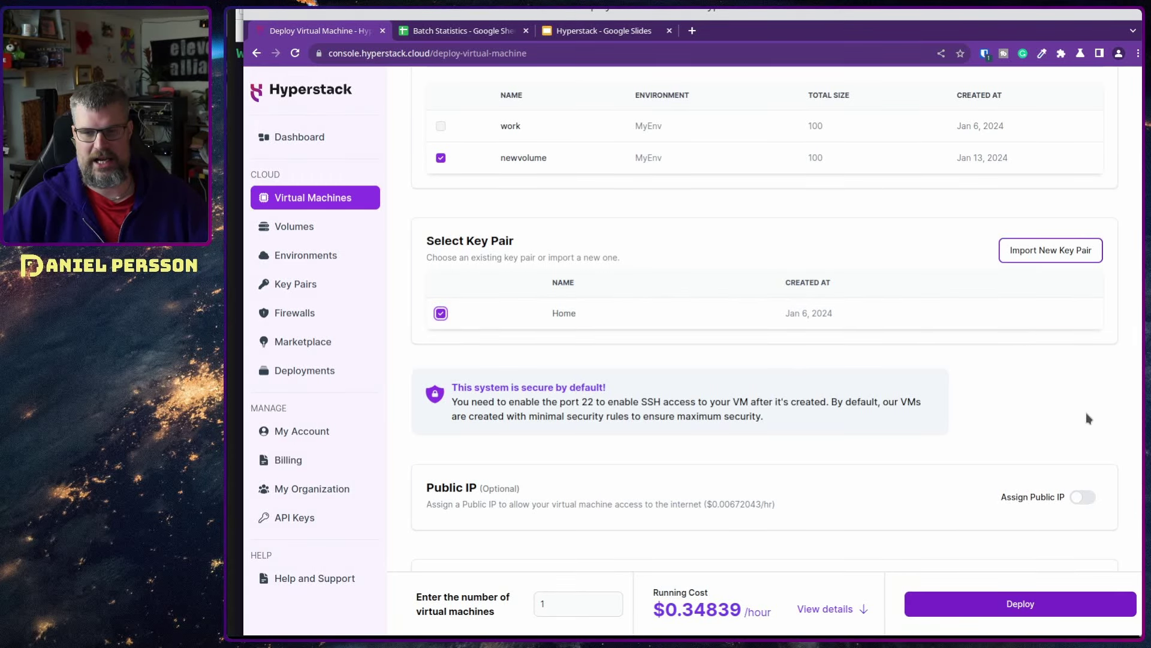
# Enable a public IP and the automatic installation of Nvidia drivers for the virtual machine
pyautogui.scroll(-5, 1136, 506)
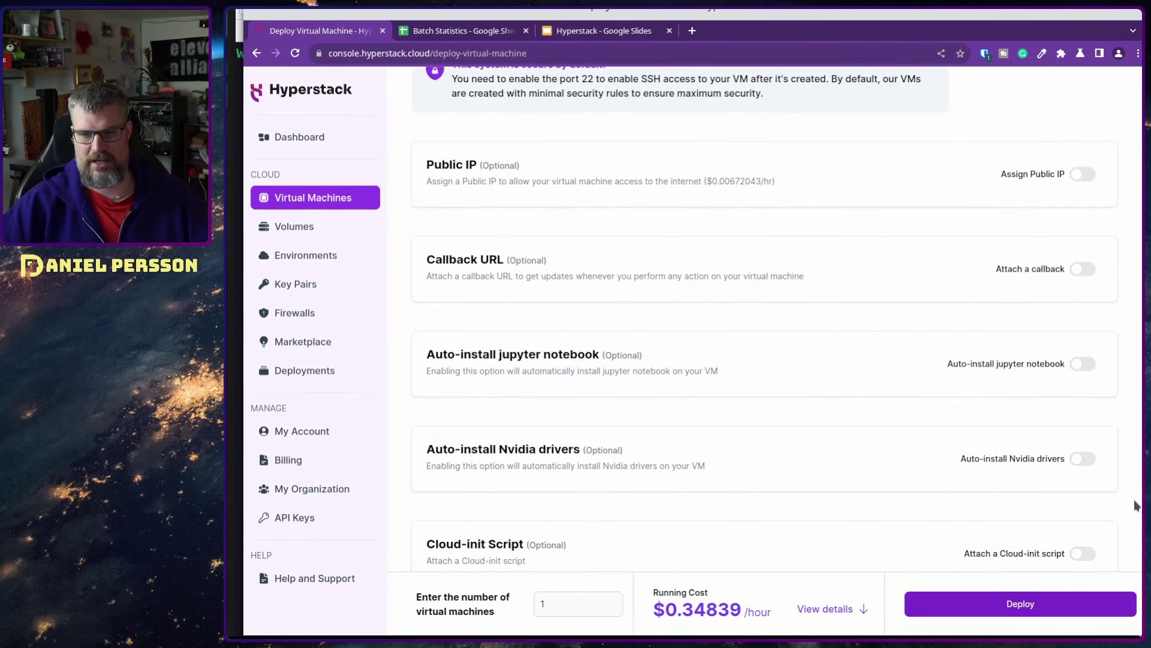
pyautogui.click(1084, 177)
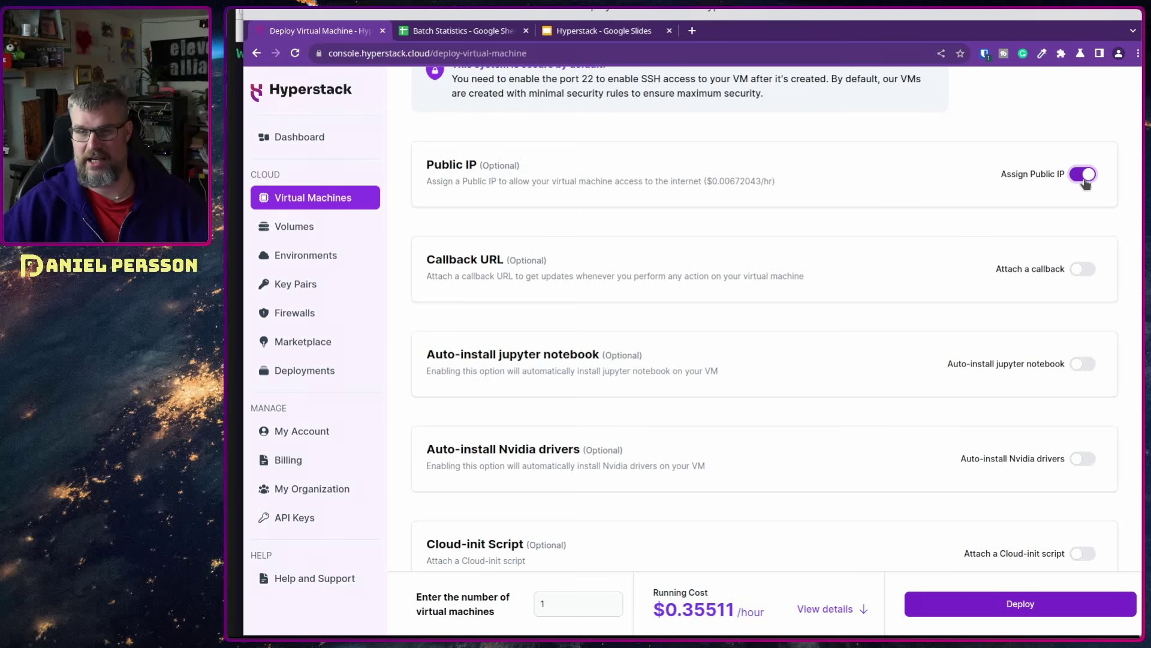
pyautogui.click(1082, 459)
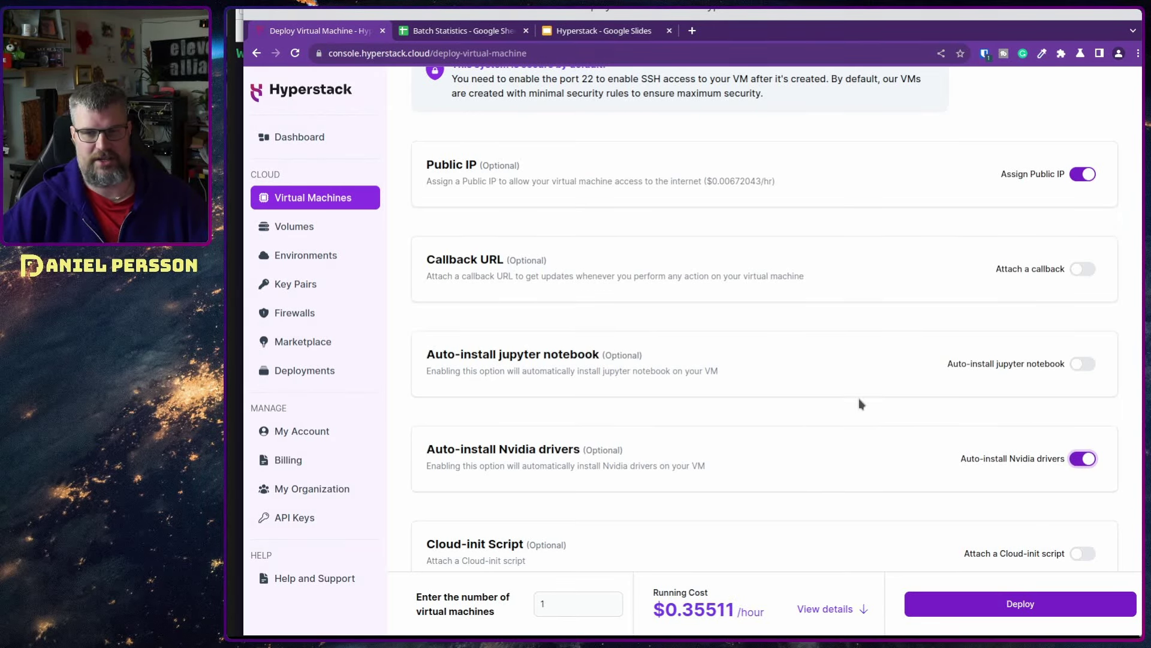
# Review the remaining optional settings through the provisioning profile and deploy the virtual machine
pyautogui.scroll(-1, 764, 318)
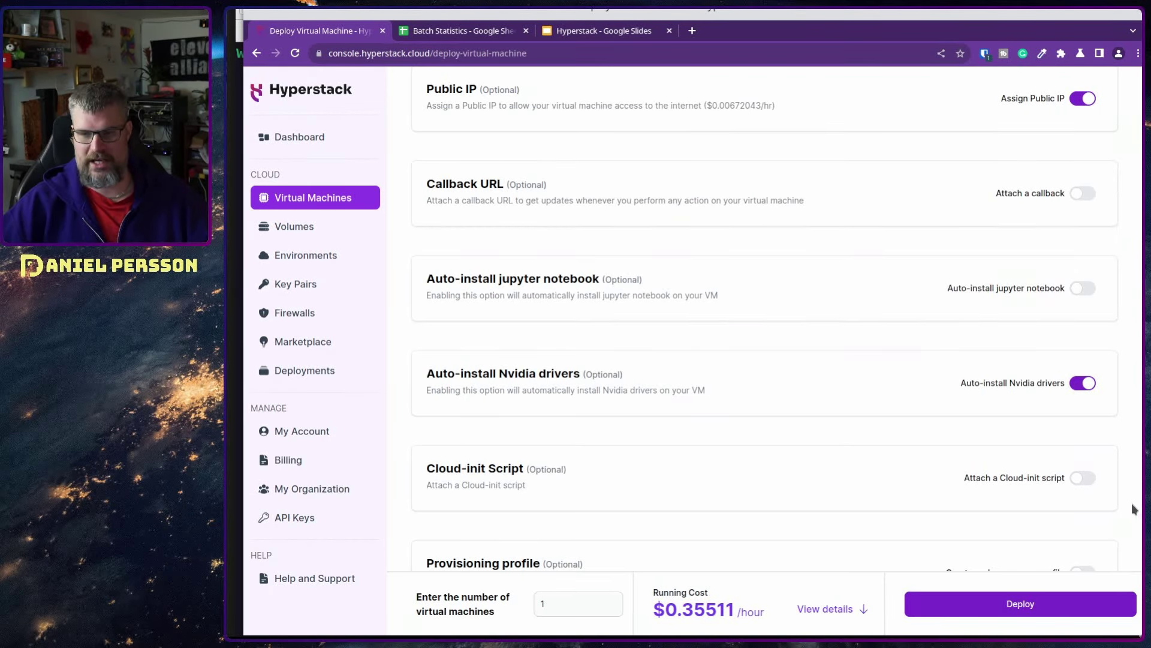
pyautogui.moveTo(1134, 508); pyautogui.dragTo(749, 563)
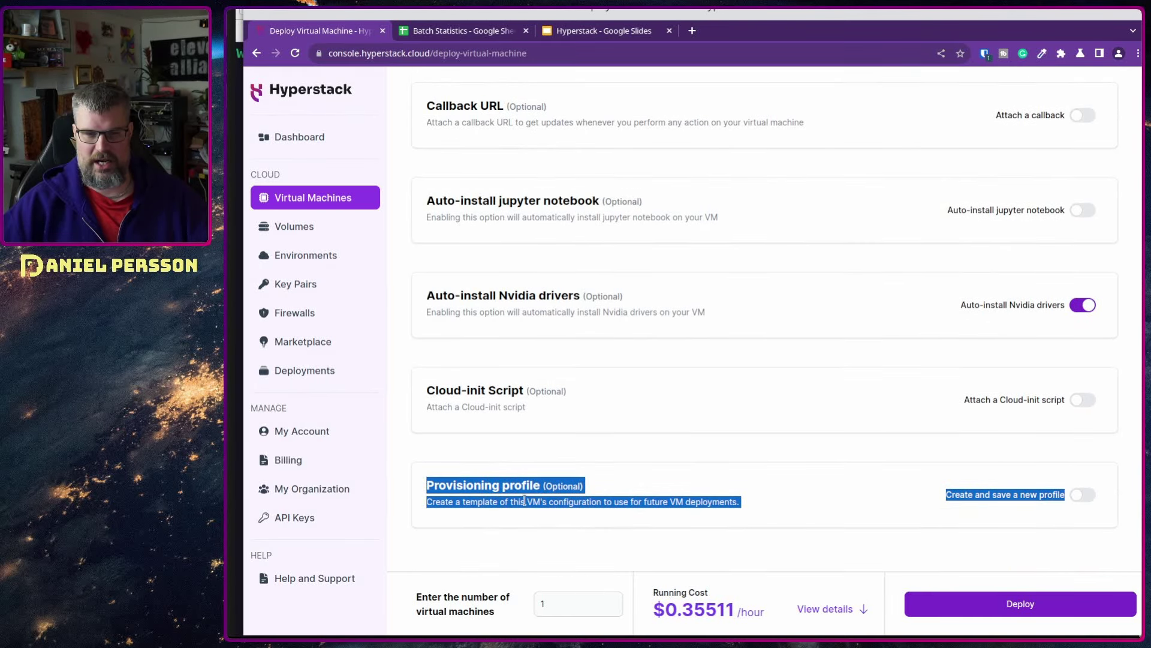
pyautogui.click(569, 474)
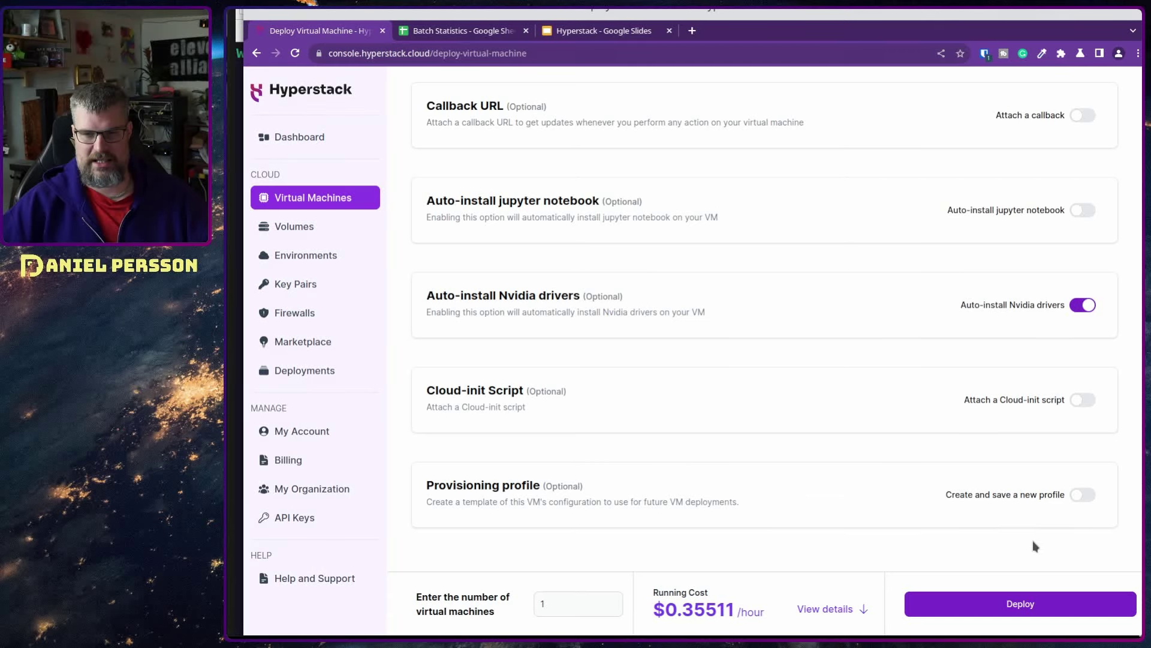
pyautogui.scroll(10, 776, 319)
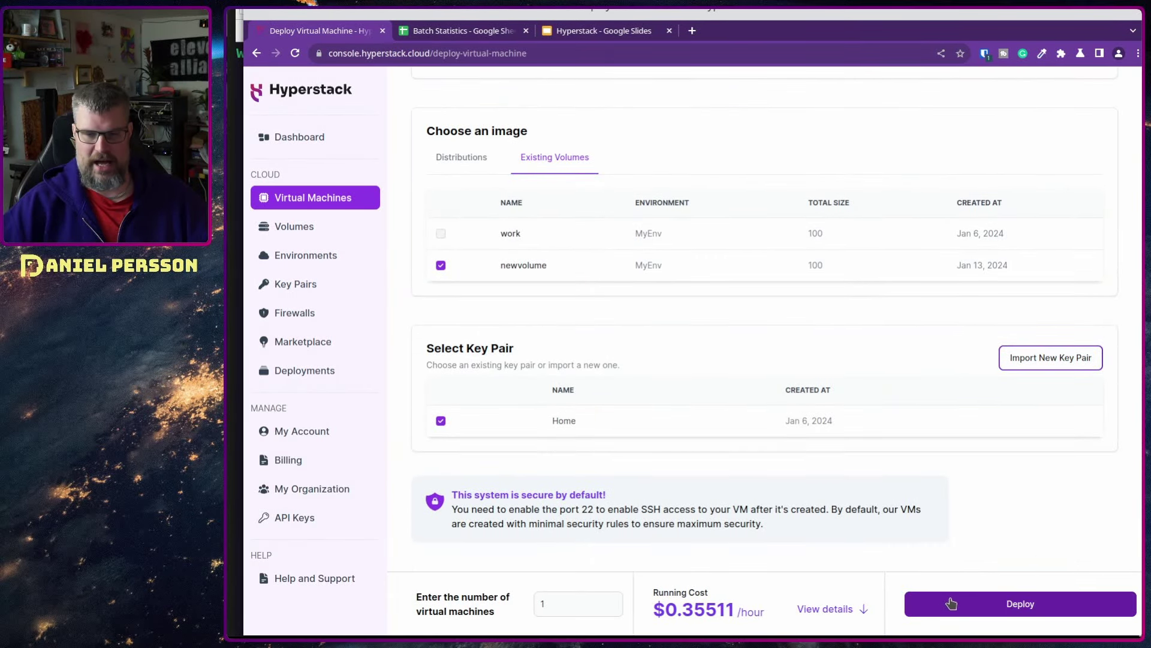
pyautogui.click(990, 610)
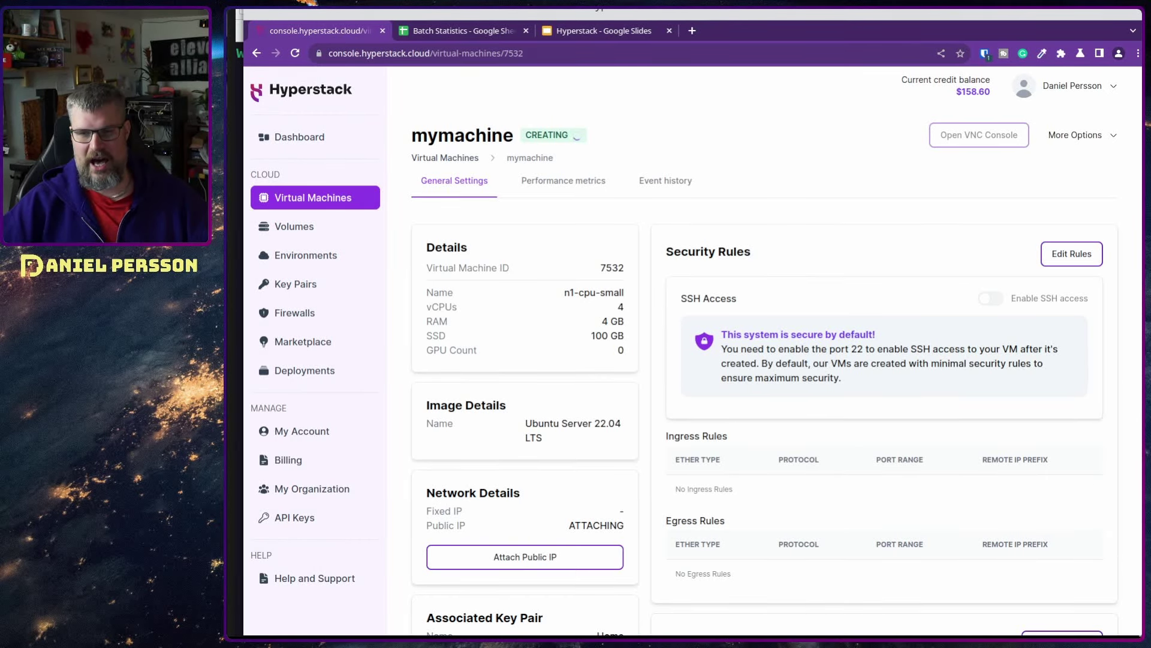
# Examine mymachine's security rules, network details and attached volume, and view its VNC console before returning to its details
pyautogui.scroll(-3, 1124, 521)
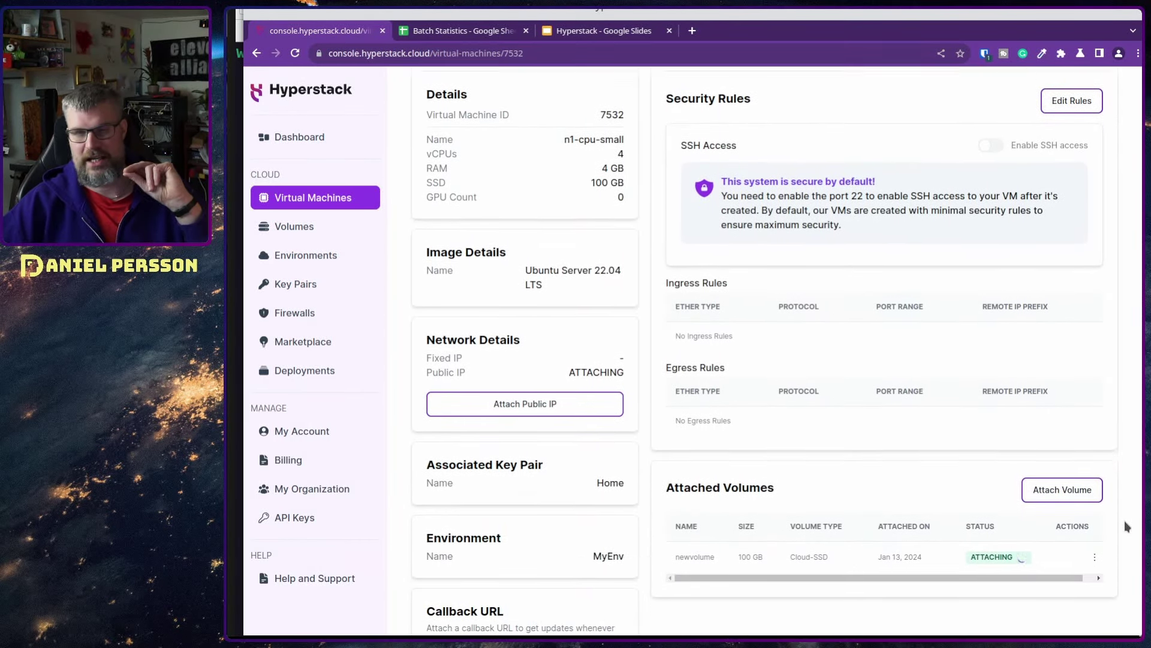
pyautogui.scroll(-1, 1126, 524)
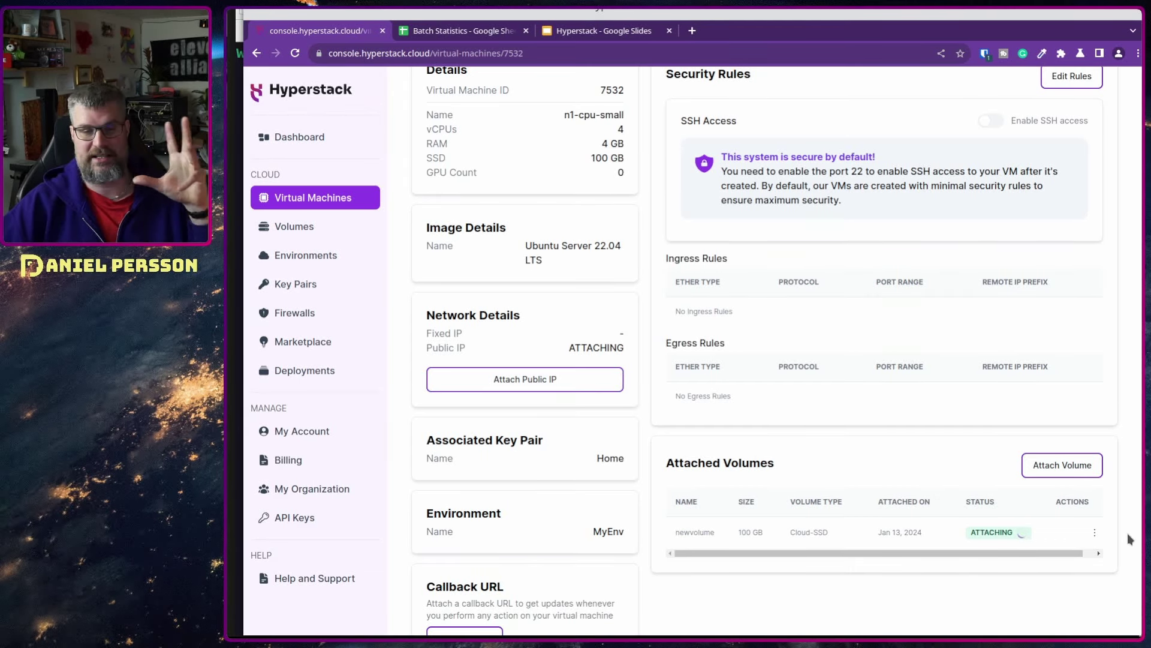
pyautogui.scroll(-1, 1128, 534)
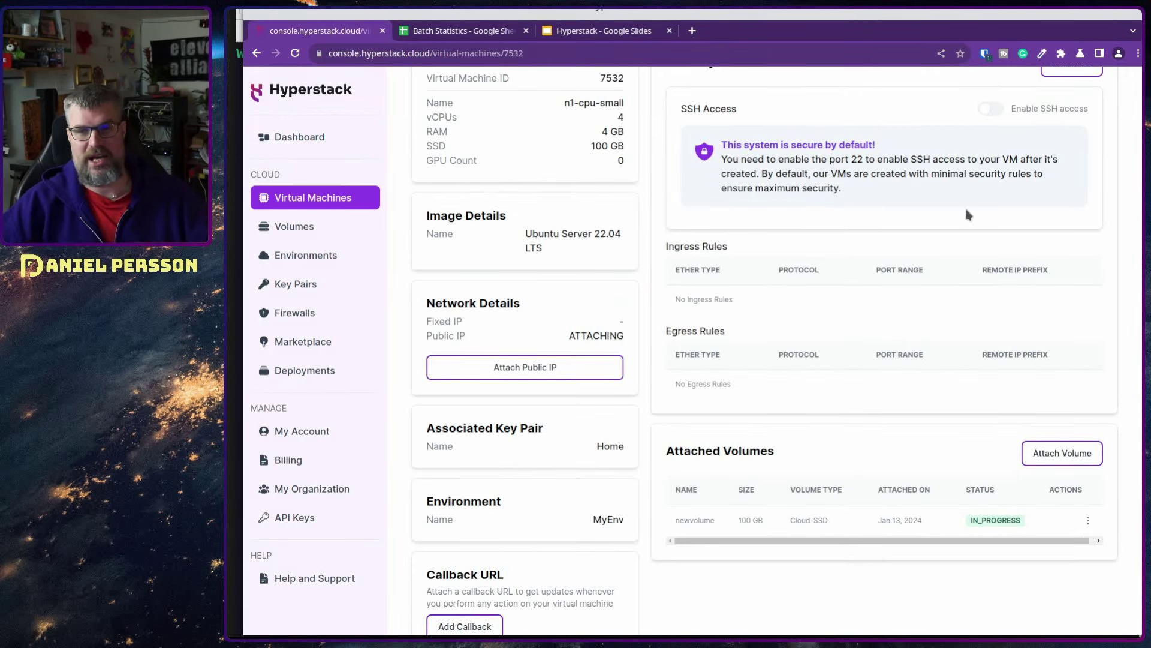
pyautogui.scroll(4, 885, 360)
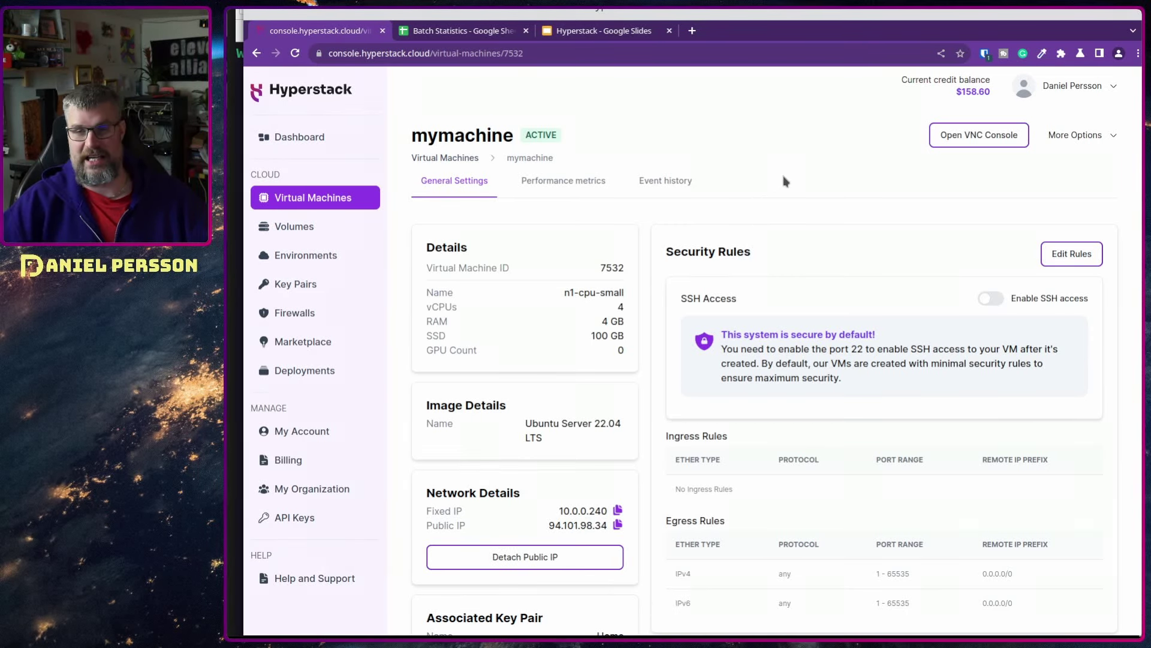
pyautogui.click(979, 135)
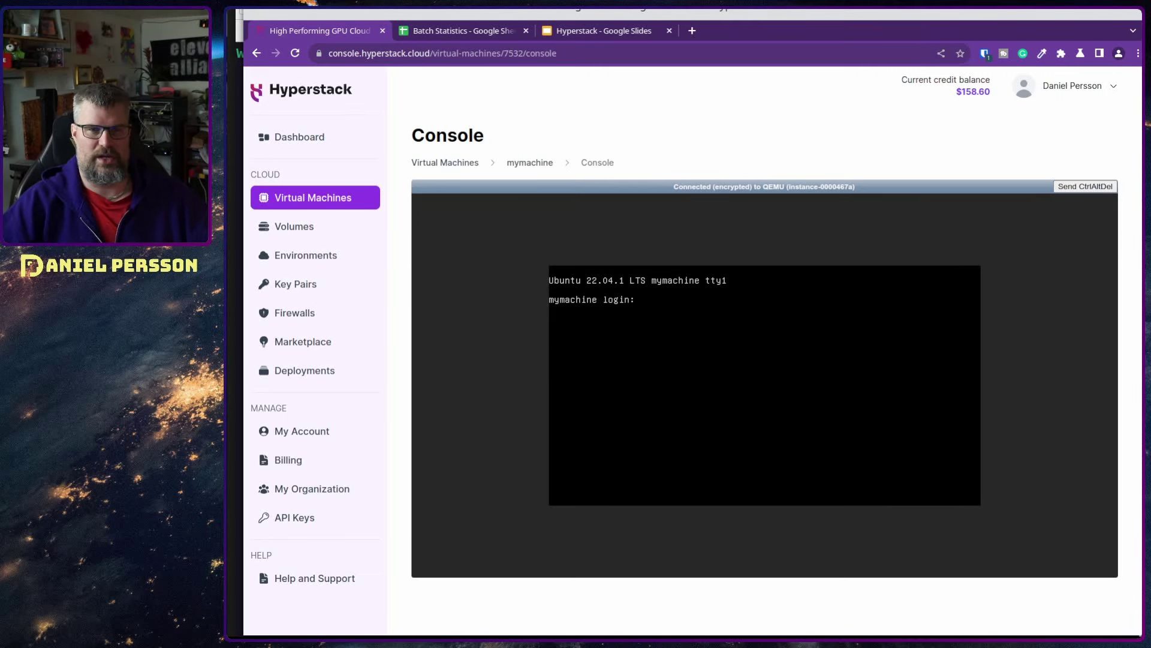
pyautogui.click(544, 164)
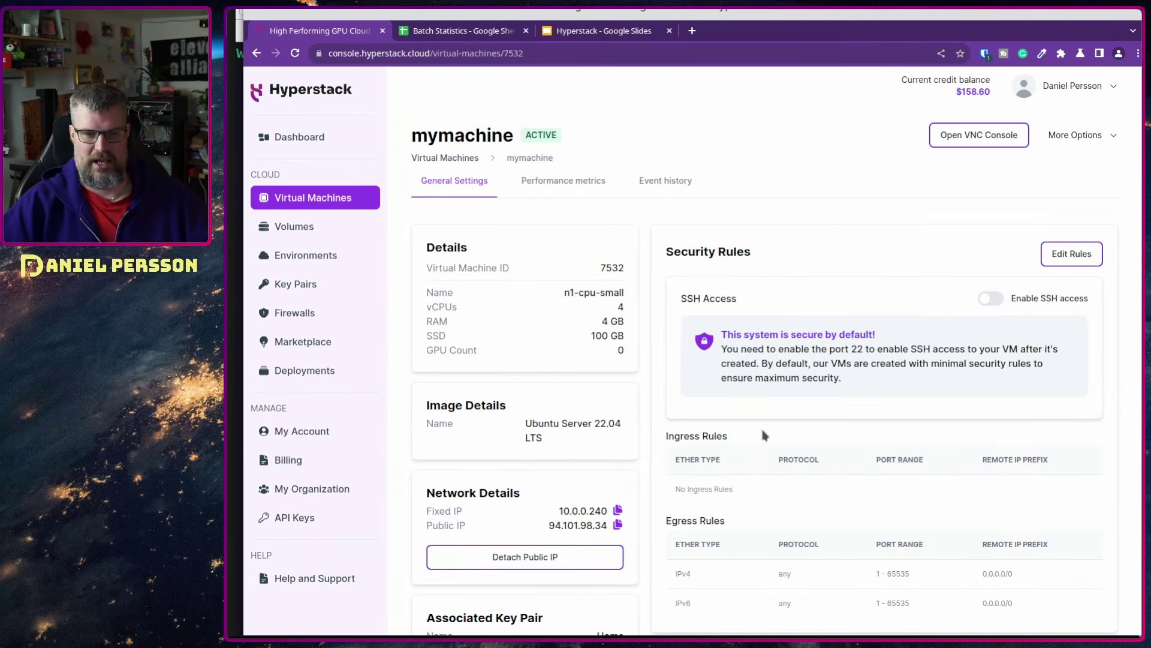
pyautogui.click(990, 299)
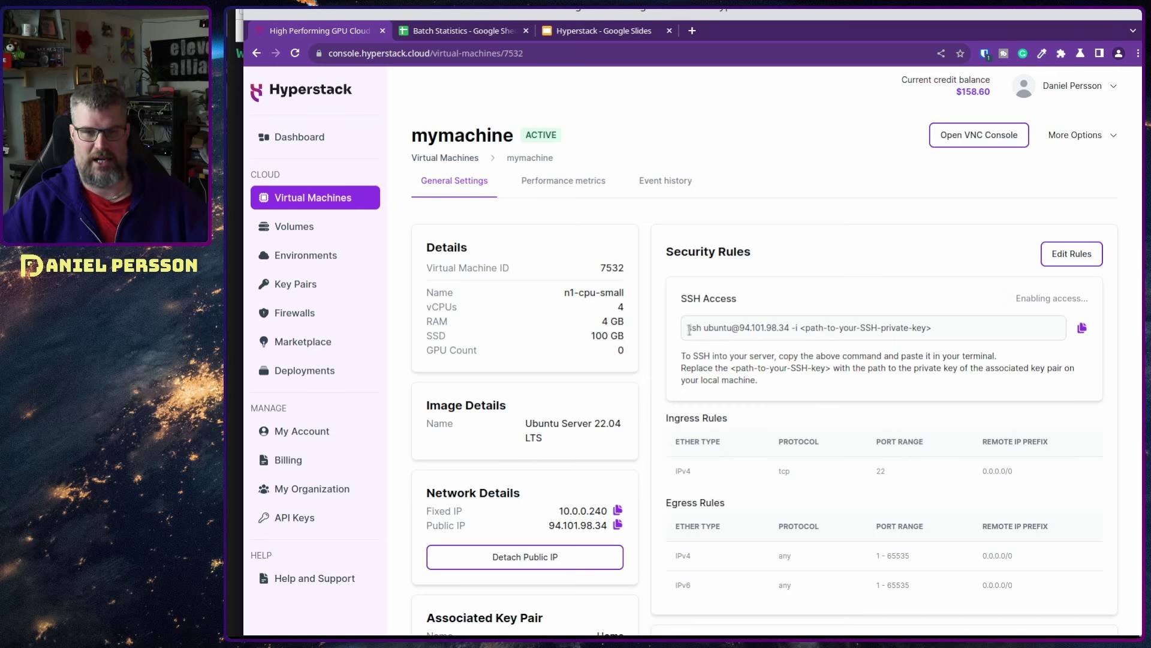
pyautogui.moveTo(689, 329); pyautogui.dragTo(788, 325)
pyautogui.hotkey('ctrl', 'c')
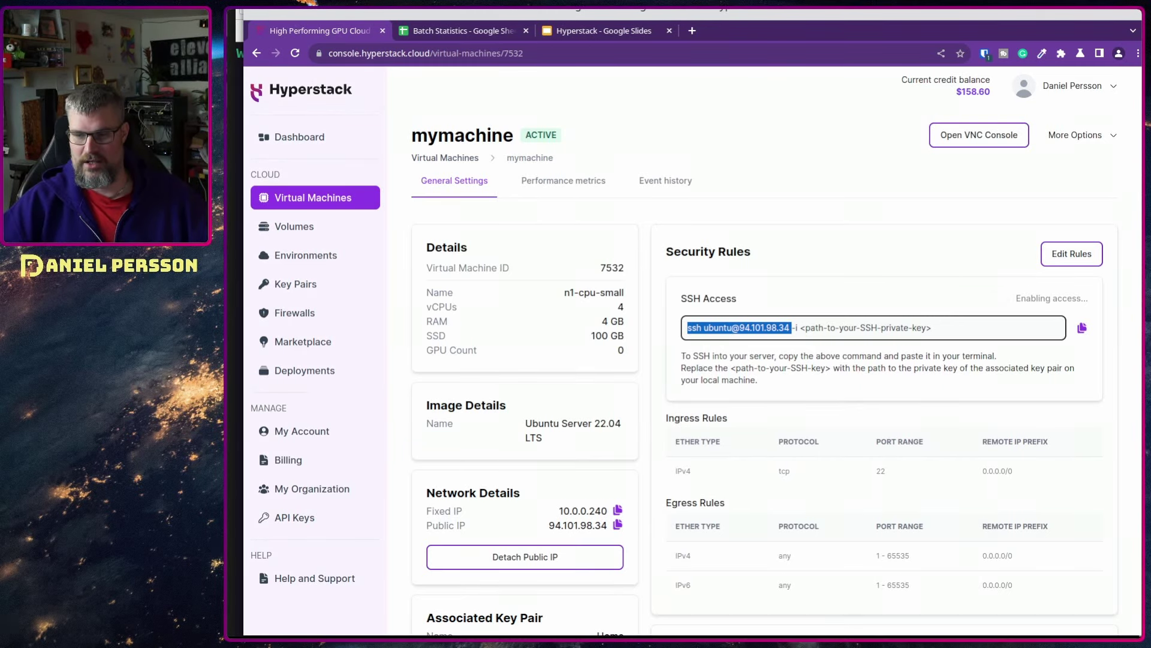
pyautogui.hotkey('alt', 'Tab')
pyautogui.hotkey('ctrl', 'shift', 'v')
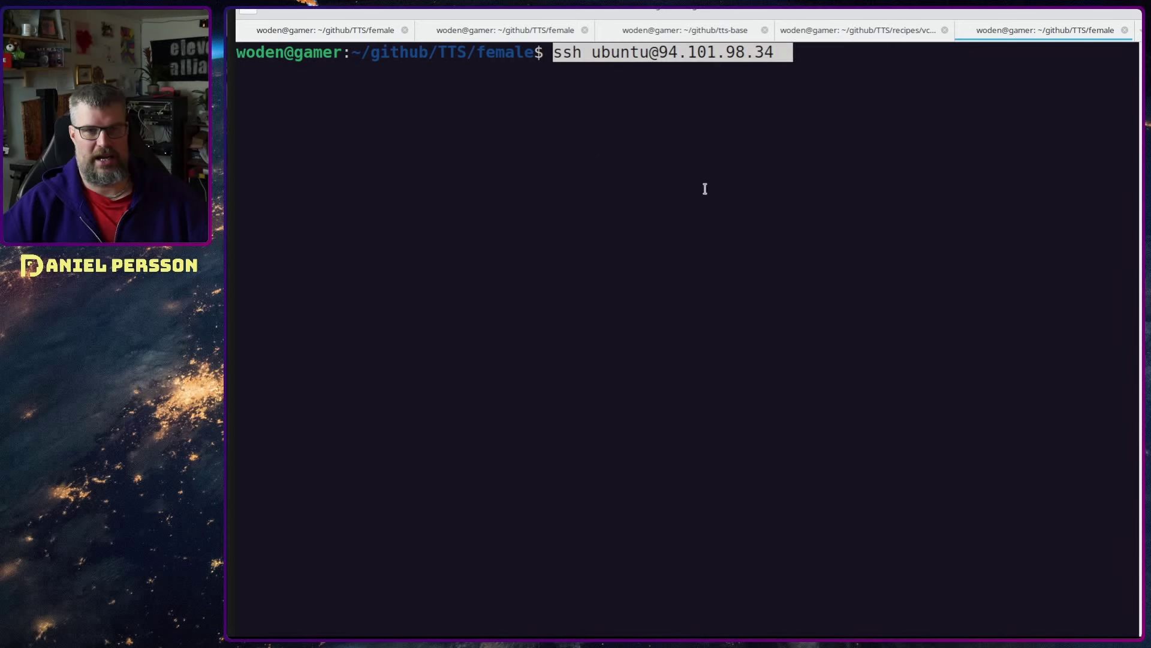
pyautogui.press('Return')
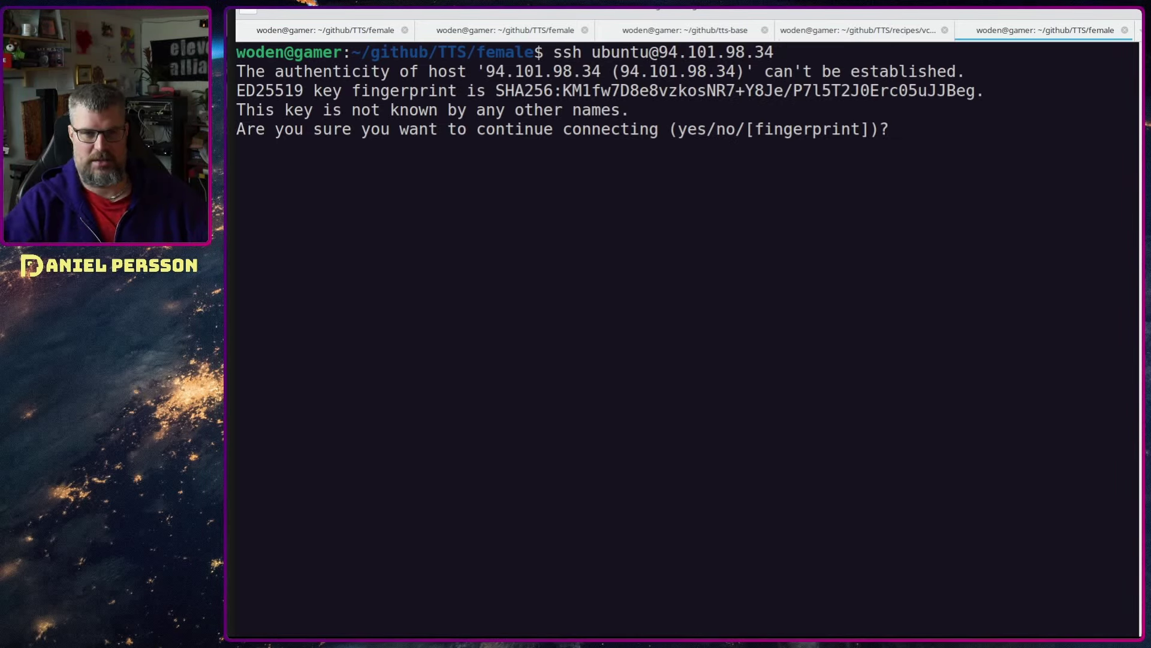
pyautogui.write('yes')
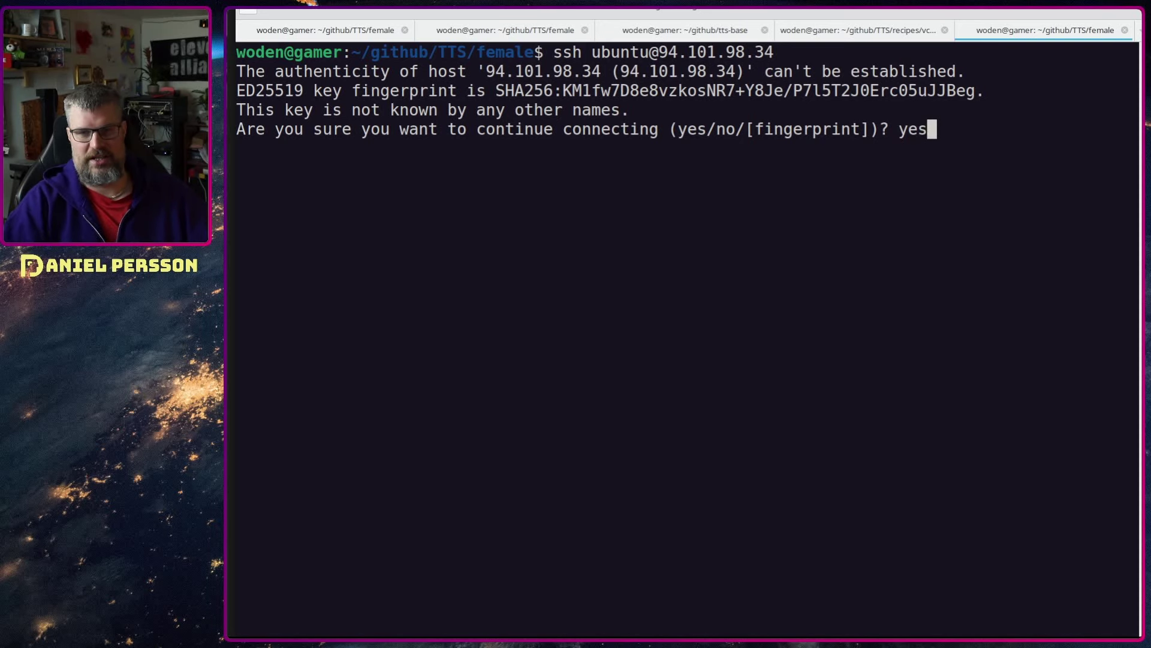
pyautogui.press('Return')
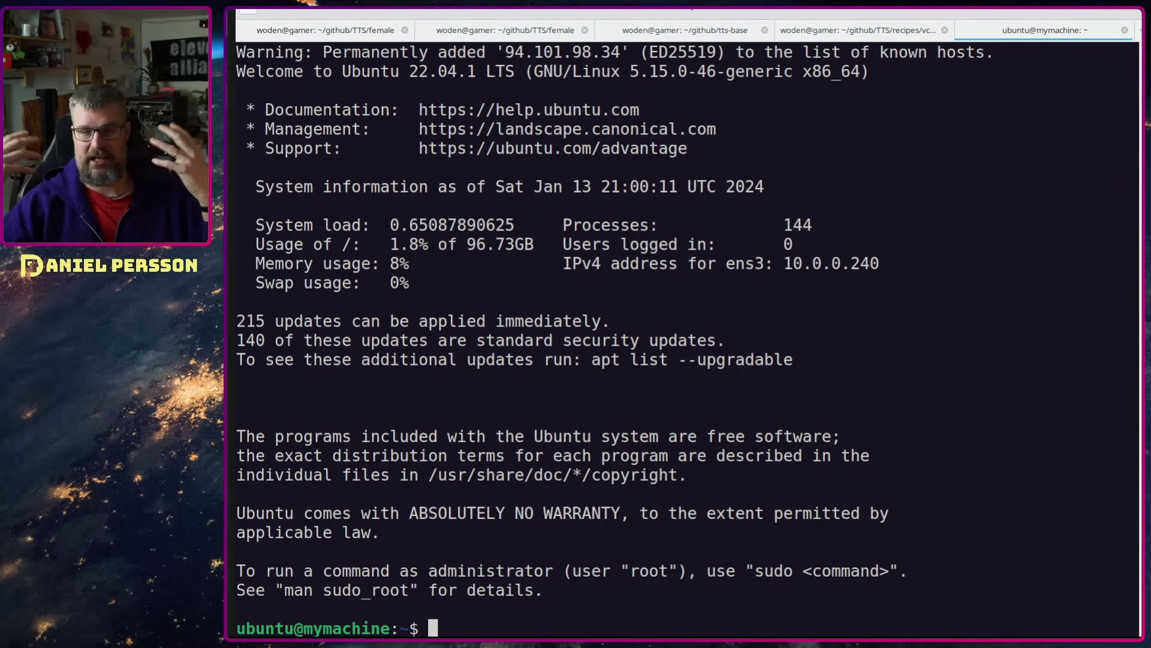
pyautogui.write('git')
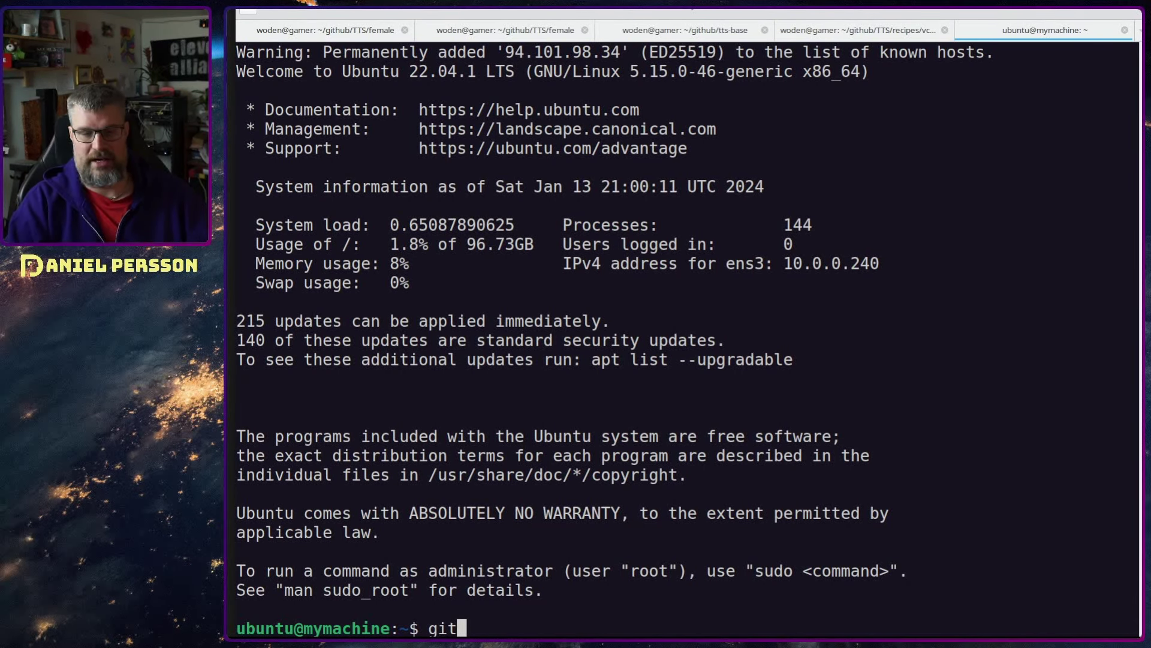
pyautogui.press('BackSpace')
pyautogui.press('BackSpace')
pyautogui.press('BackSpace')
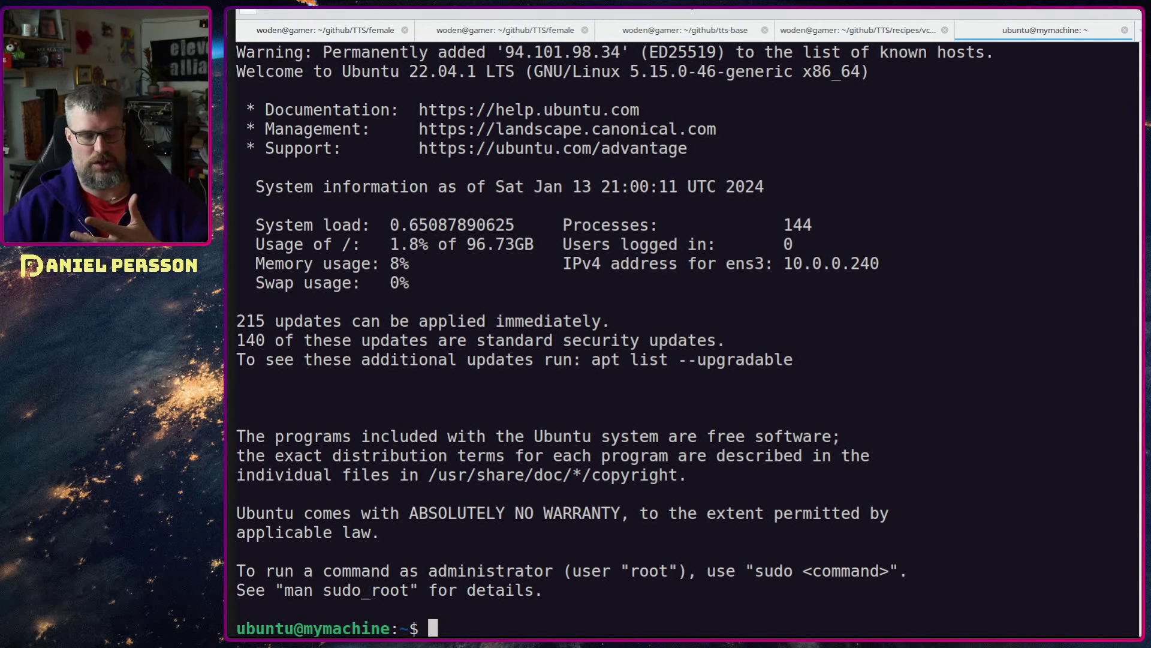
# Run top on mymachine to inspect the running processes with their full command lines, and quit it
pyautogui.write('top')
pyautogui.press('Return')
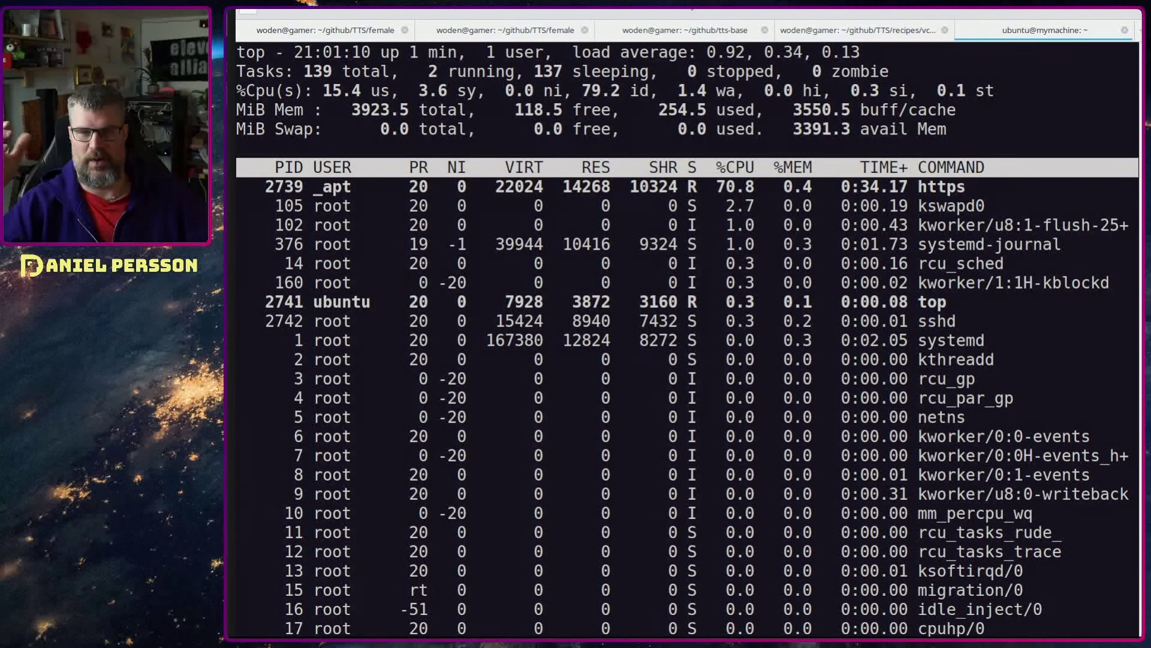
pyautogui.press('c')
pyautogui.press('q')
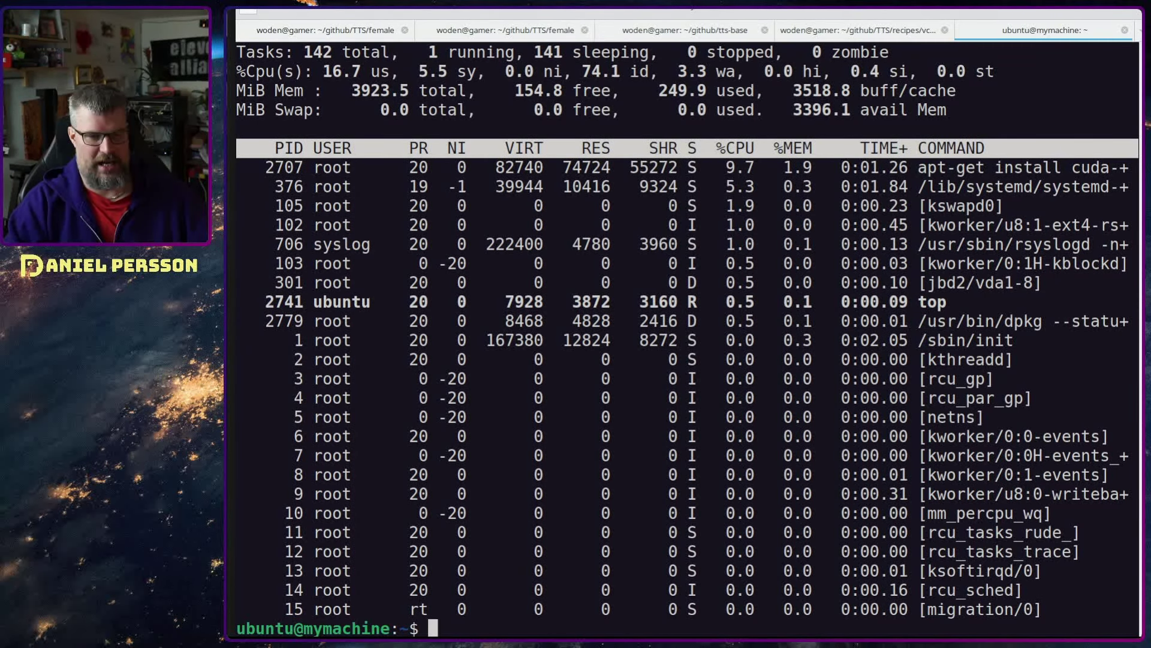
# List the files in the home directory and display the contents of installer_script.sh
pyautogui.write('ls')
pyautogui.press('Return')
pyautogui.write('cat installer_script.sh')
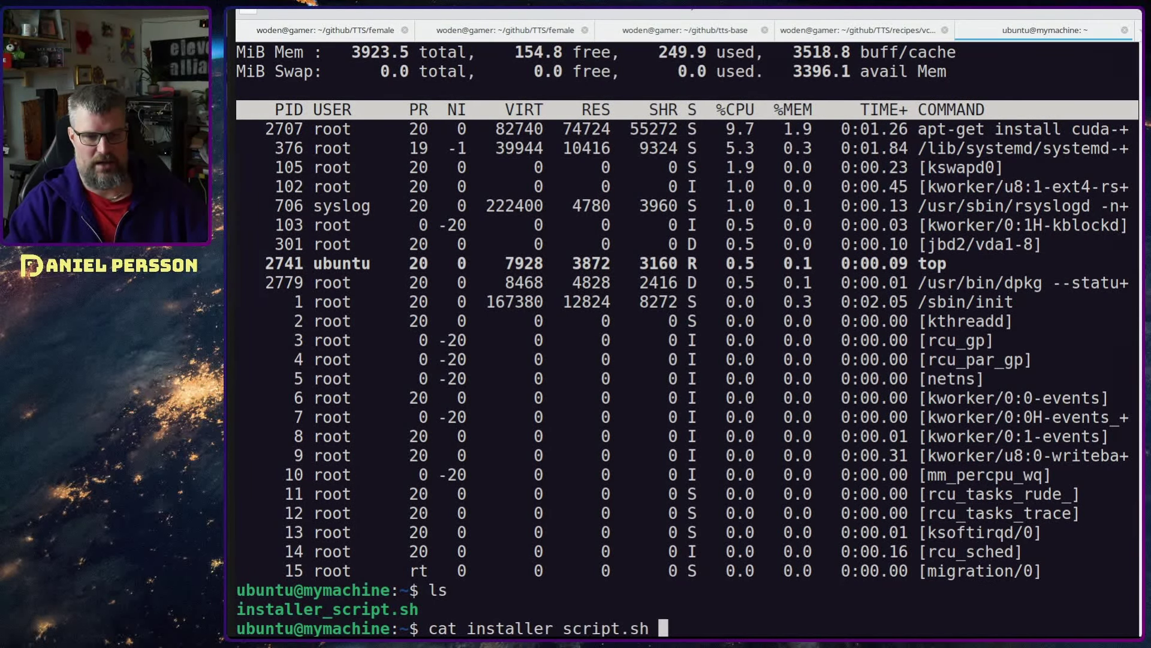
pyautogui.press('Return')
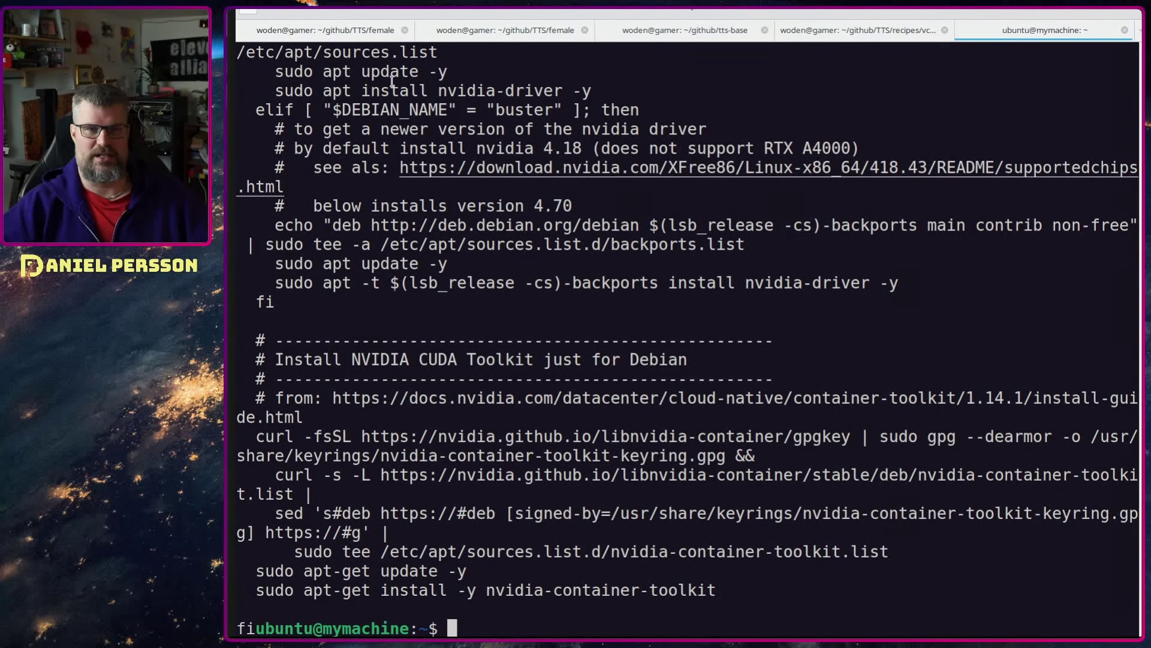
pyautogui.tripleClick(255, 77)
pyautogui.click(695, 90)
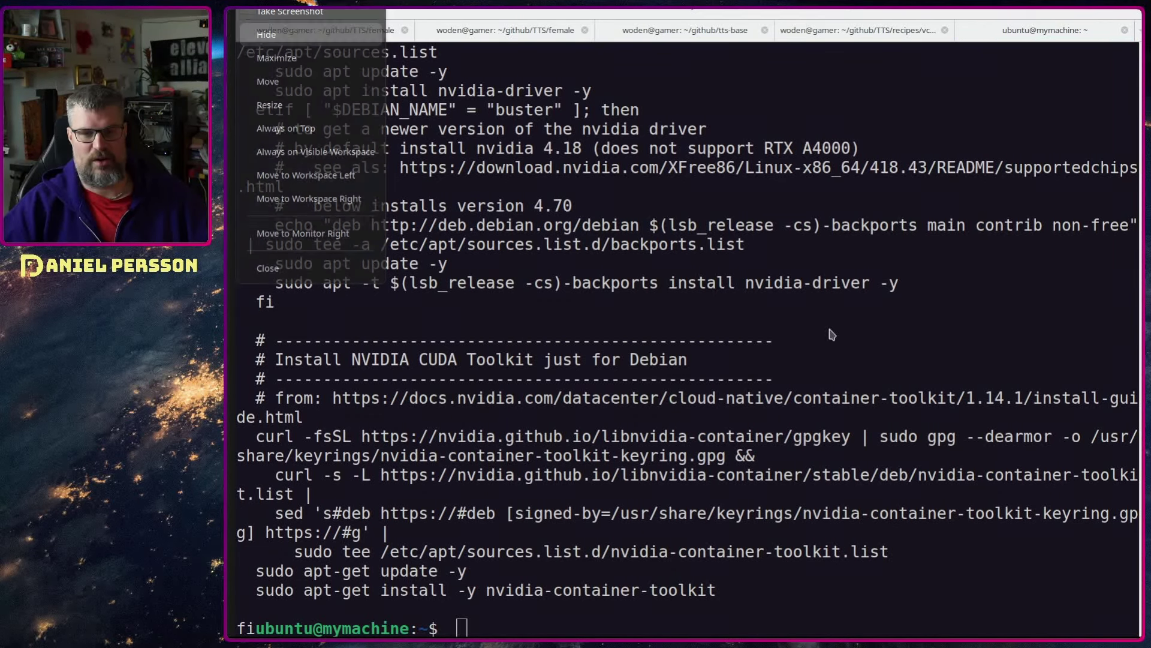
# Switch back to the Hyperstack console and start deploying a new virtual machine named workmachine
pyautogui.hotkey('alt', 'space')
pyautogui.press('Escape')
pyautogui.hotkey('alt', 'Tab')
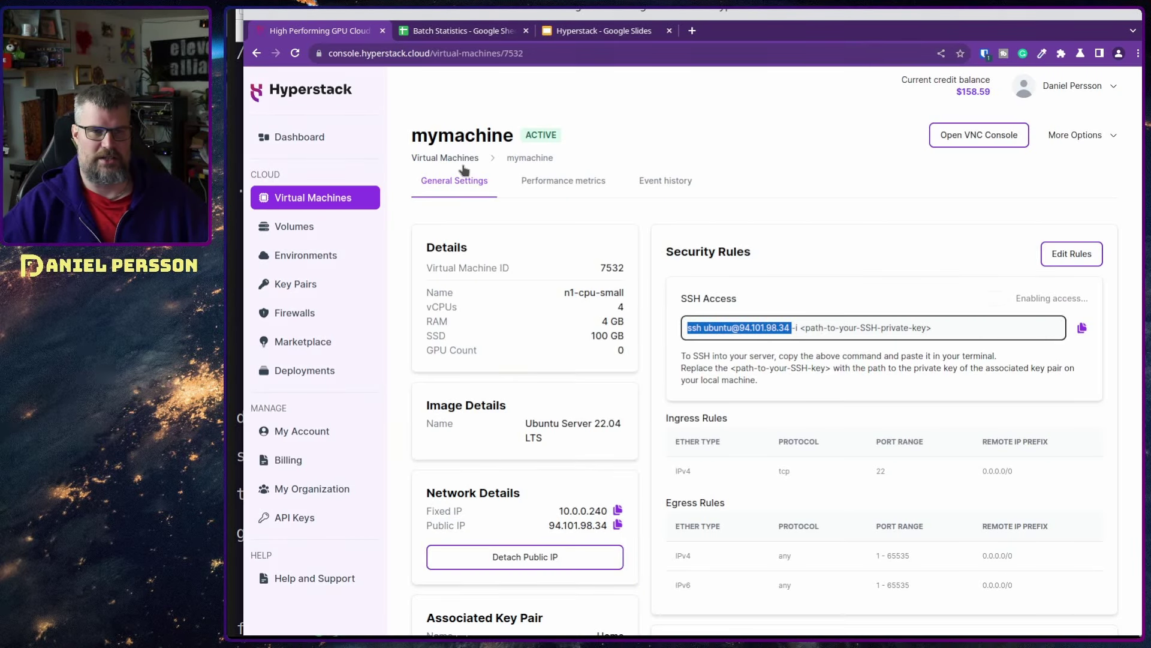
pyautogui.click(457, 167)
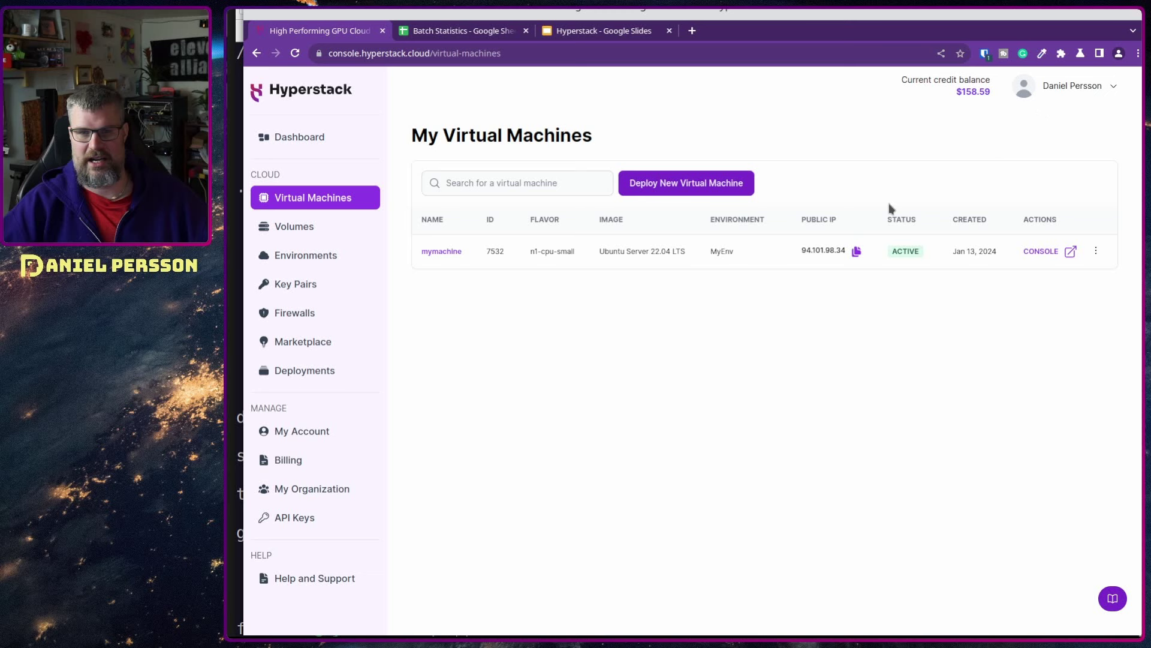
pyautogui.click(699, 182)
pyautogui.click(498, 279)
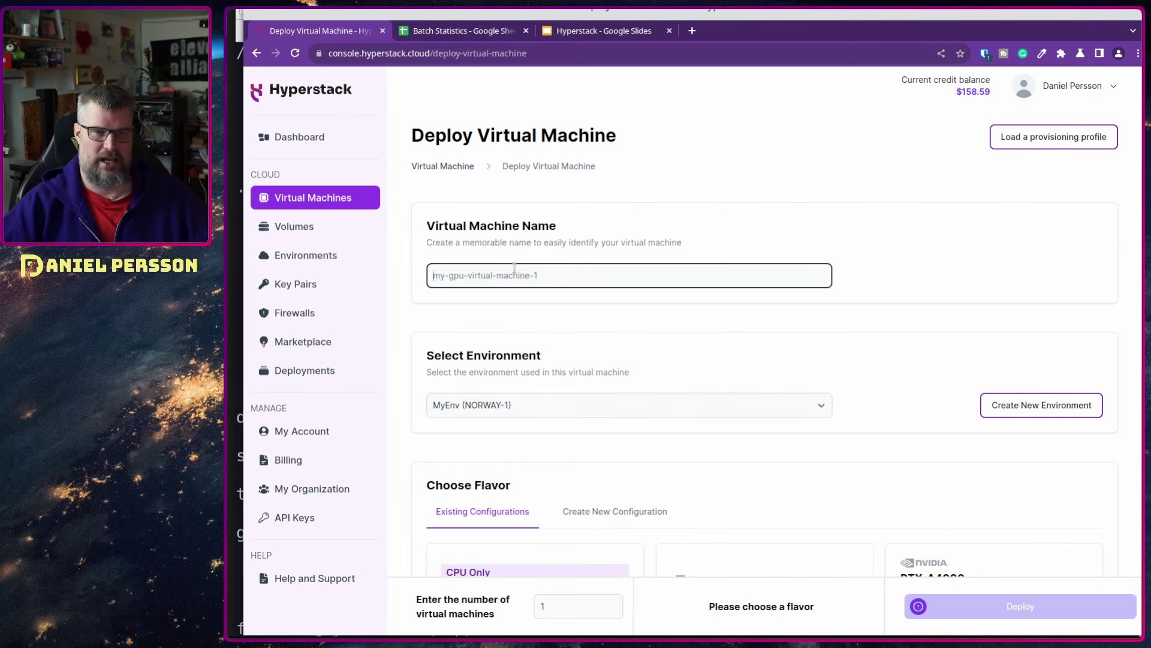
pyautogui.write('work')
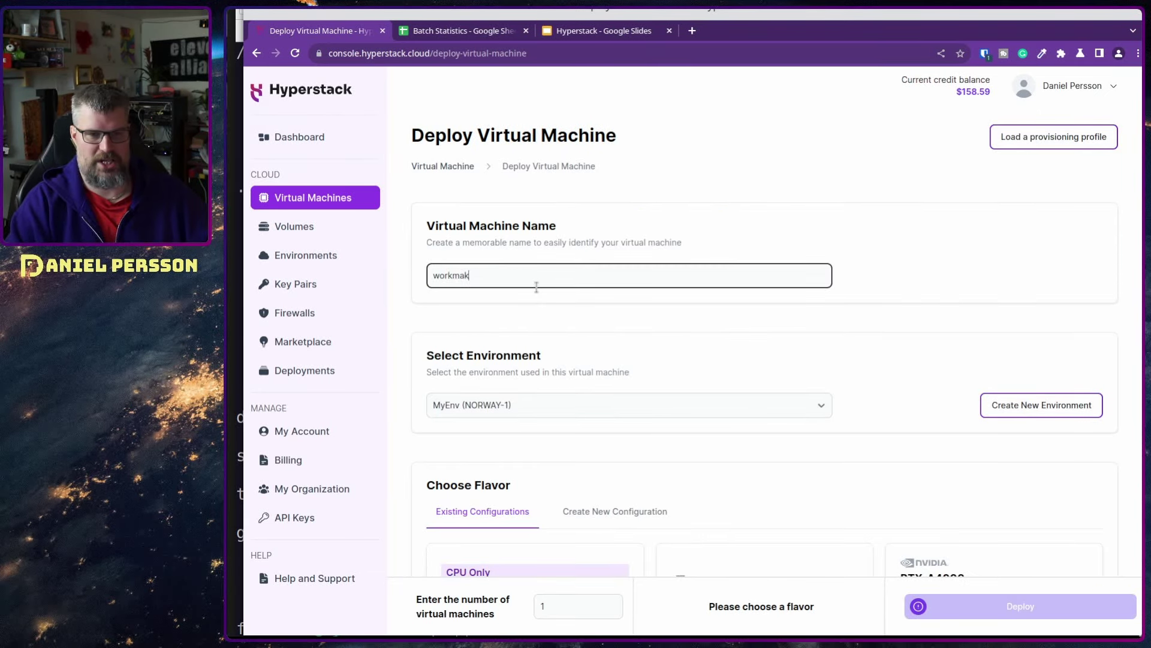
pyautogui.write('machine')
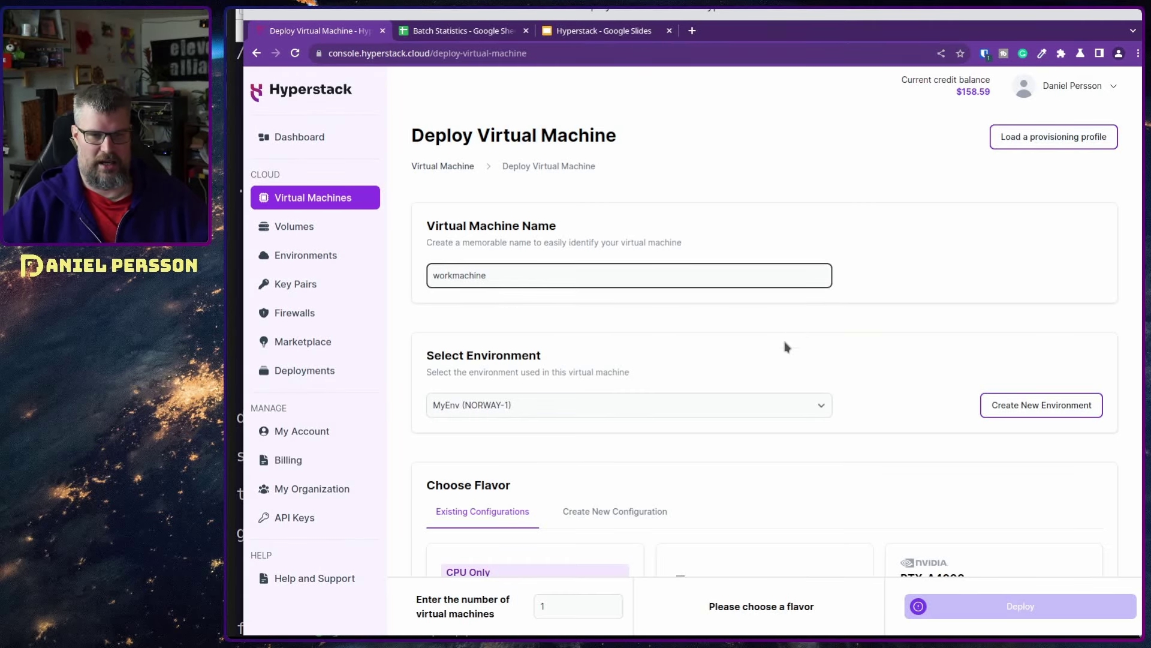
# Choose the RTX-A4000 flavor for workmachine and set its configuration to 2x RTX-A4000
pyautogui.scroll(-5, 1136, 267)
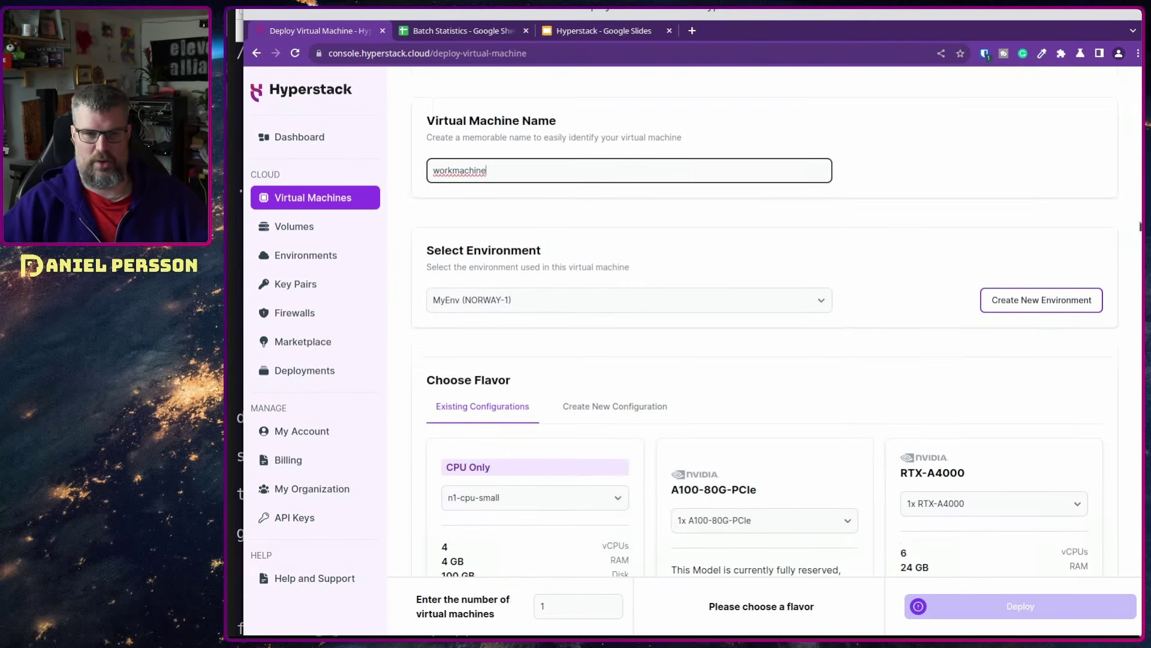
pyautogui.scroll(-1, 1079, 287)
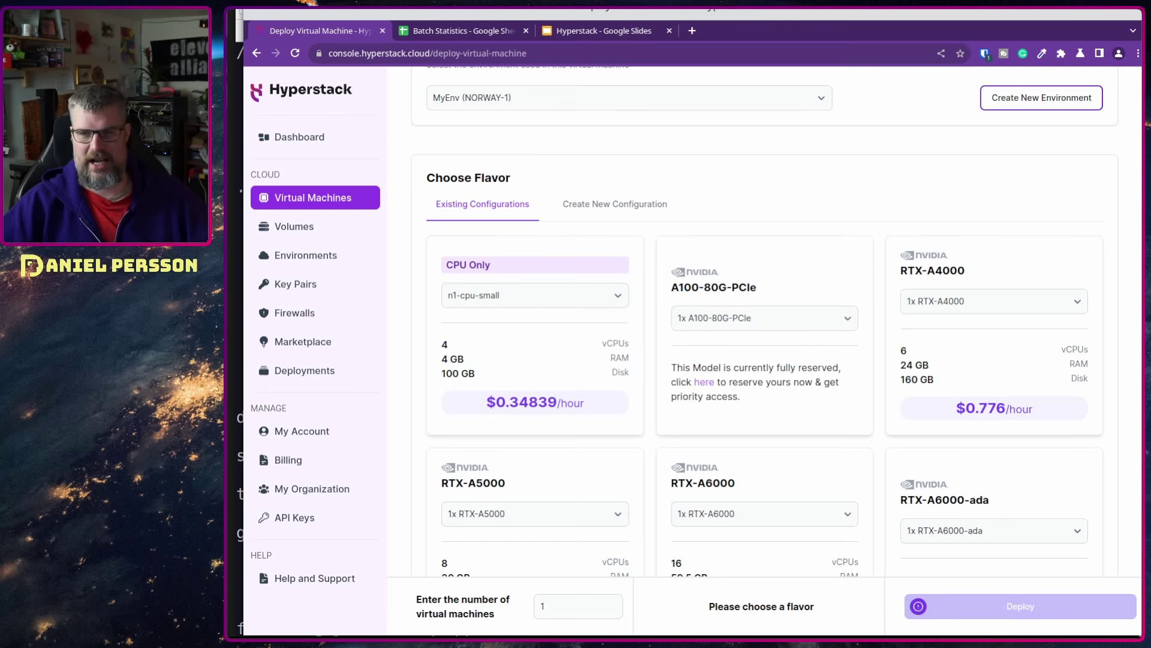
pyautogui.click(909, 416)
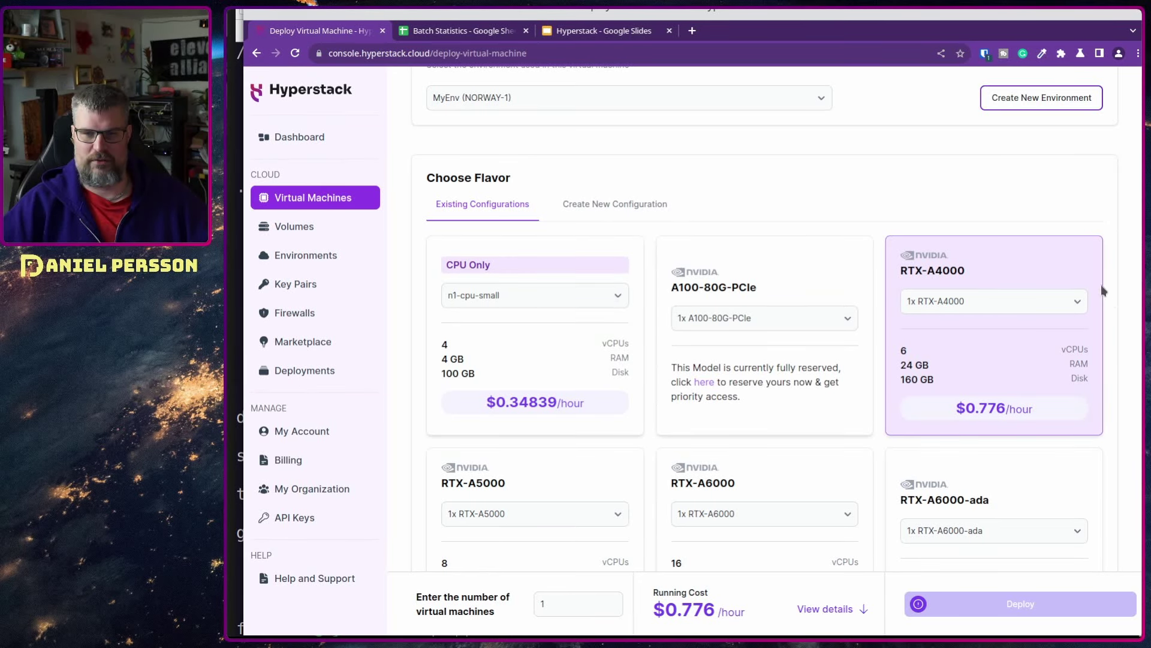
pyautogui.scroll(-3, 1103, 290)
pyautogui.click(1037, 171)
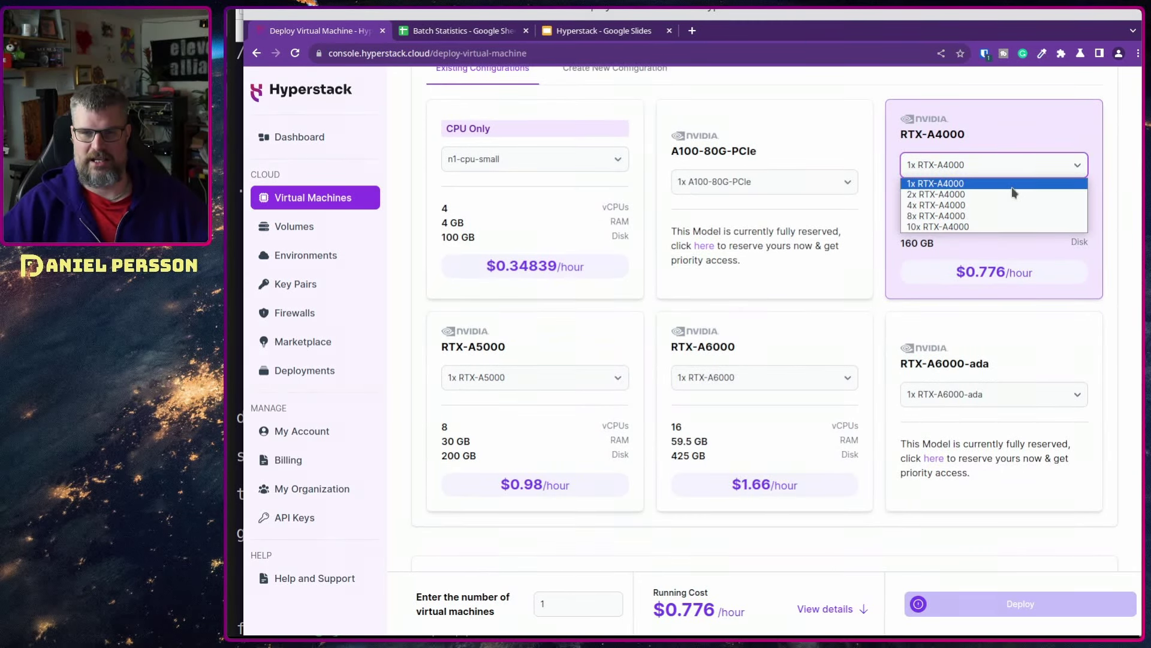
pyautogui.click(1010, 189)
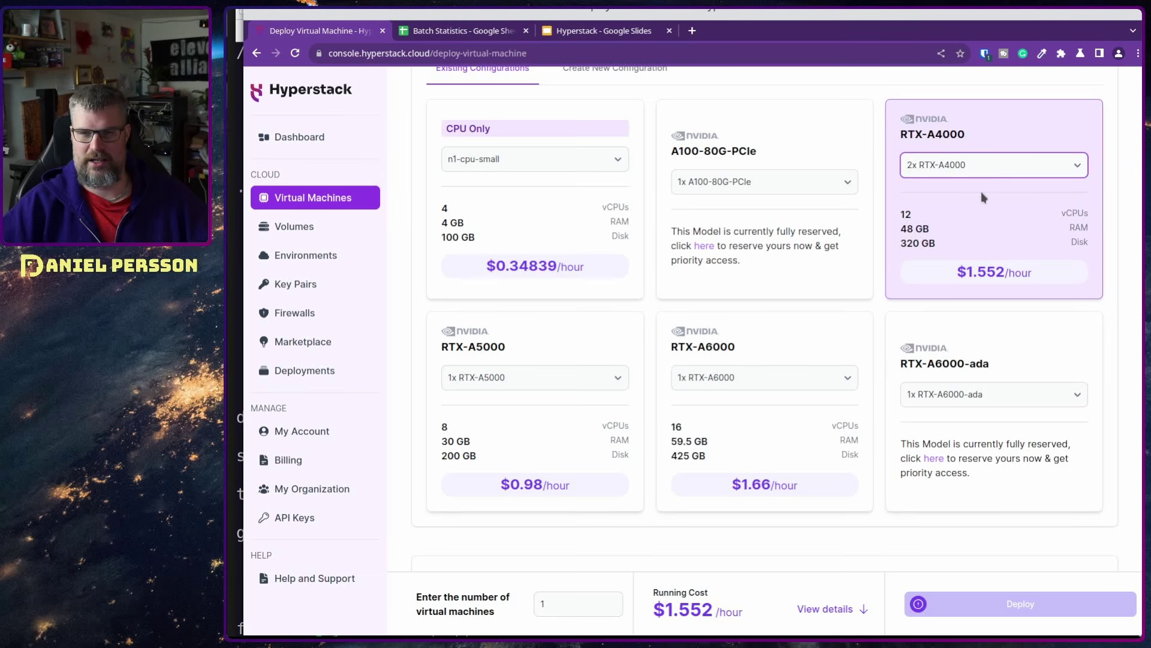
# Use the existing volume work as the boot image for workmachine
pyautogui.scroll(-4, 1140, 283)
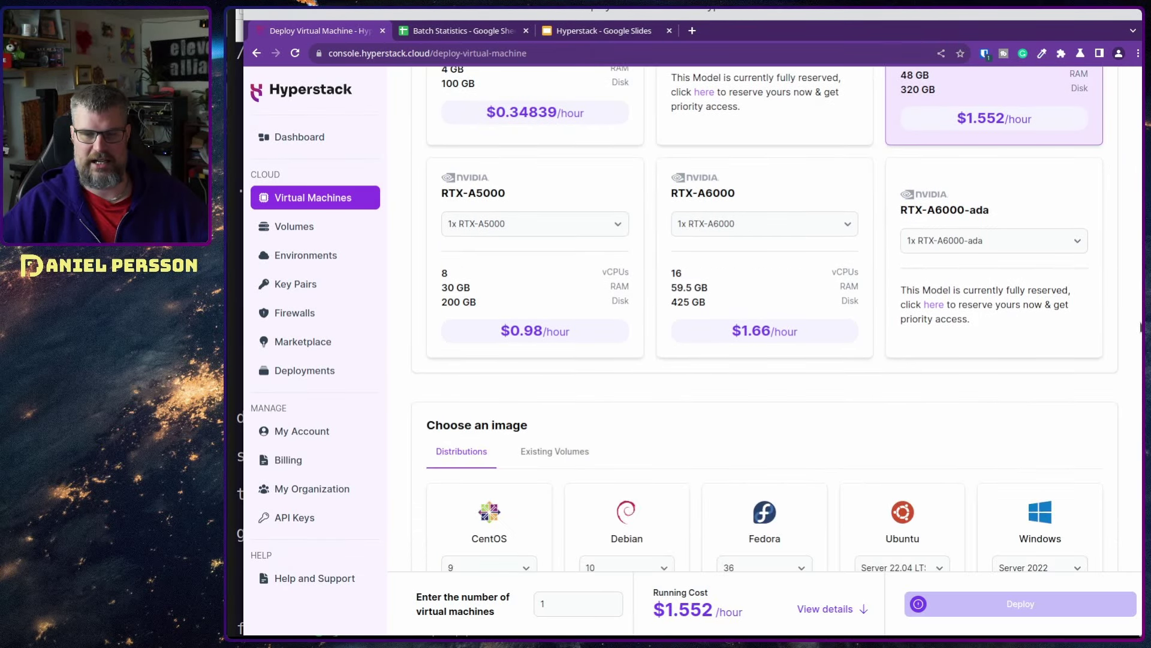
pyautogui.click(548, 381)
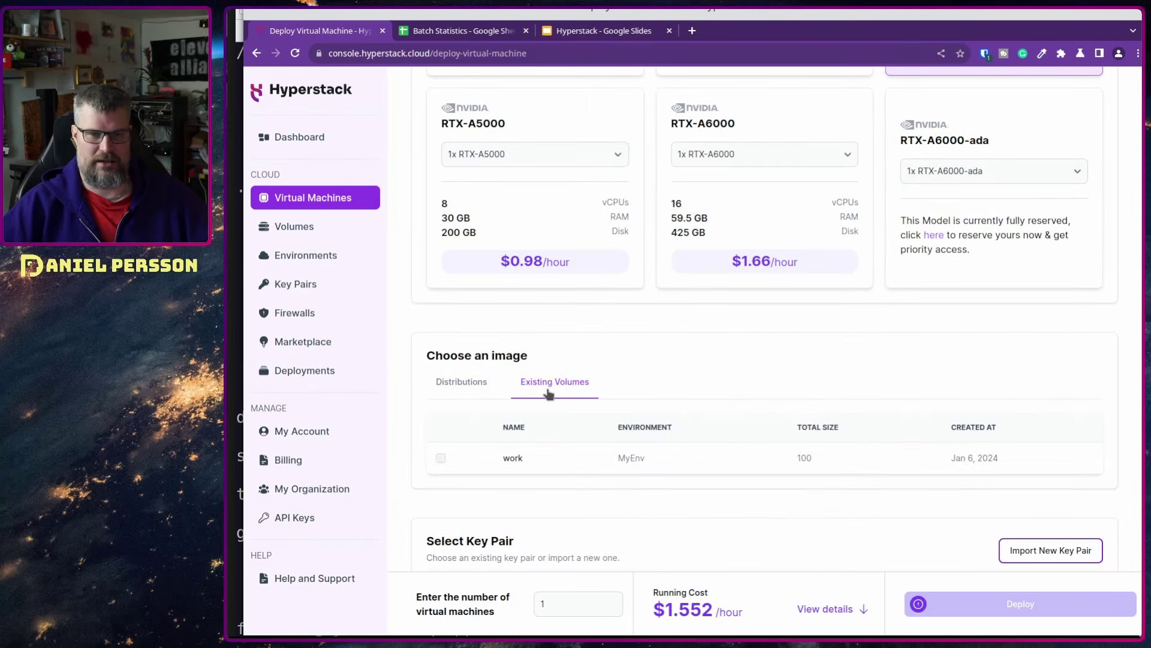
pyautogui.click(440, 458)
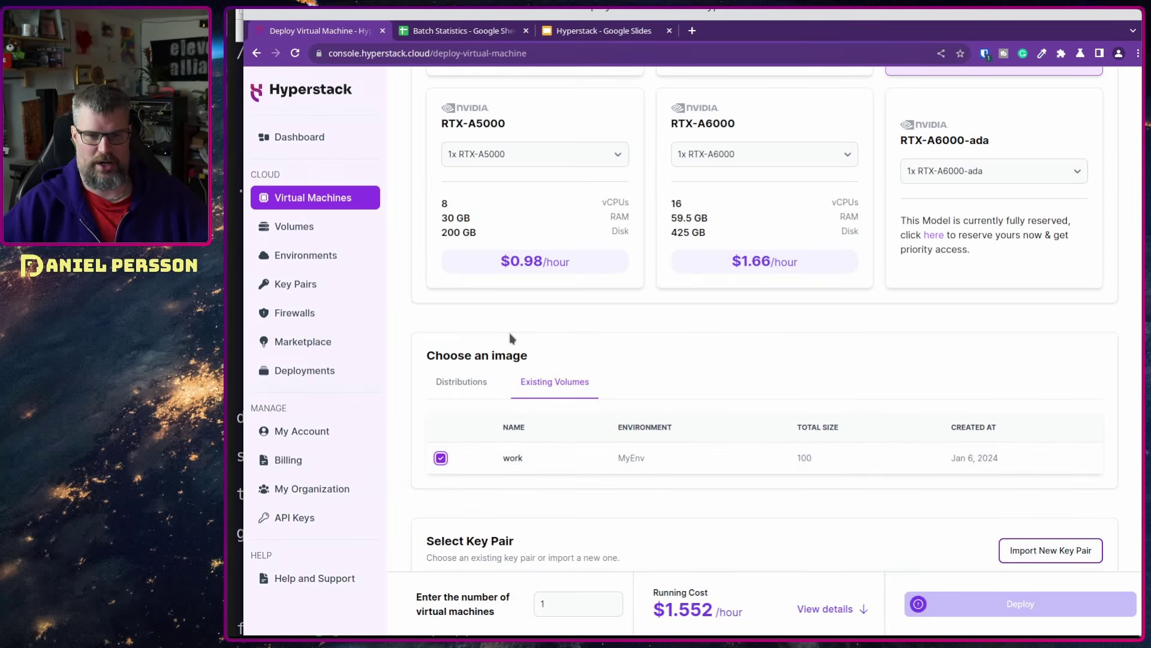
# Select the Home key pair, assign a public IP, and deploy workmachine
pyautogui.scroll(-5, 471, 319)
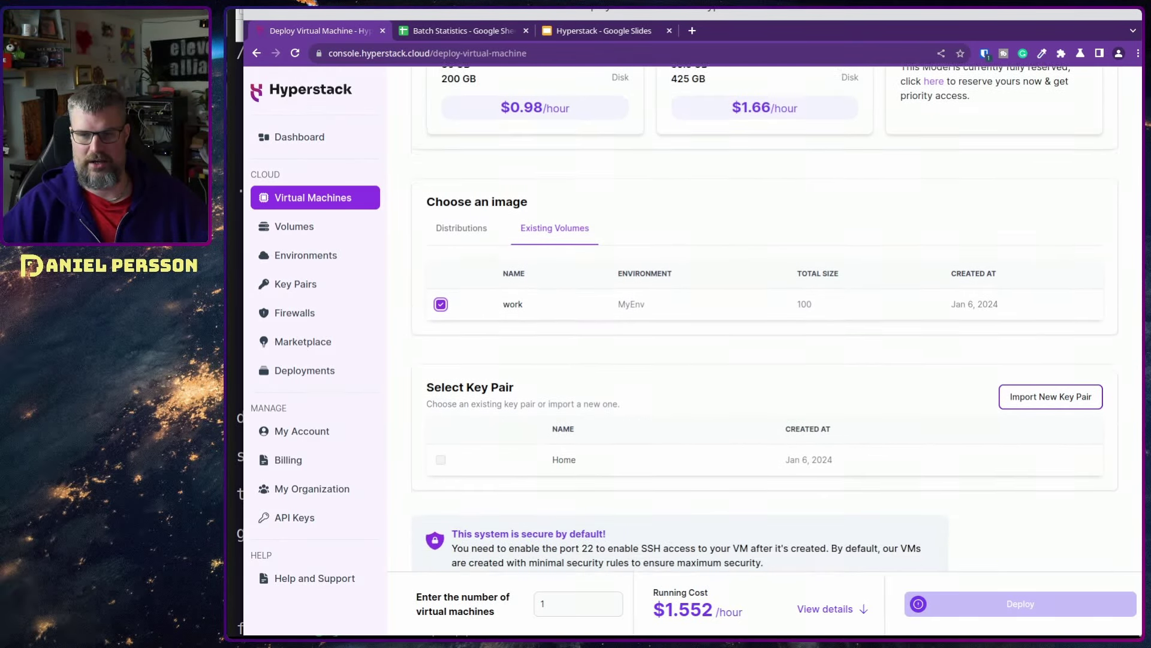
pyautogui.click(440, 300)
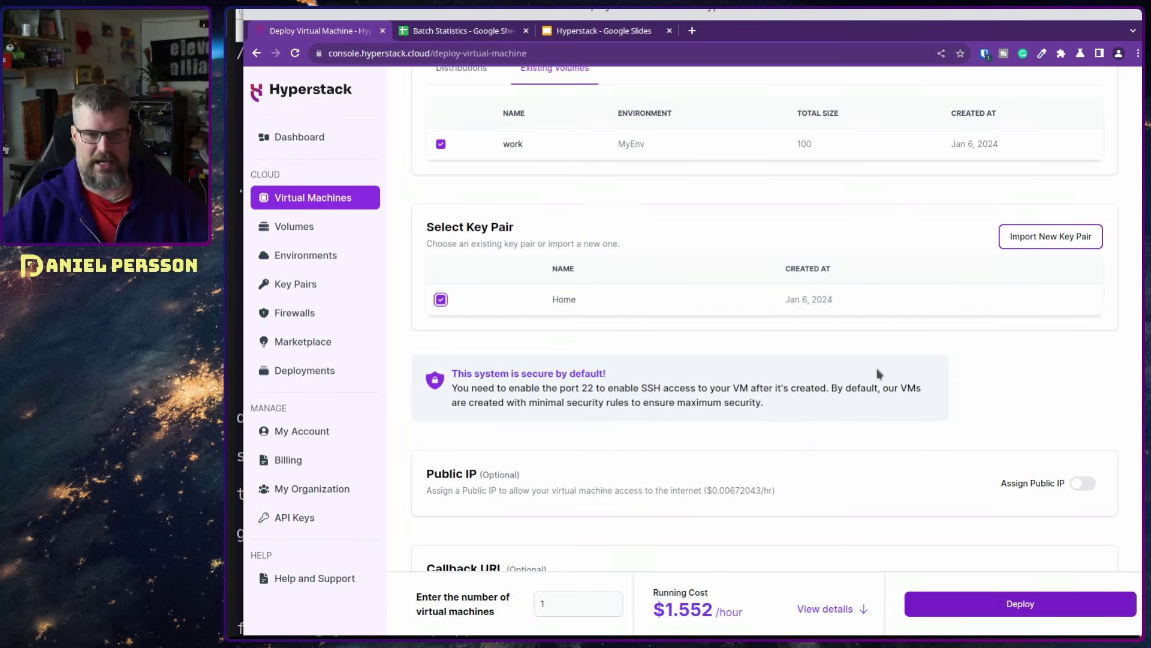
pyautogui.click(1086, 483)
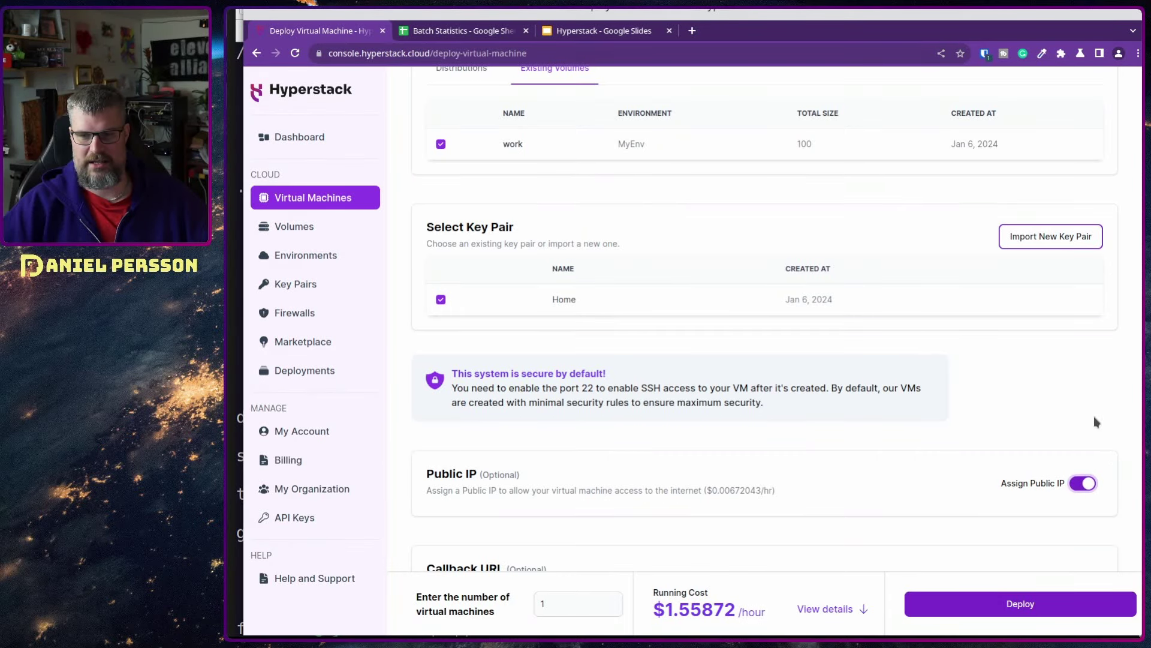
pyautogui.click(1048, 593)
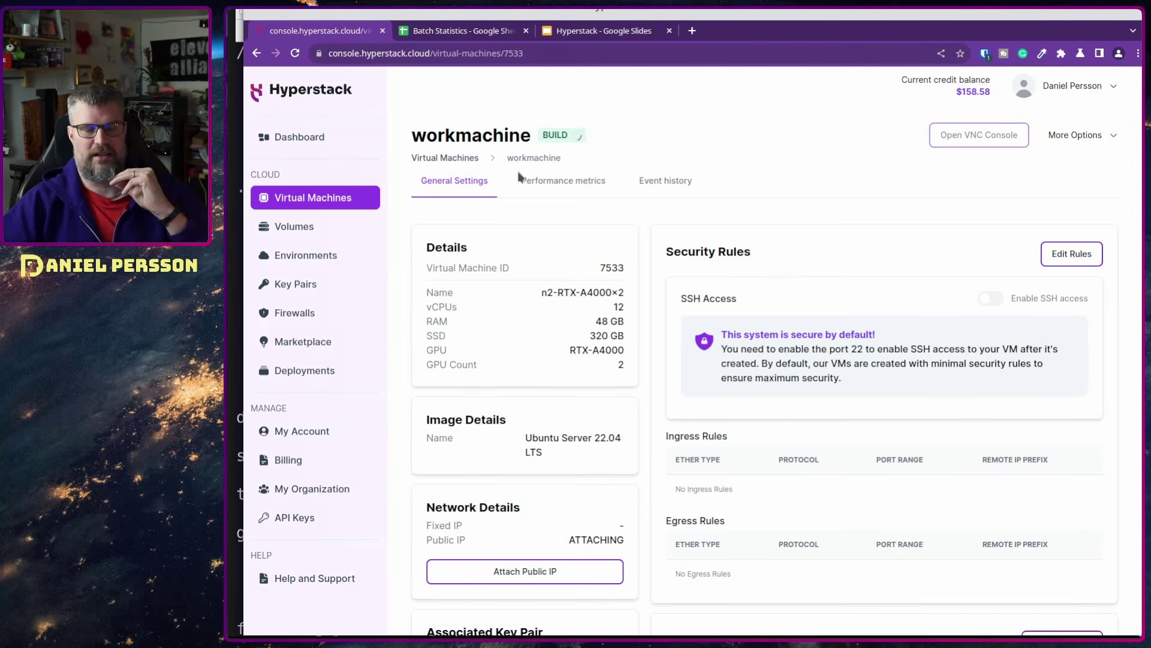
# Check the build of workmachine on its details page and open its VNC console
pyautogui.tripleClick(773, 254)
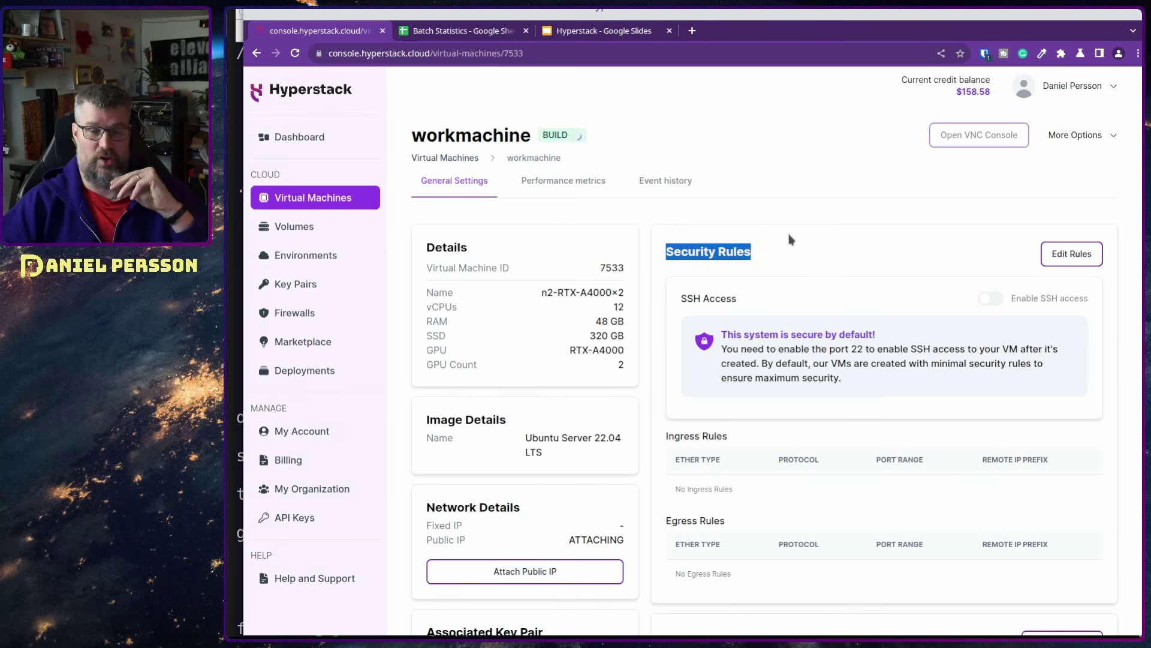
pyautogui.click(790, 240)
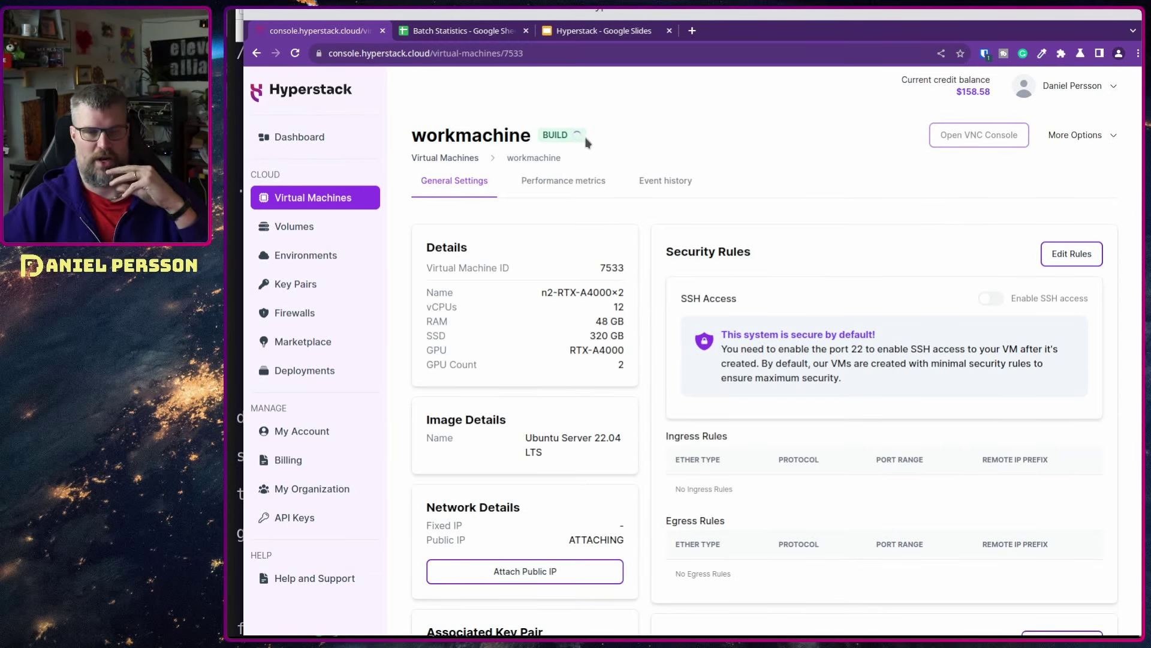
pyautogui.click(970, 139)
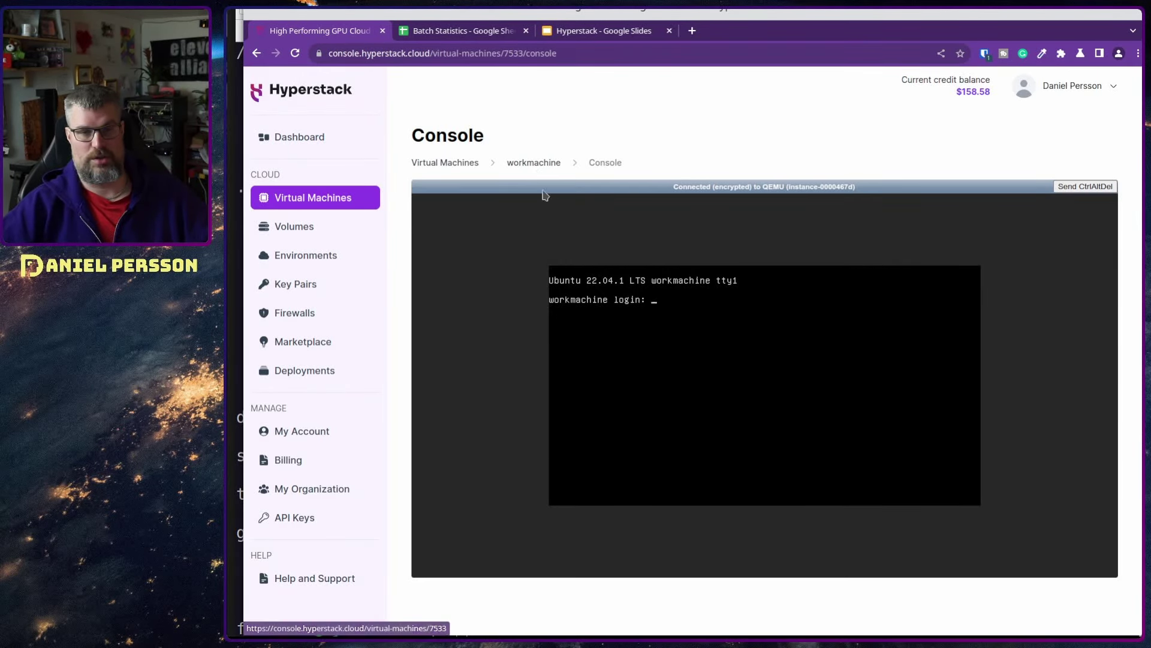
pyautogui.click(531, 162)
pyautogui.click(990, 300)
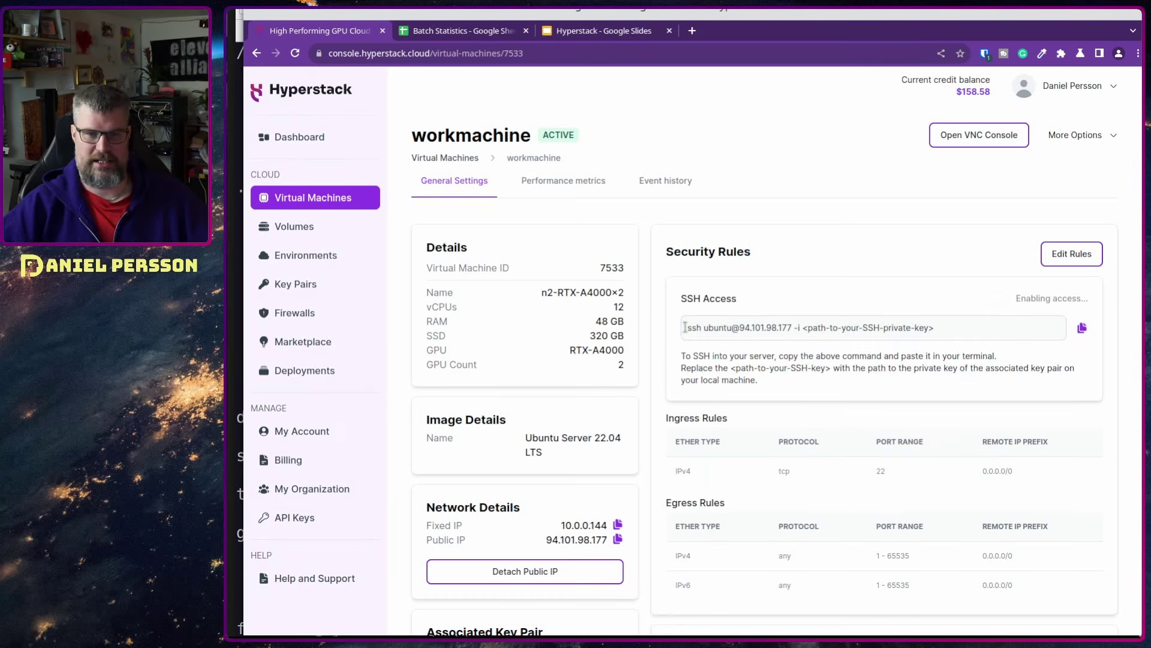
pyautogui.moveTo(687, 328); pyautogui.dragTo(792, 330)
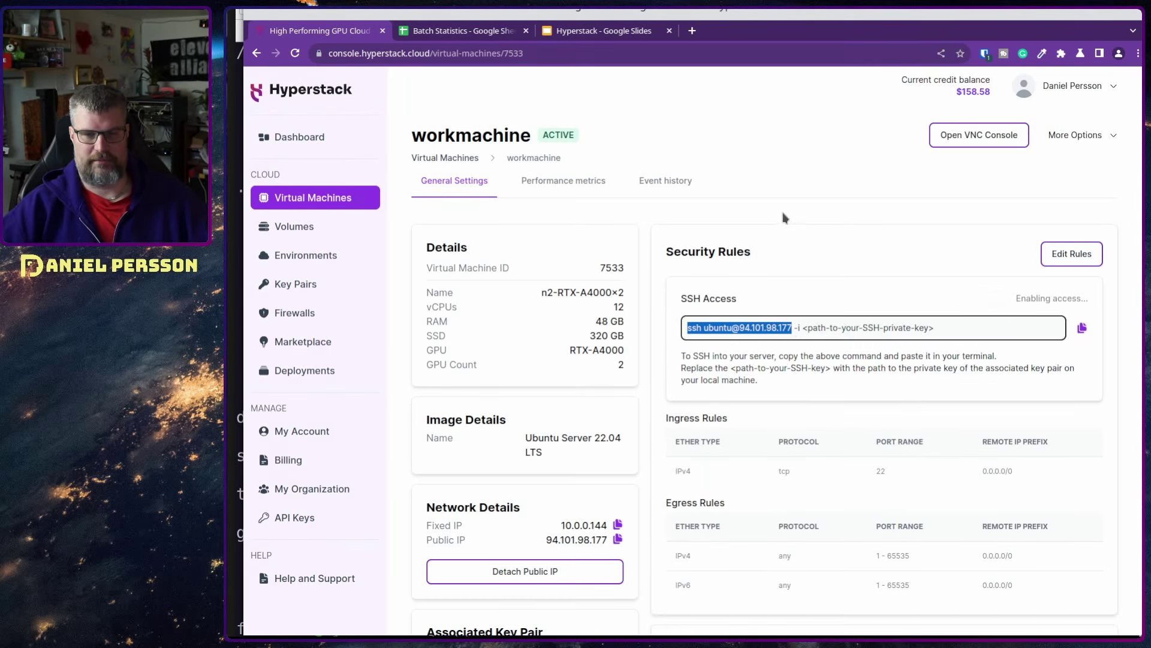
pyautogui.hotkey('alt', 'Tab')
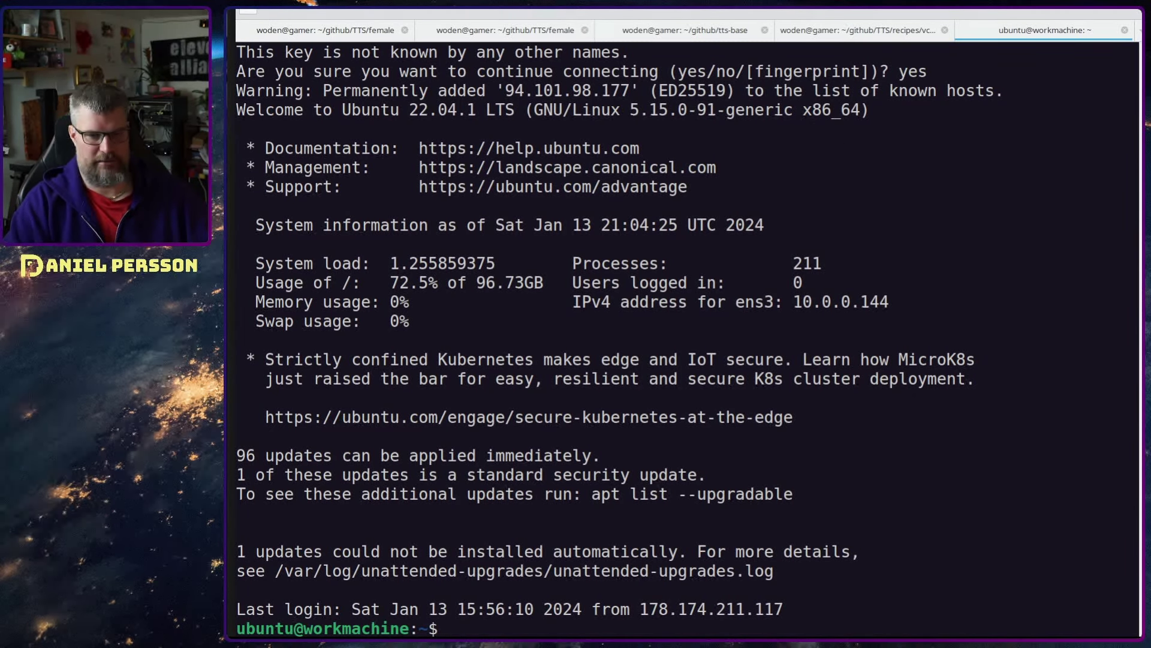
pyautogui.write('ls')
pyautogui.press('Return')
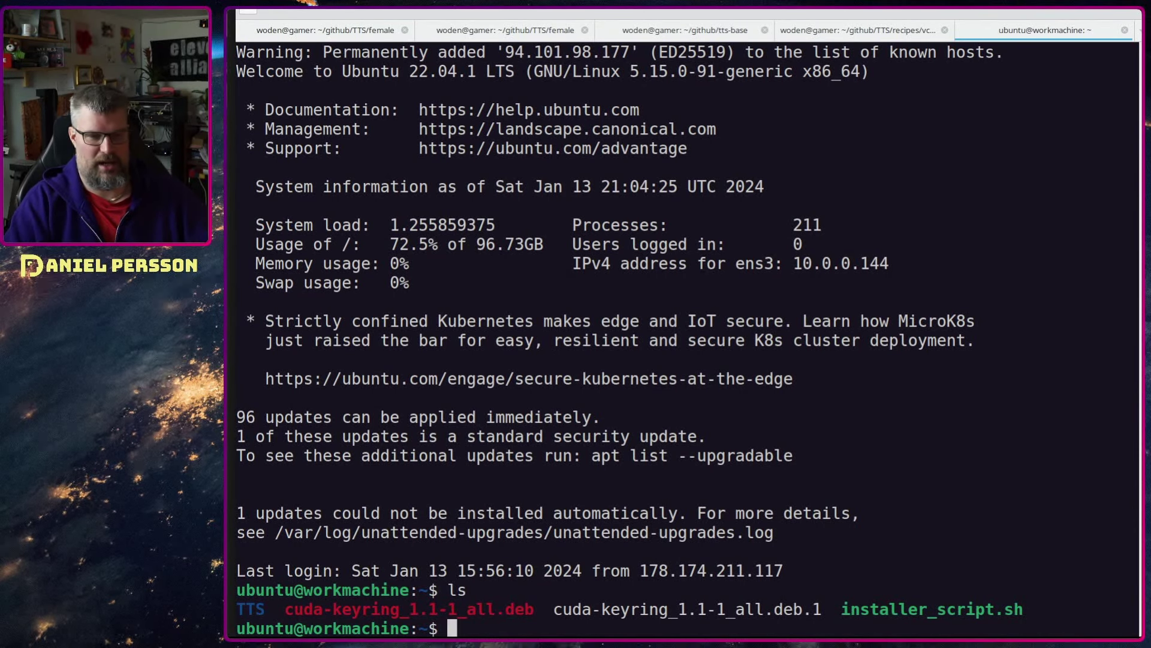
# Run nvidia-smi on workmachine to inspect its GPUs and driver
pyautogui.write('nvidia--')
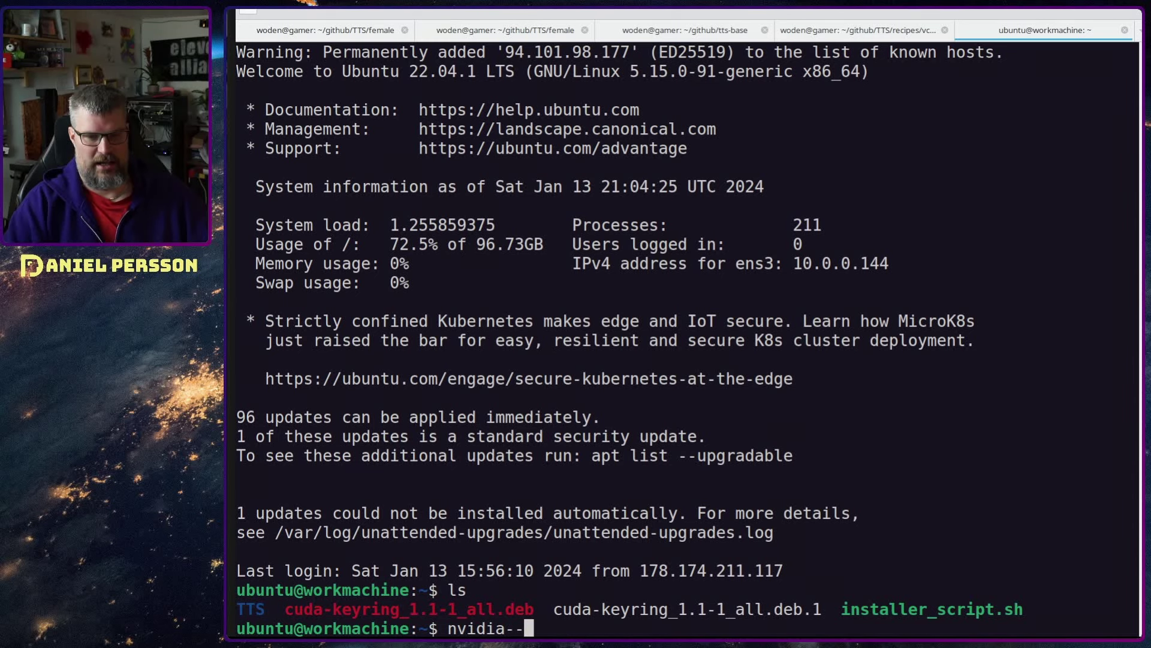
pyautogui.press('BackSpace')
pyautogui.write('smi')
pyautogui.press('Return')
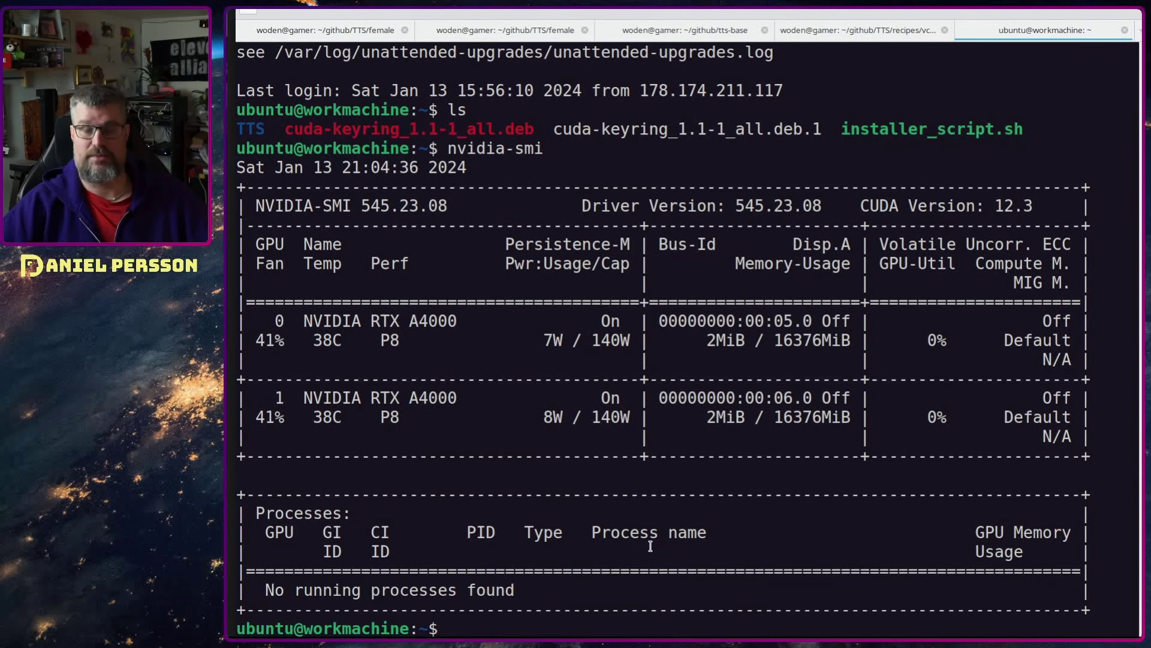
# List the home directory, enter TTS, activate the virtual environment with source myenv/bin/activate, and change into female_cloud
pyautogui.write('ls')
pyautogui.press('Return')
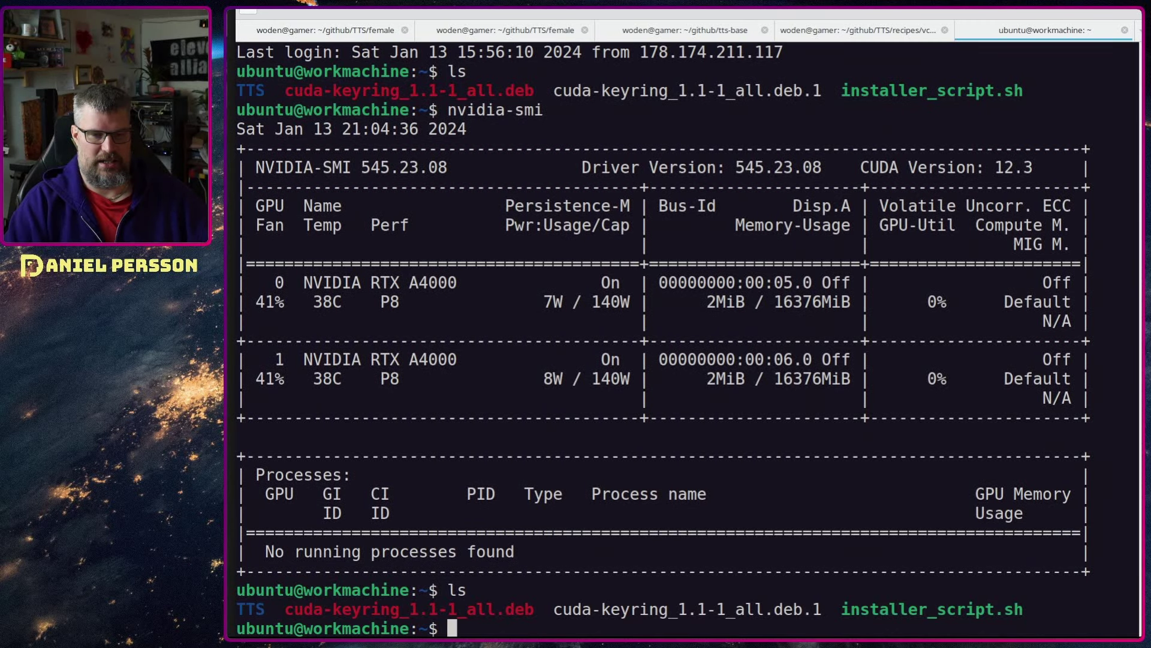
pyautogui.write('cd T')
pyautogui.press('Tab')
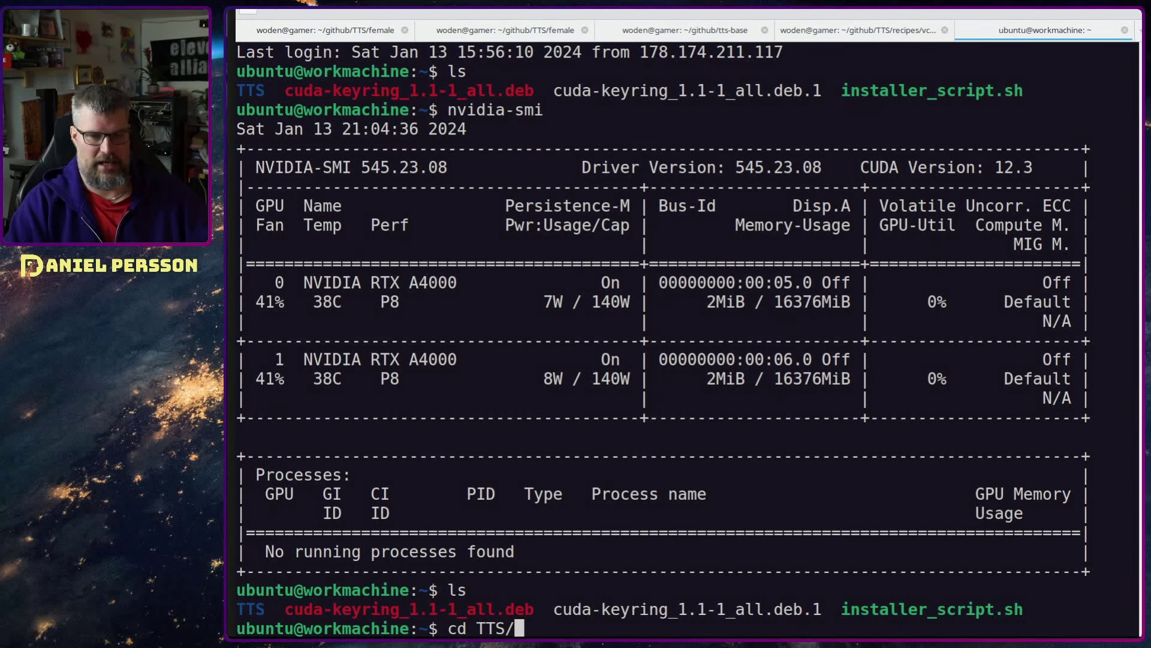
pyautogui.press('Return')
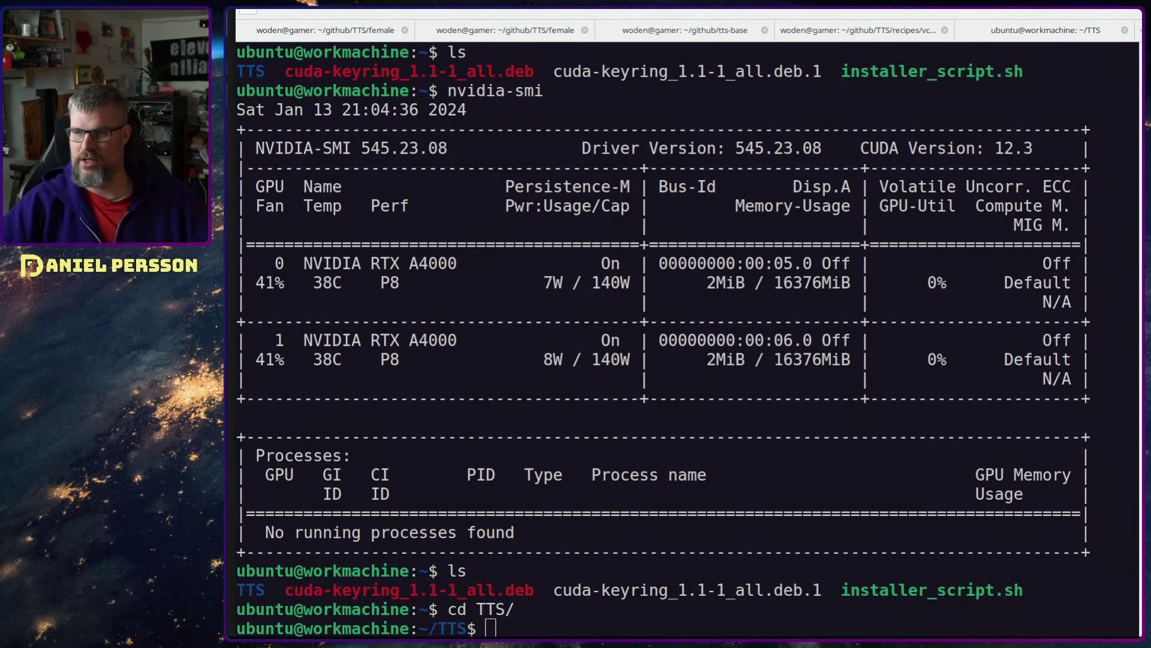
pyautogui.write('source myenv/bin/activate cd female_cloud')
pyautogui.press('Return')
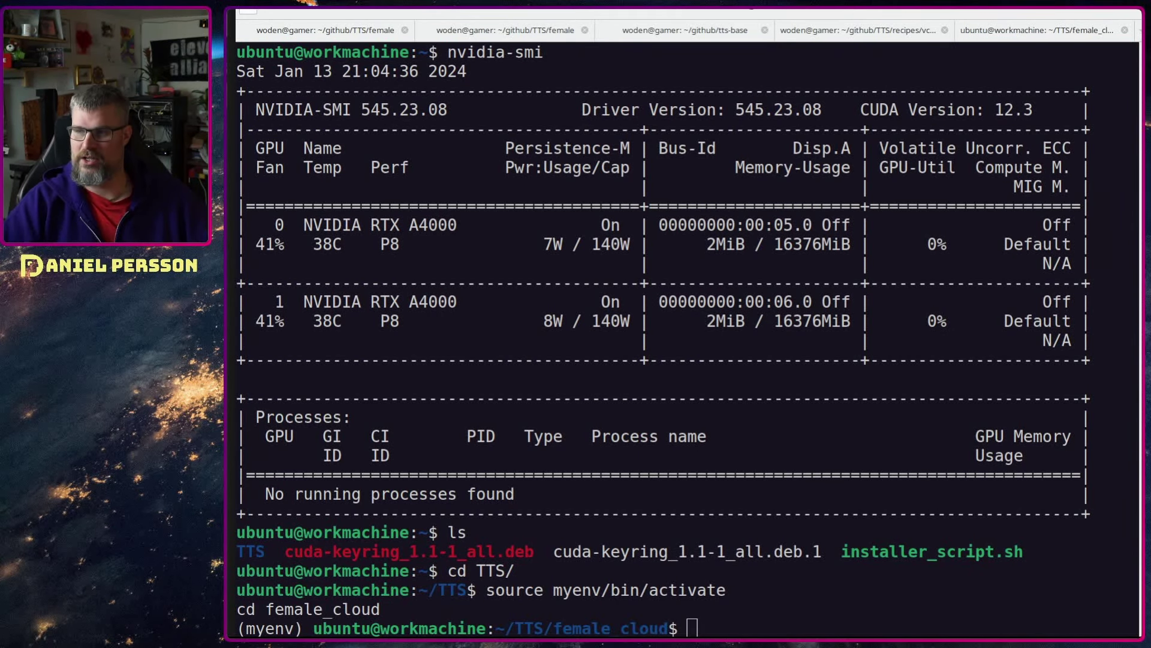
# Resume distributed training with CUDA_VISIBLE_DEVICES="0, 1" python3 -m trainer.distribute --script ~/TTS/TTS/bin/train_tts.py --continue_path output
pyautogui.click(784, 330)
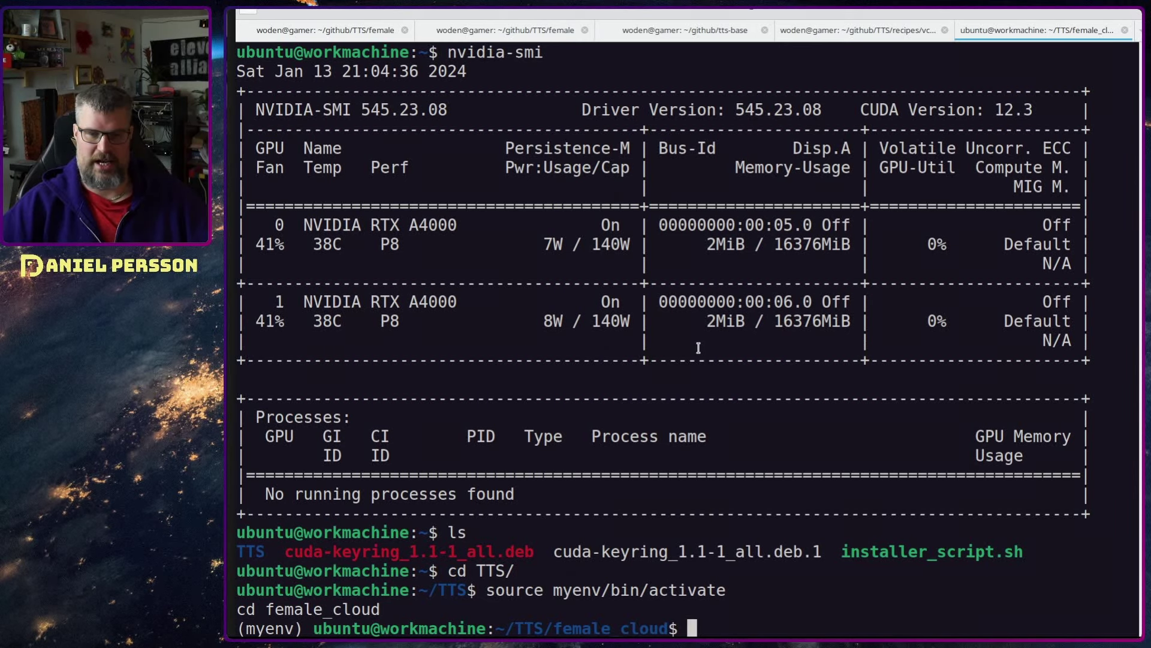
pyautogui.write('CUDA_VISIBLE_DEVICES="0, 1" python3 -m trainer.distribute --script ~/TTS/TTS/bin/train_tts.py --continue_path output')
pyautogui.press('Return')
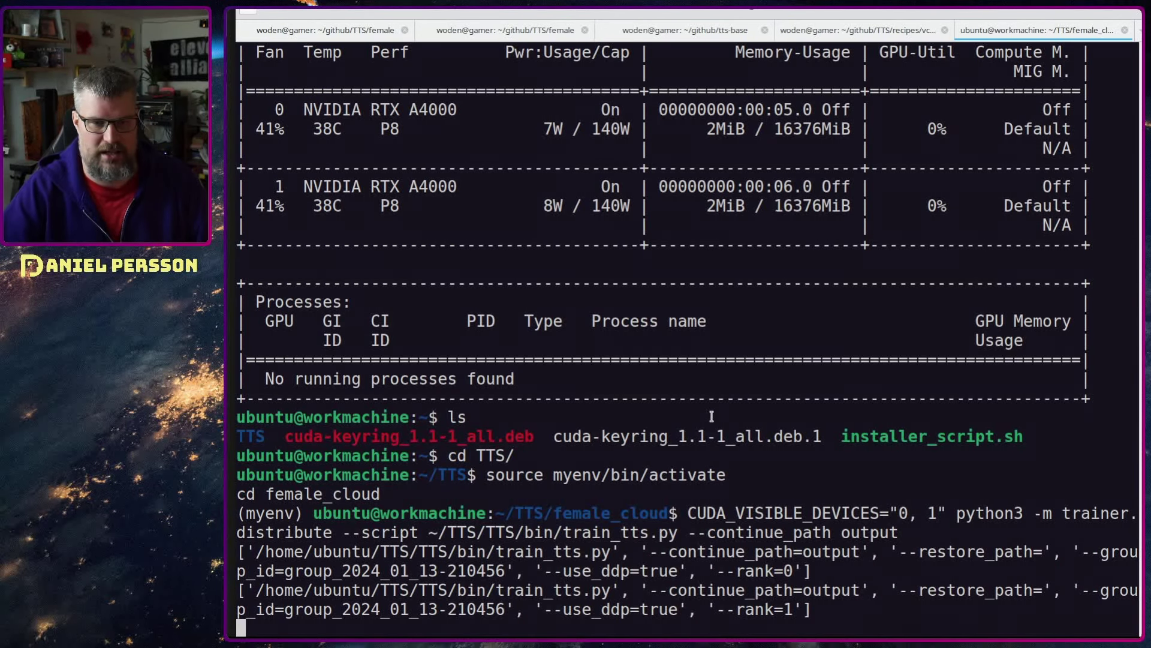
pyautogui.scroll(10, 712, 416)
pyautogui.scroll(10, 683, 336)
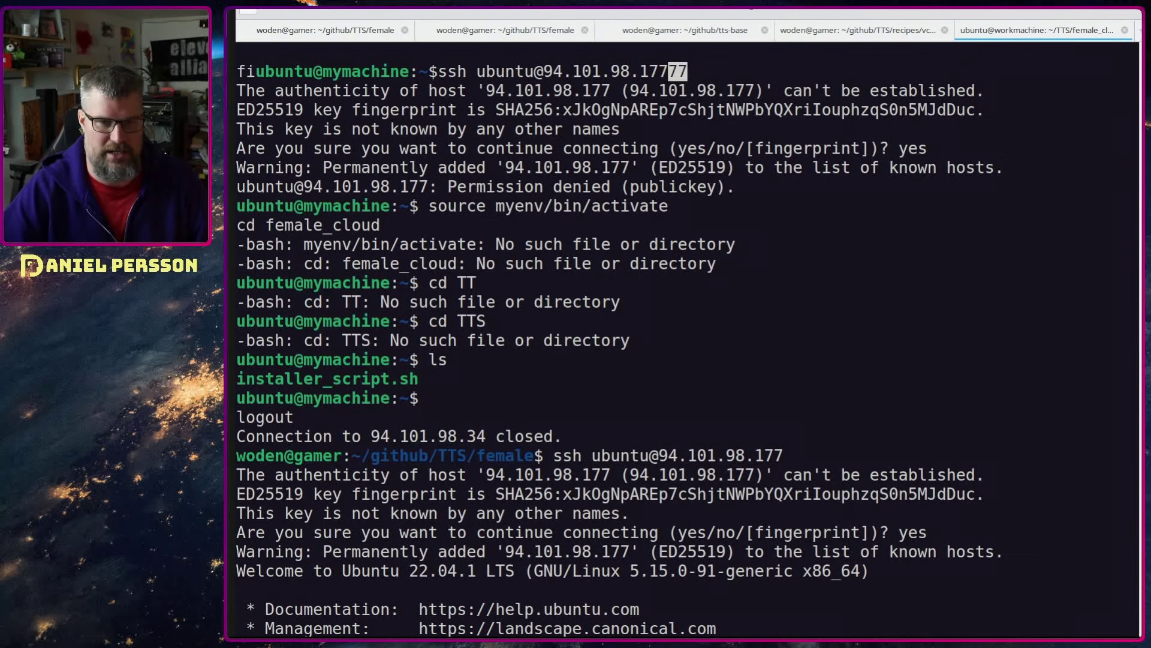
pyautogui.moveTo(554, 456); pyautogui.dragTo(785, 455)
pyautogui.hotkey('ctrl', 'c')
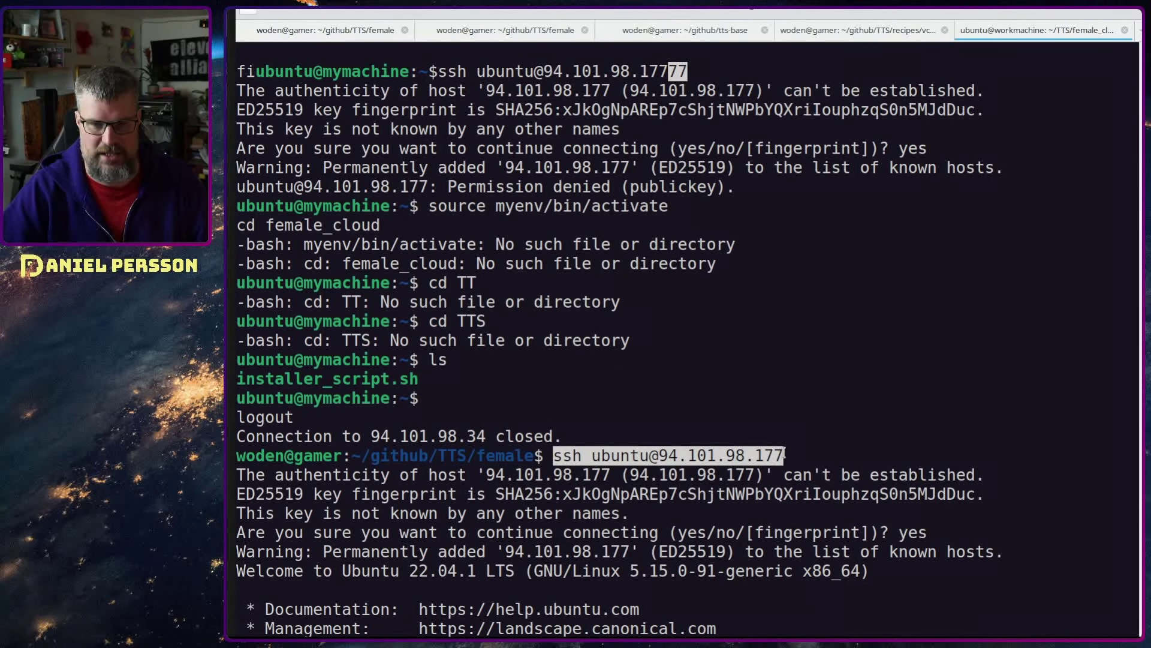
pyautogui.scroll(-10, 785, 455)
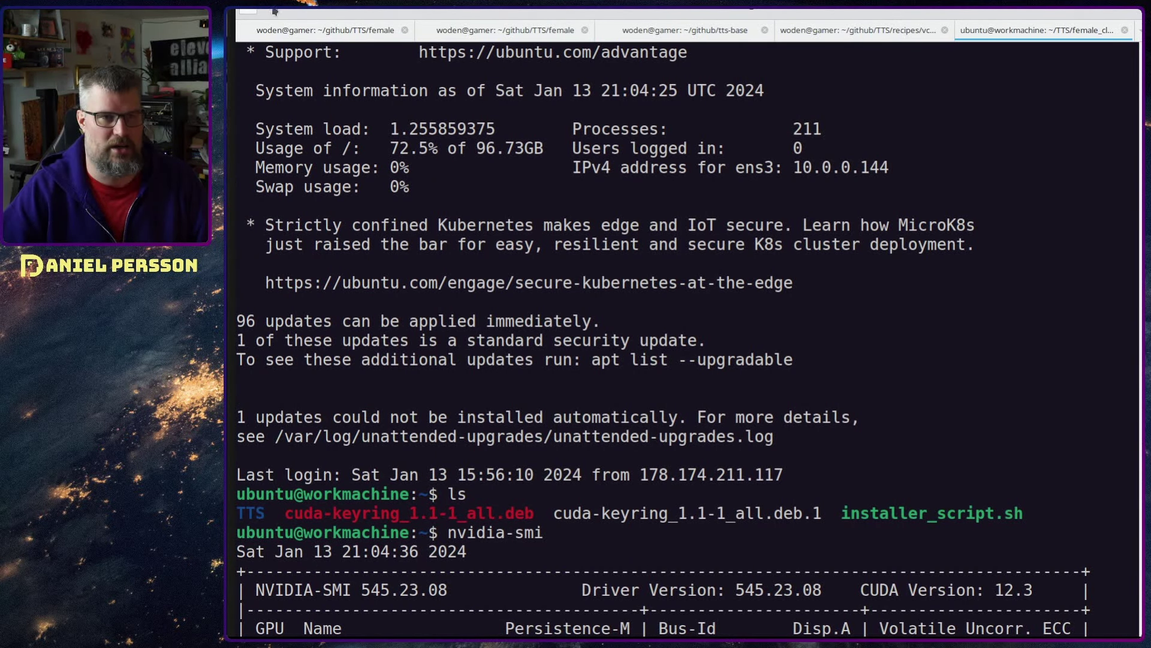
pyautogui.hotkey('ctrl', 'shift', 't')
pyautogui.middleClick(618, 173)
pyautogui.press('Return')
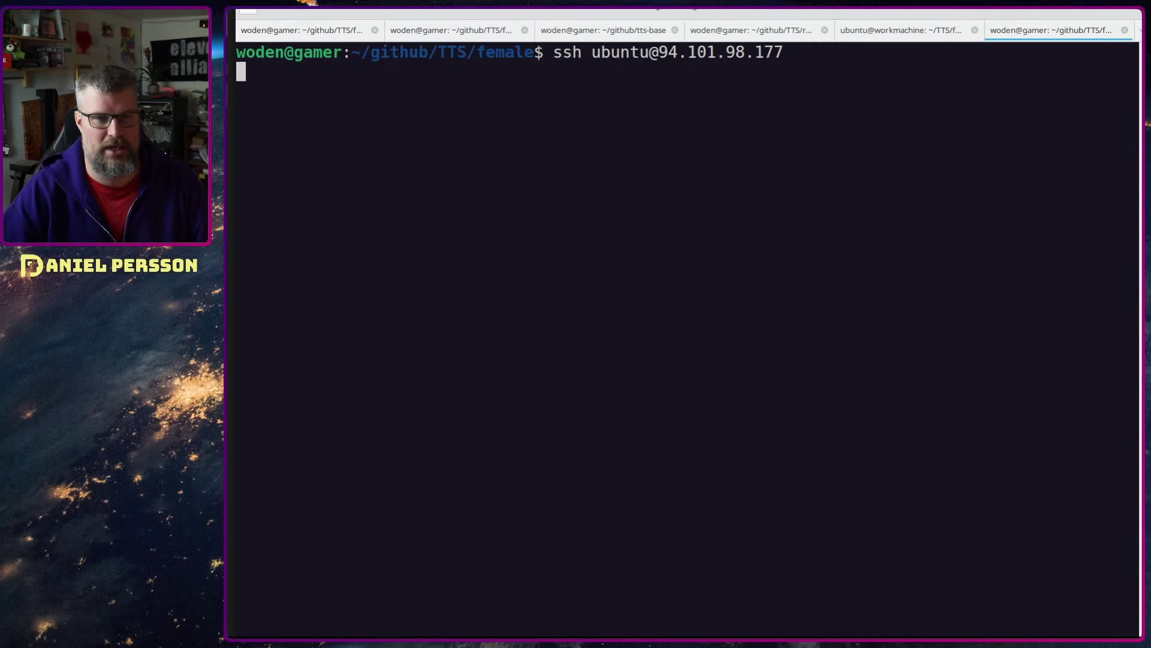
pyautogui.write('nvi')
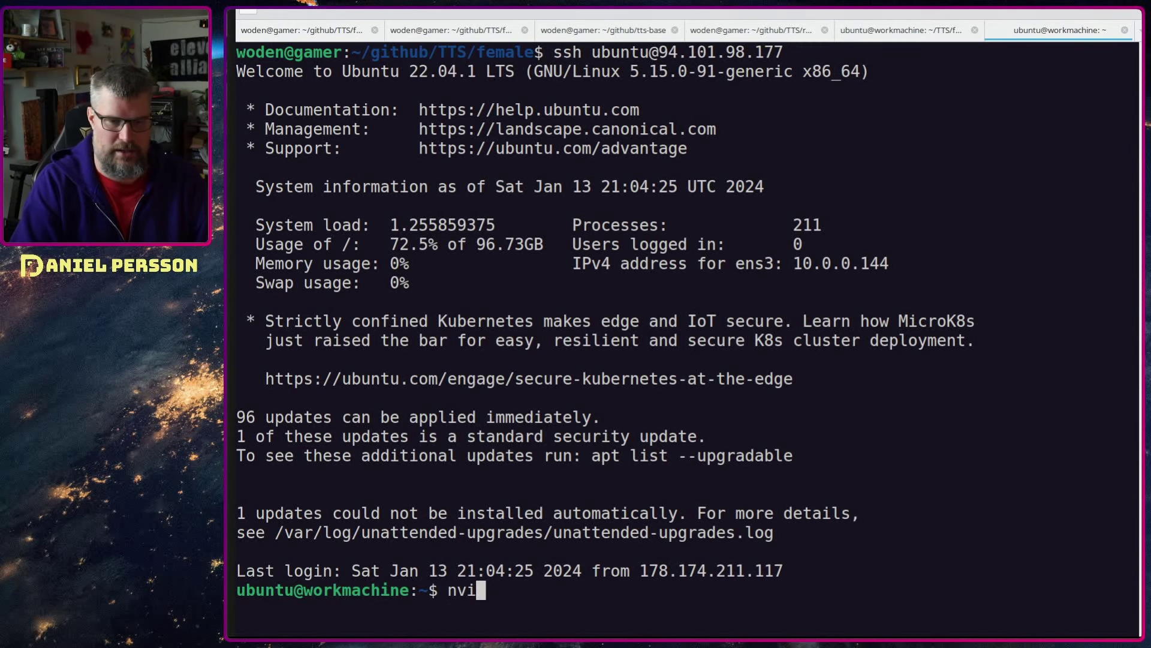
pyautogui.write('dia-smi')
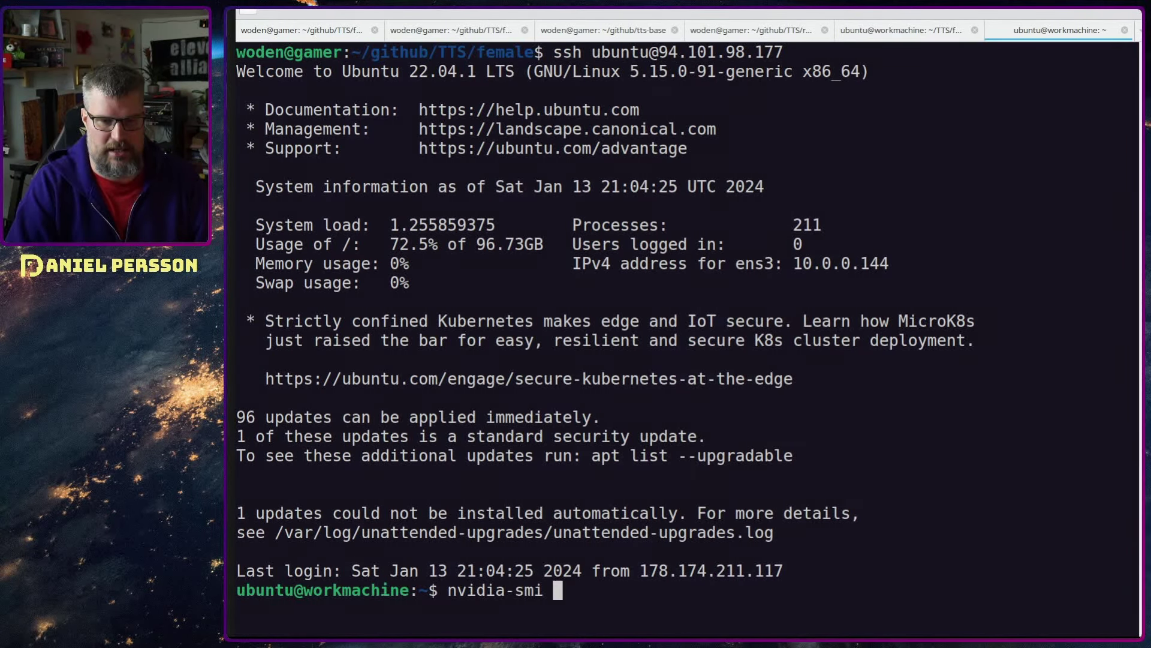
pyautogui.press('Return')
# Return to the terminal session running the distributed training and follow its latest output
pyautogui.click(847, 30)
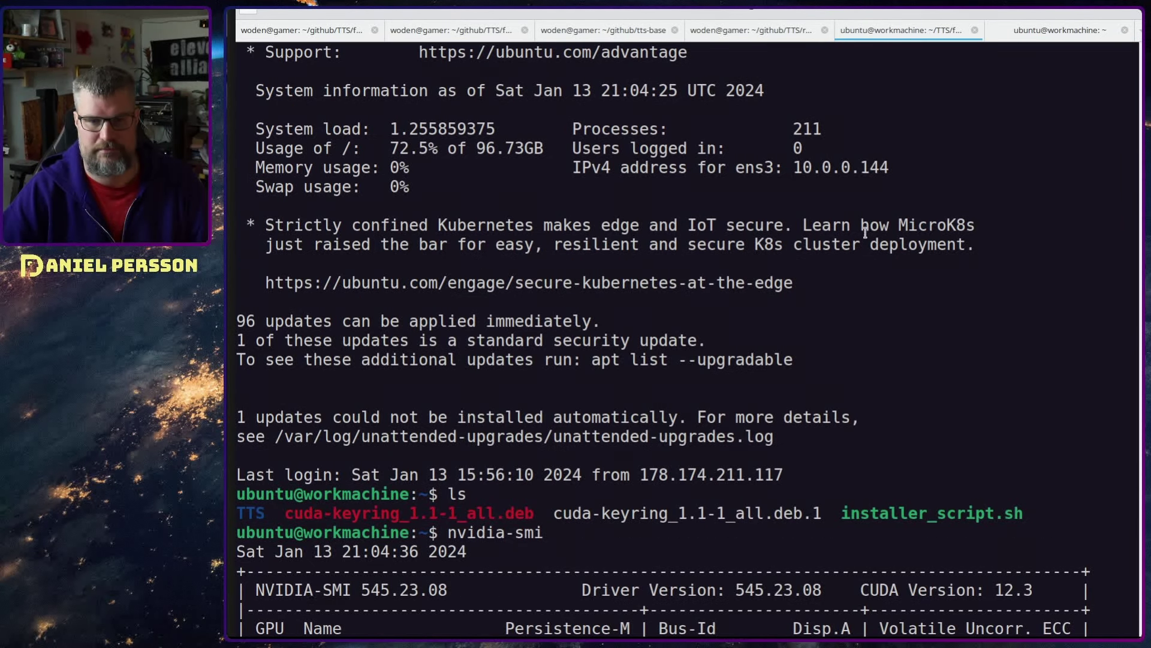
pyautogui.write('7')
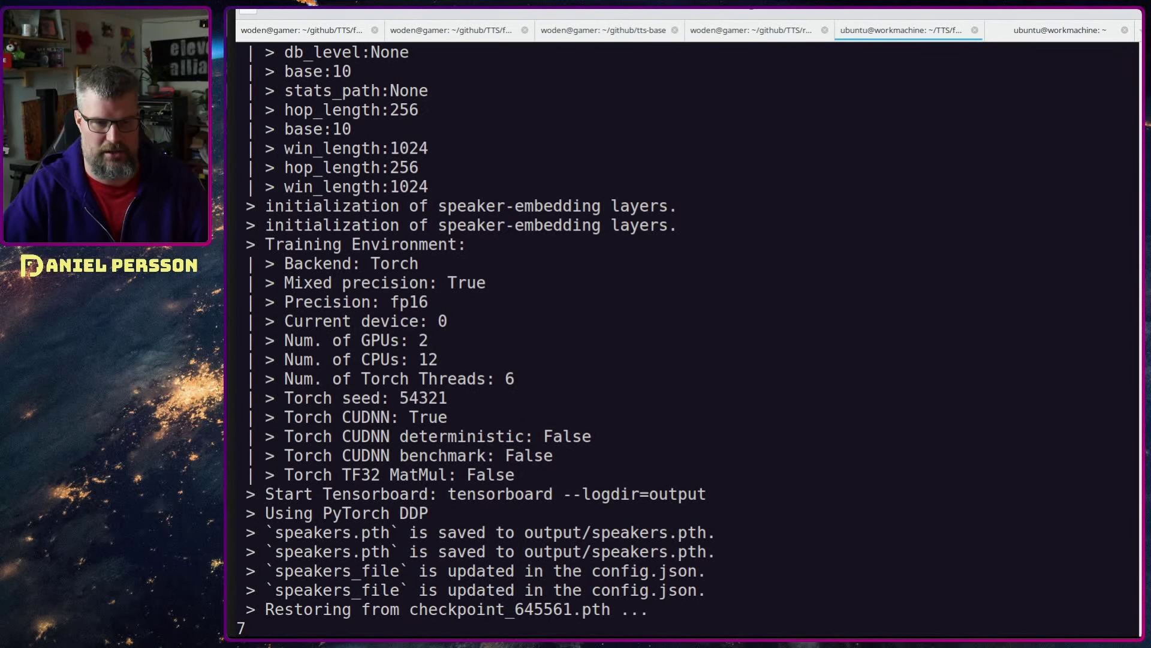
pyautogui.press('BackSpace')
pyautogui.press('pagedown')
pyautogui.press('BackSpace')
pyautogui.press('BackSpace')
pyautogui.press('BackSpace')
pyautogui.press('BackSpace')
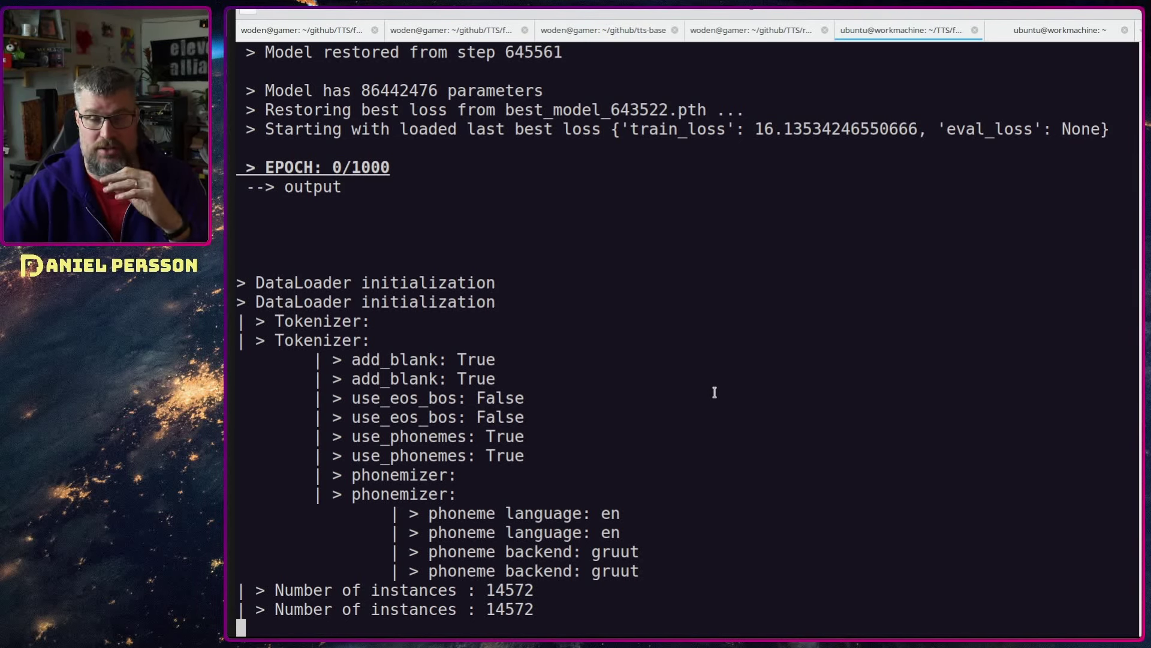
# Rerun nvidia-smi in the second workmachine session and examine the GPU memory used by the python3 processes
pyautogui.click(1055, 29)
pyautogui.press('Up')
pyautogui.press('Return')
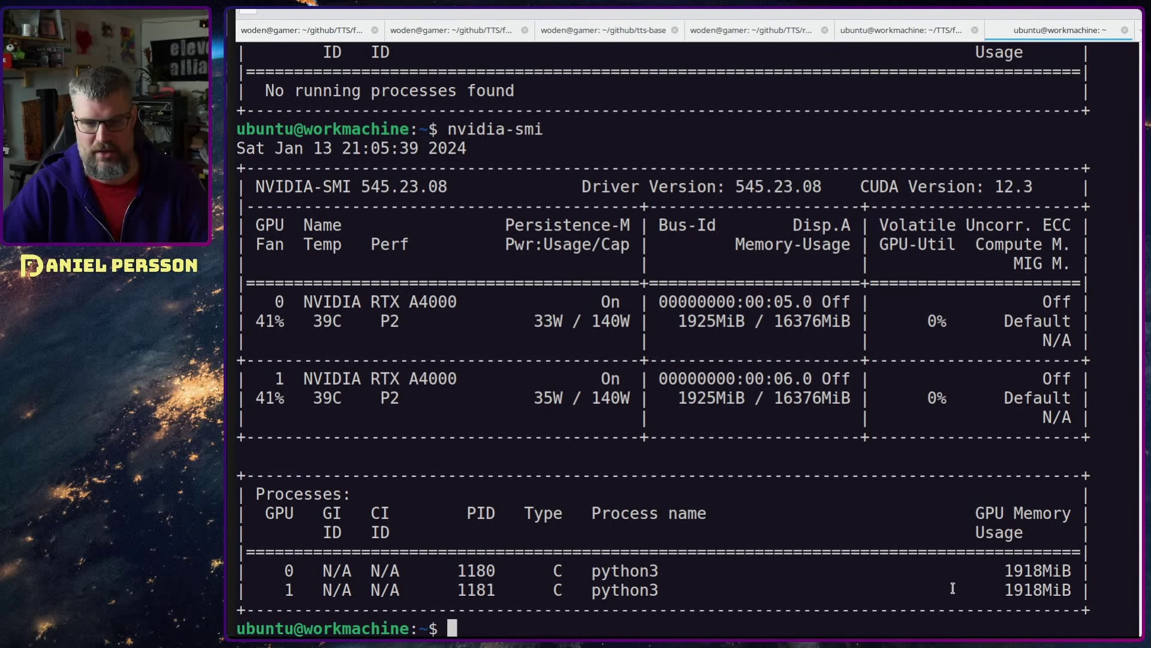
pyautogui.moveTo(1077, 590); pyautogui.dragTo(955, 508)
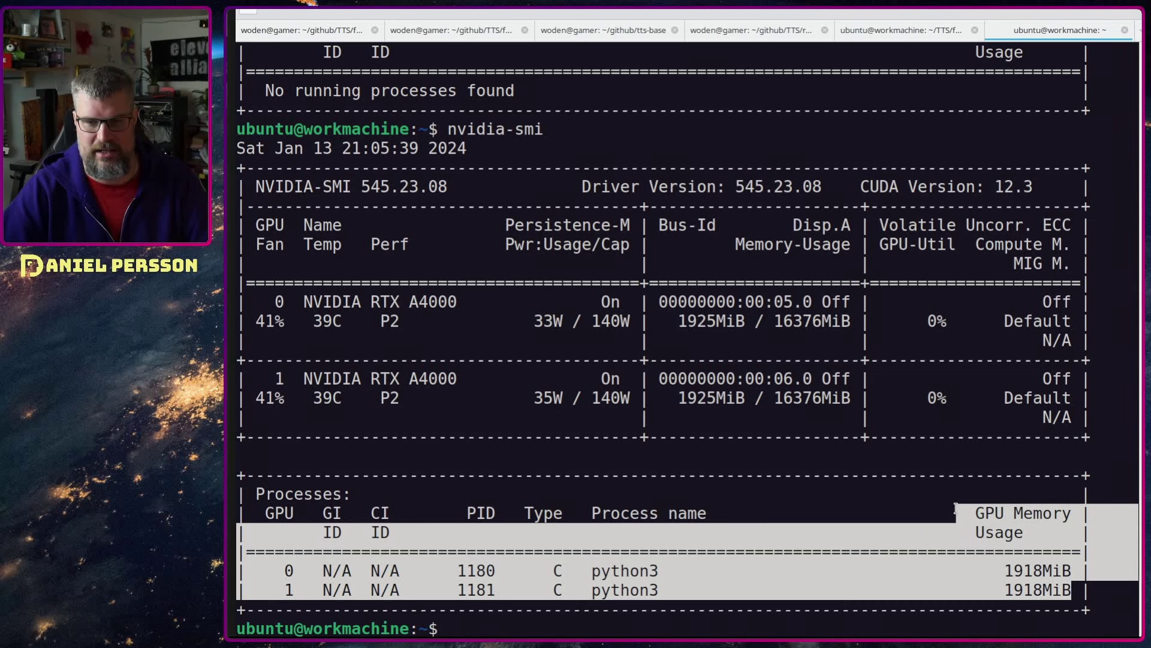
pyautogui.click(955, 509)
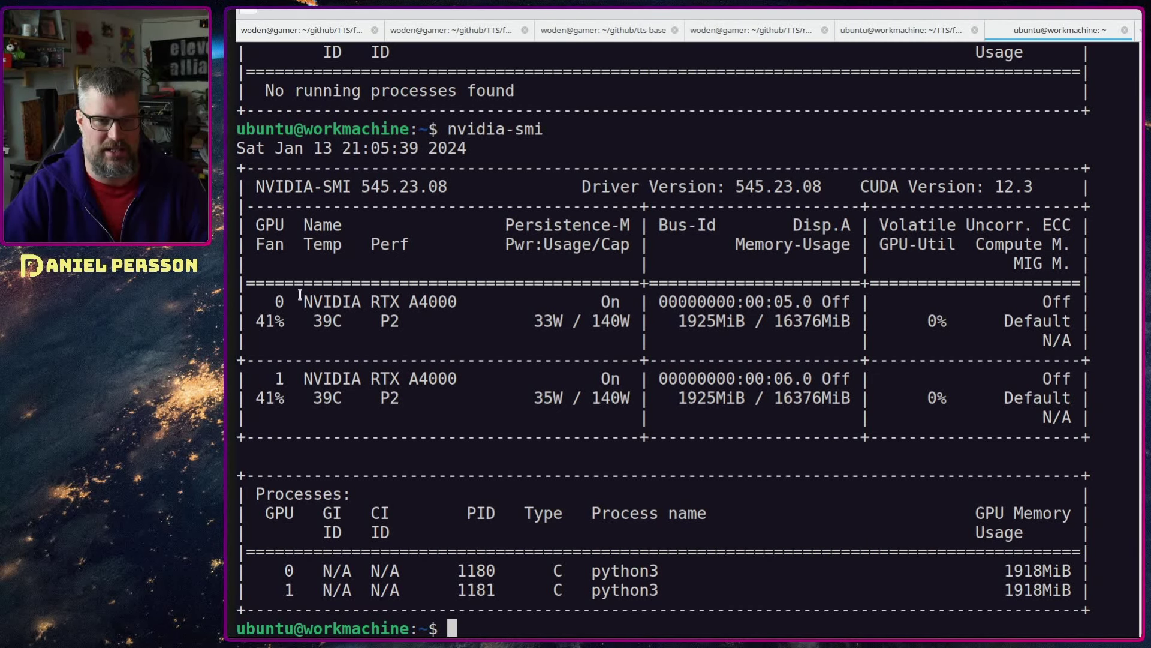
# Examine the fan speed, temperature, power usage and GPU utilization of the first RTX A4000 in the nvidia-smi output
pyautogui.moveTo(298, 321); pyautogui.dragTo(361, 321)
pyautogui.click(361, 307)
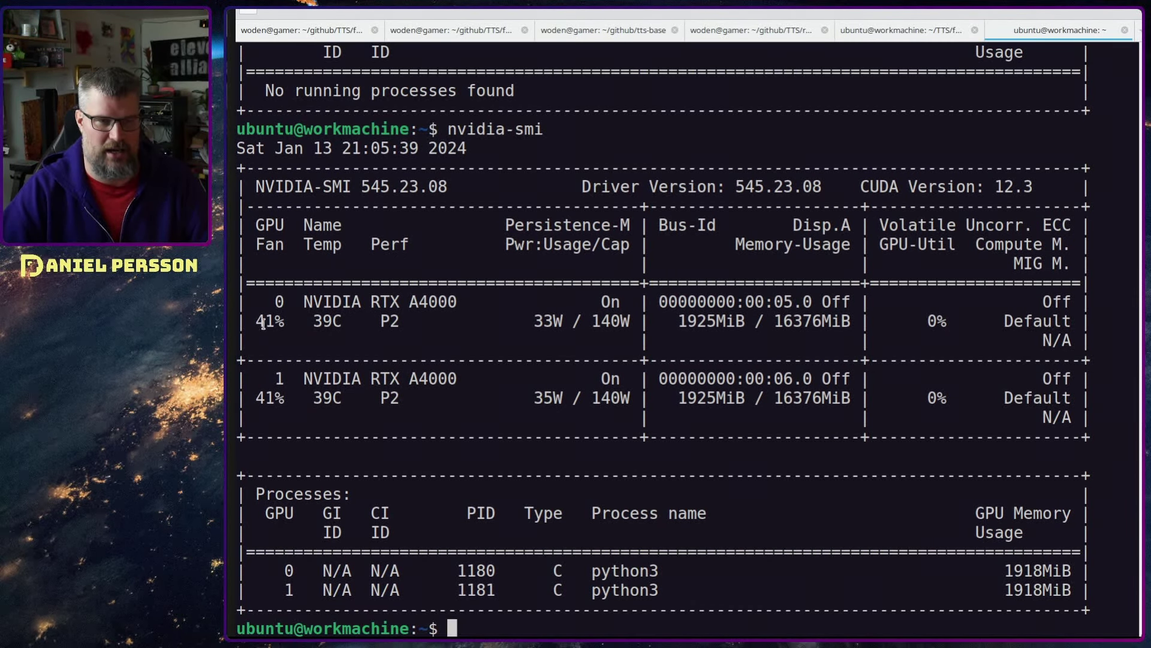
pyautogui.tripleClick(263, 324)
pyautogui.click(350, 342)
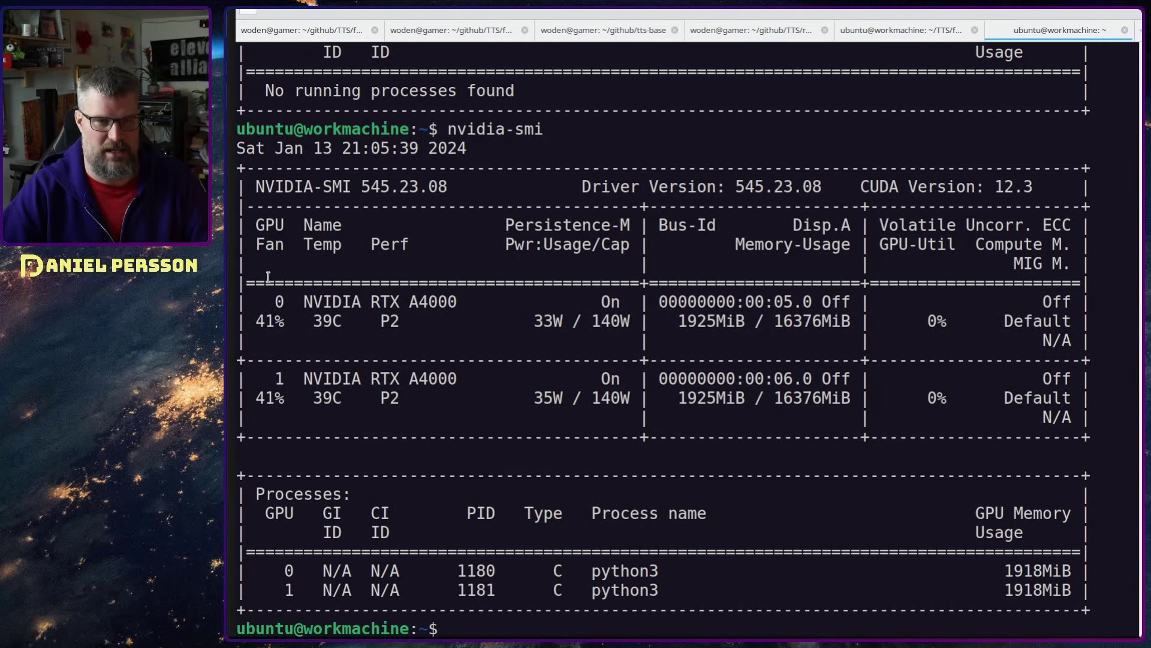
pyautogui.doubleClick(327, 321)
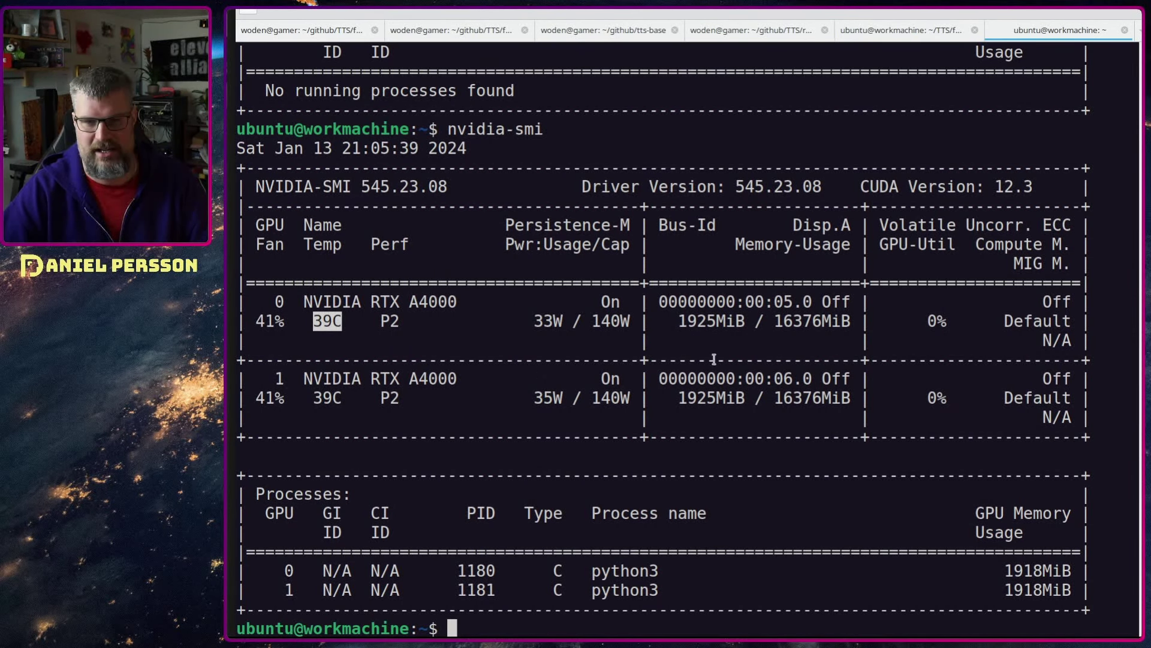
pyautogui.moveTo(531, 320); pyautogui.dragTo(623, 321)
pyautogui.click(623, 322)
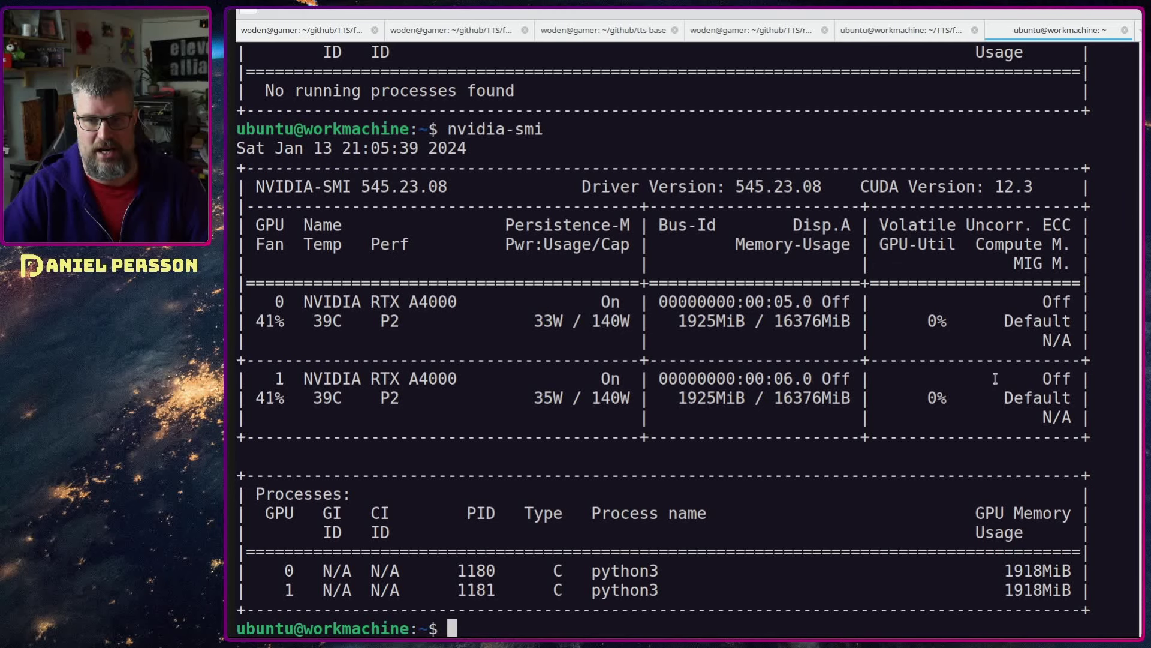
pyautogui.moveTo(912, 340); pyautogui.dragTo(912, 323)
pyautogui.click(947, 330)
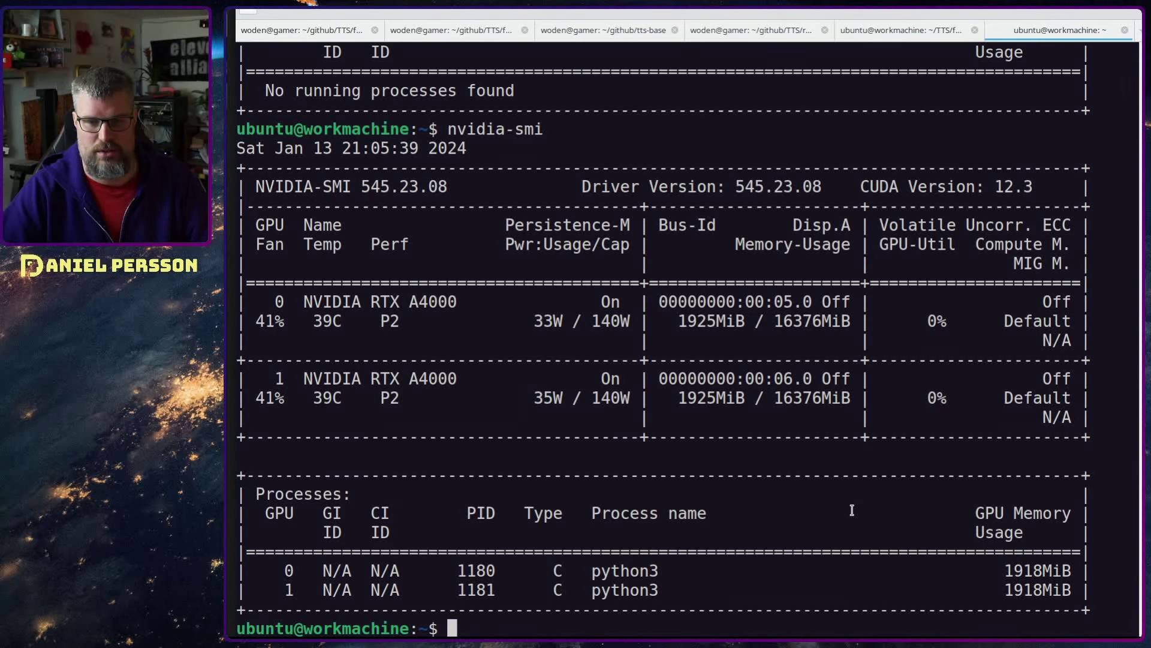
# Run nvidia-smi again to check the GPU load, and go back to the training session's output
pyautogui.press('Up')
pyautogui.press('Return')
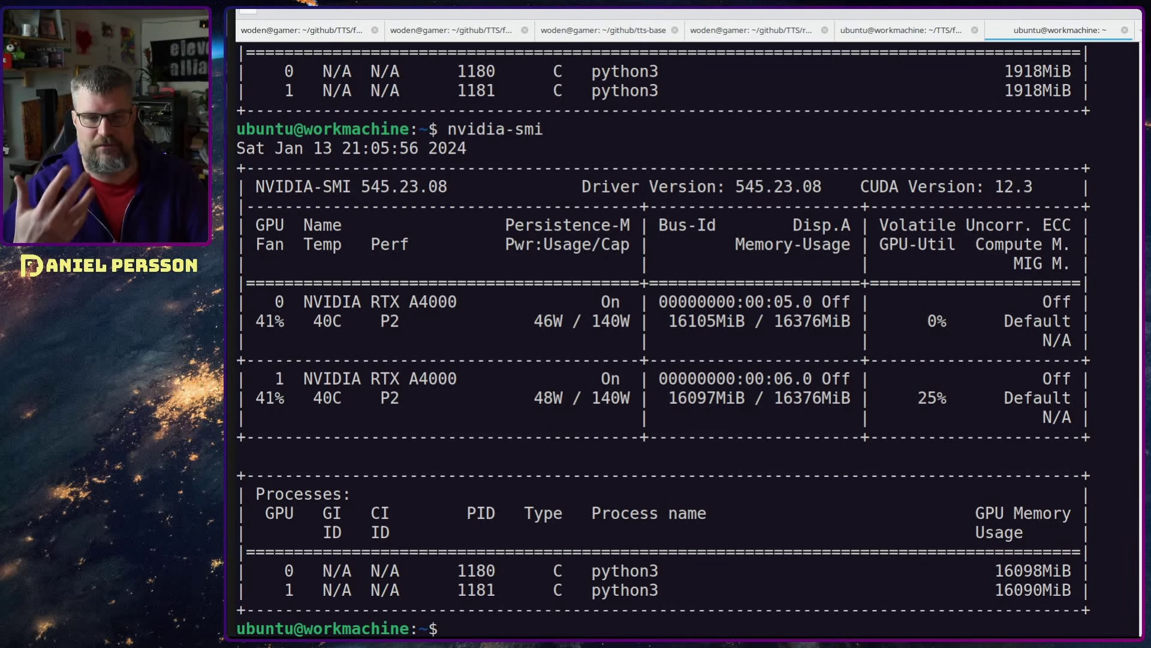
pyautogui.hotkey('ctrl', 'pageup')
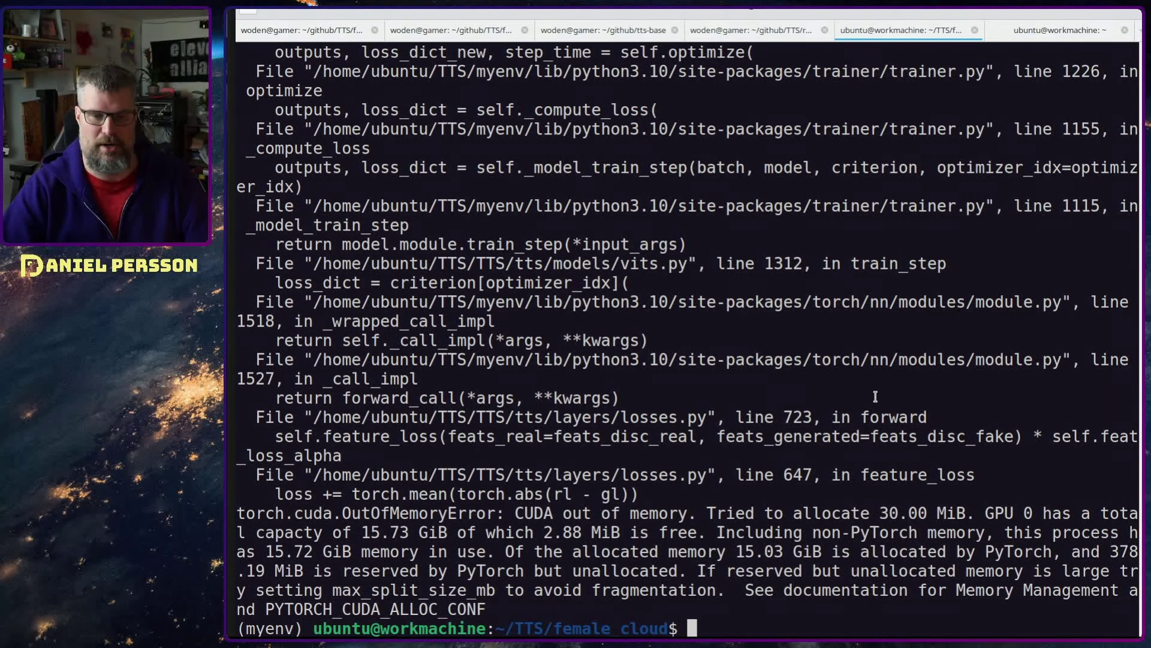
# Log out of both SSH sessions on workmachine
pyautogui.hotkey('ctrl', 'd')
pyautogui.click(1031, 29)
pyautogui.hotkey('ctrl', 'd')
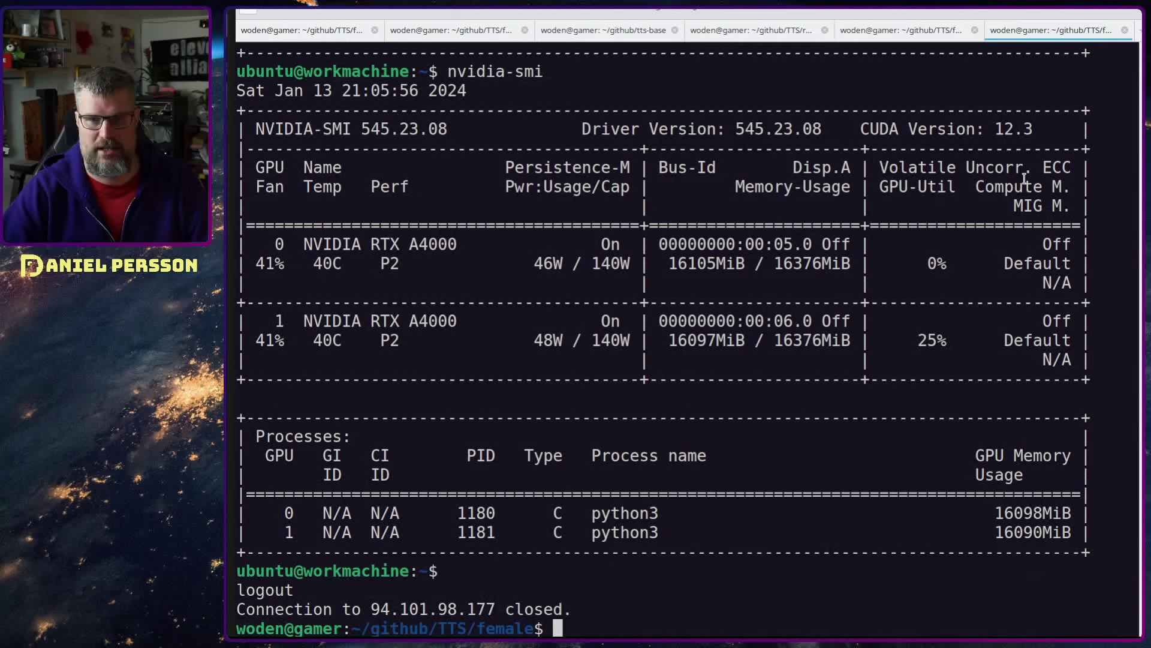
# Switch to the Hyperstack console in the browser and stop workmachine from the virtual machine list
pyautogui.hotkey('alt', 'Tab')
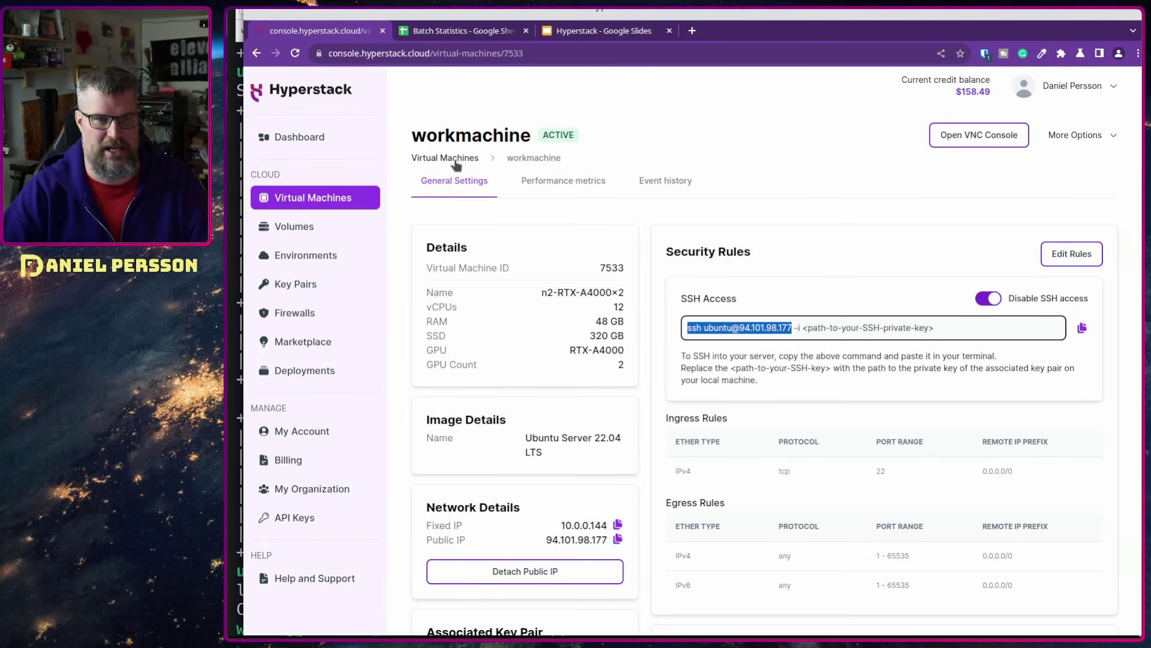
pyautogui.click(444, 157)
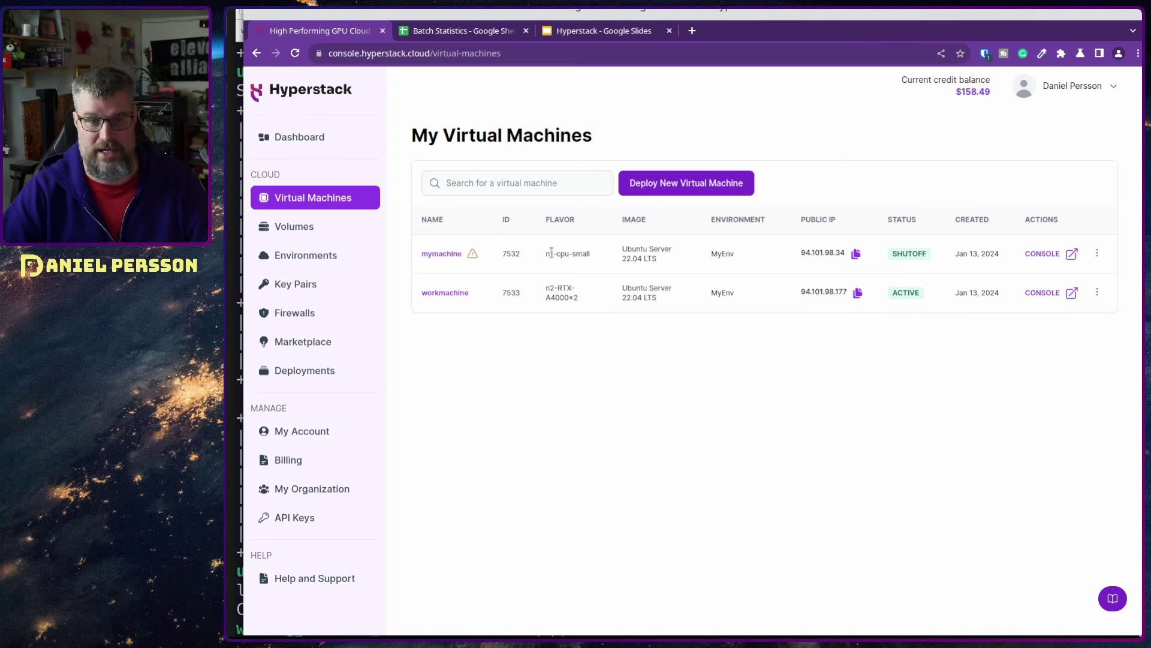
pyautogui.click(1098, 292)
pyautogui.click(1059, 319)
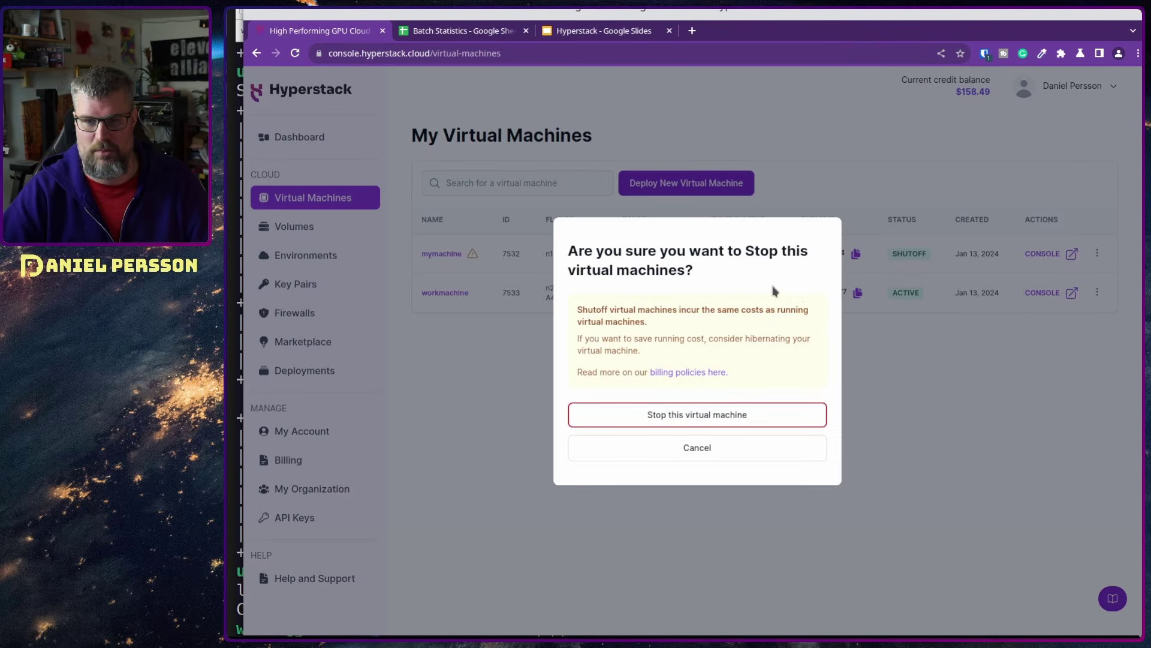
pyautogui.click(675, 422)
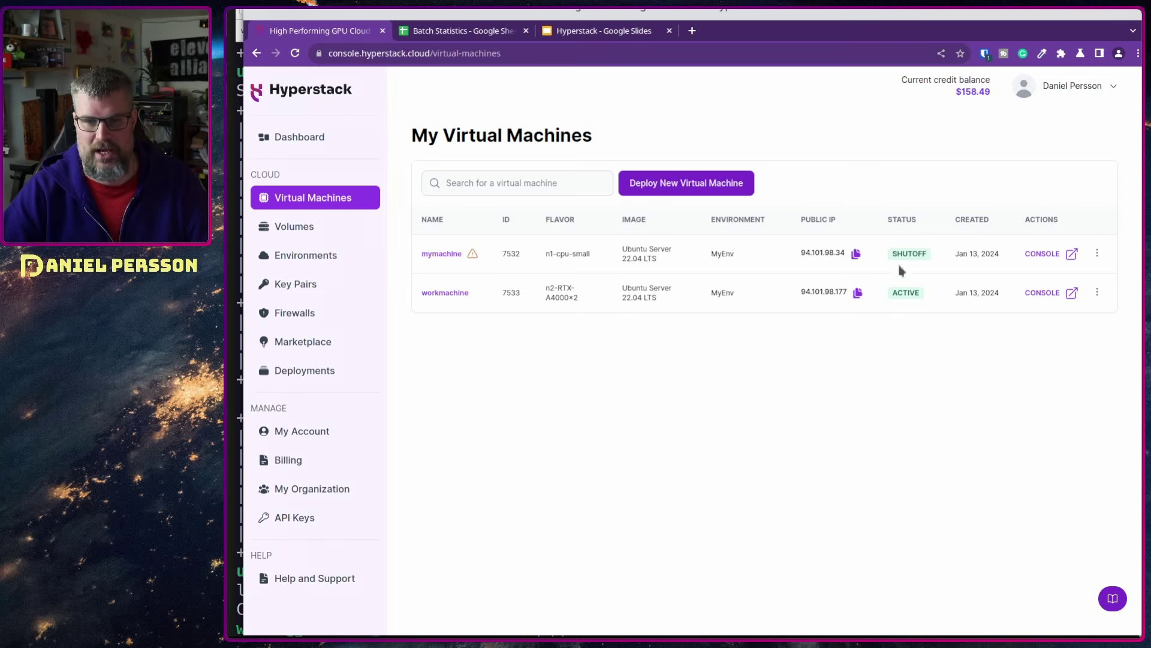
# Delete the mymachine virtual machine and confirm the deletion
pyautogui.click(1097, 253)
pyautogui.click(1098, 253)
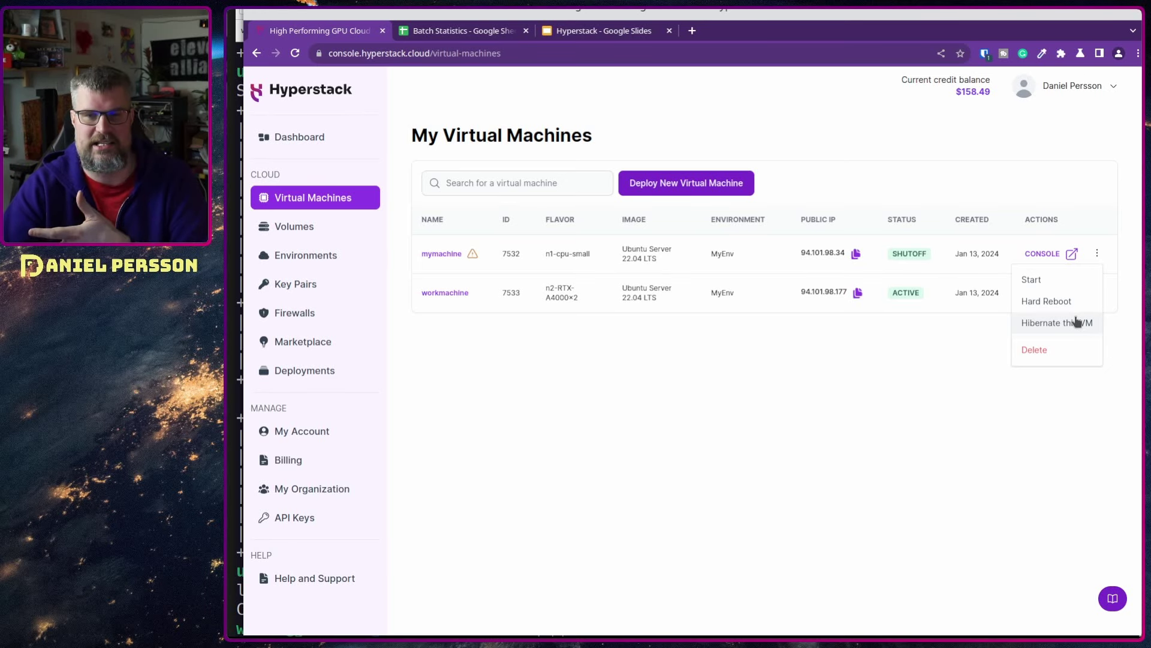
pyautogui.click(1065, 349)
pyautogui.click(732, 386)
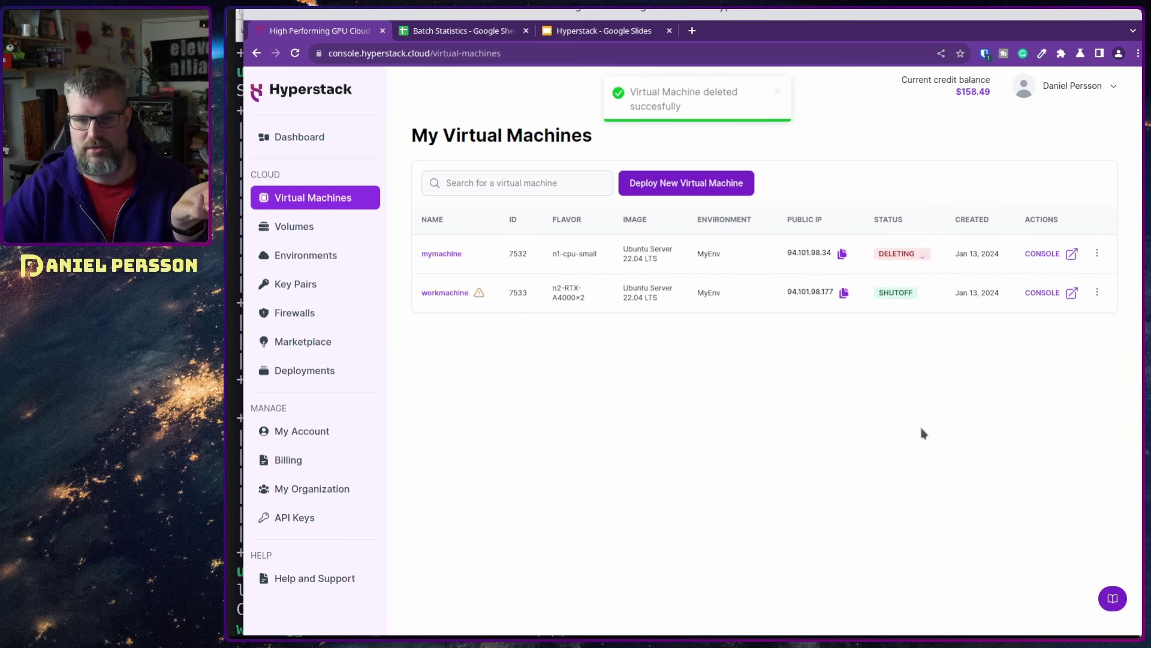
# Delete the workmachine virtual machine, and switch to the Hyperstack presentation in Google Slides
pyautogui.click(1098, 292)
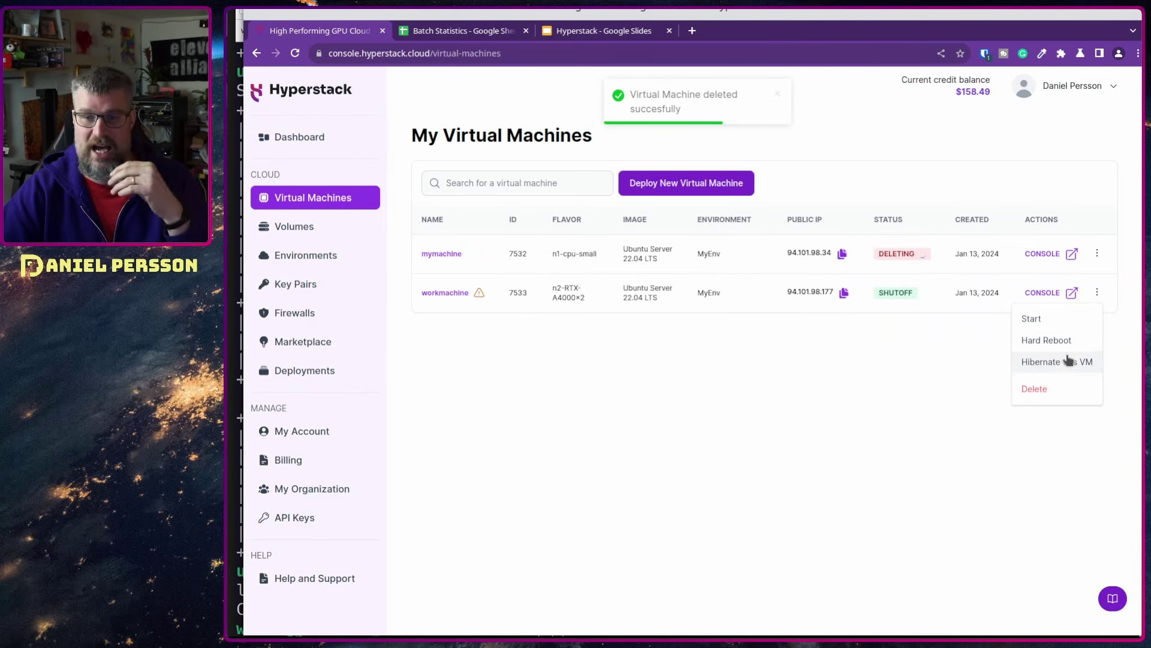
pyautogui.click(1064, 388)
pyautogui.click(663, 386)
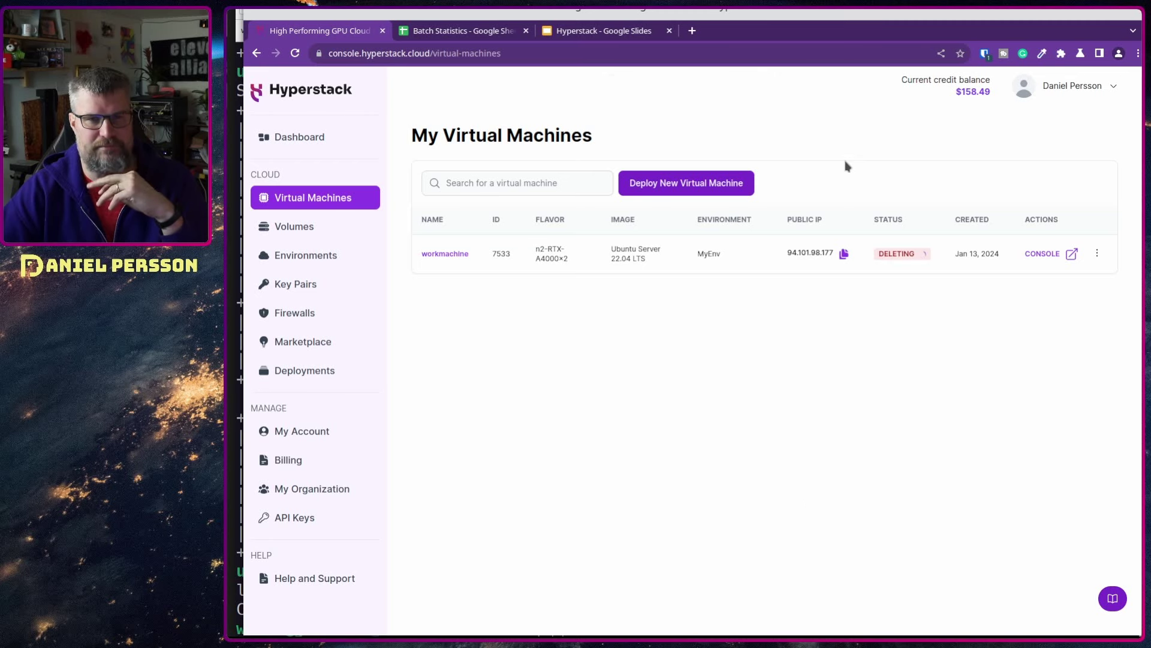
pyautogui.click(603, 30)
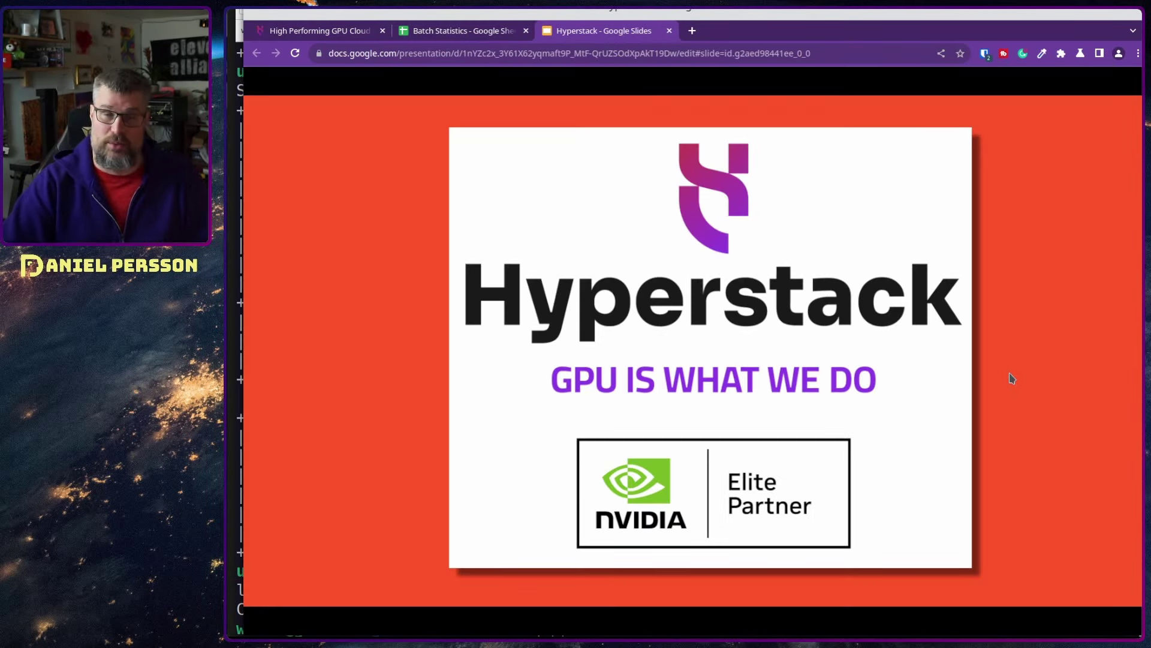